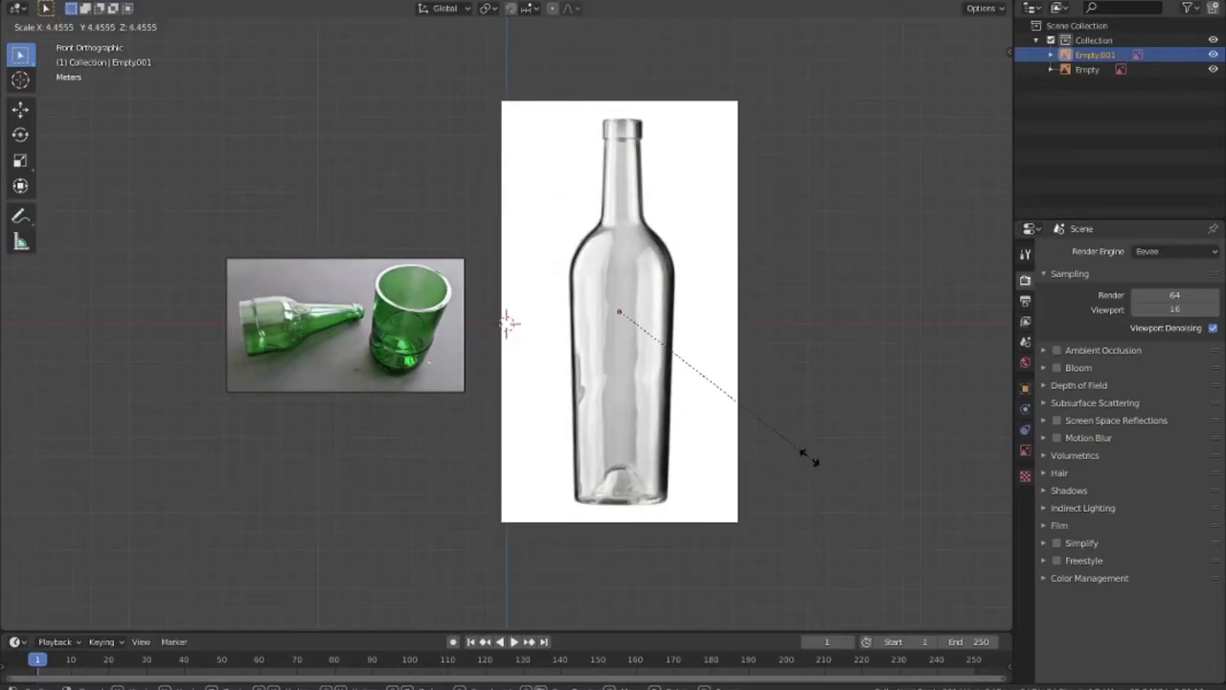
Confirm the bottle reference image's new size beside the green-glass photo.
click(801, 433)
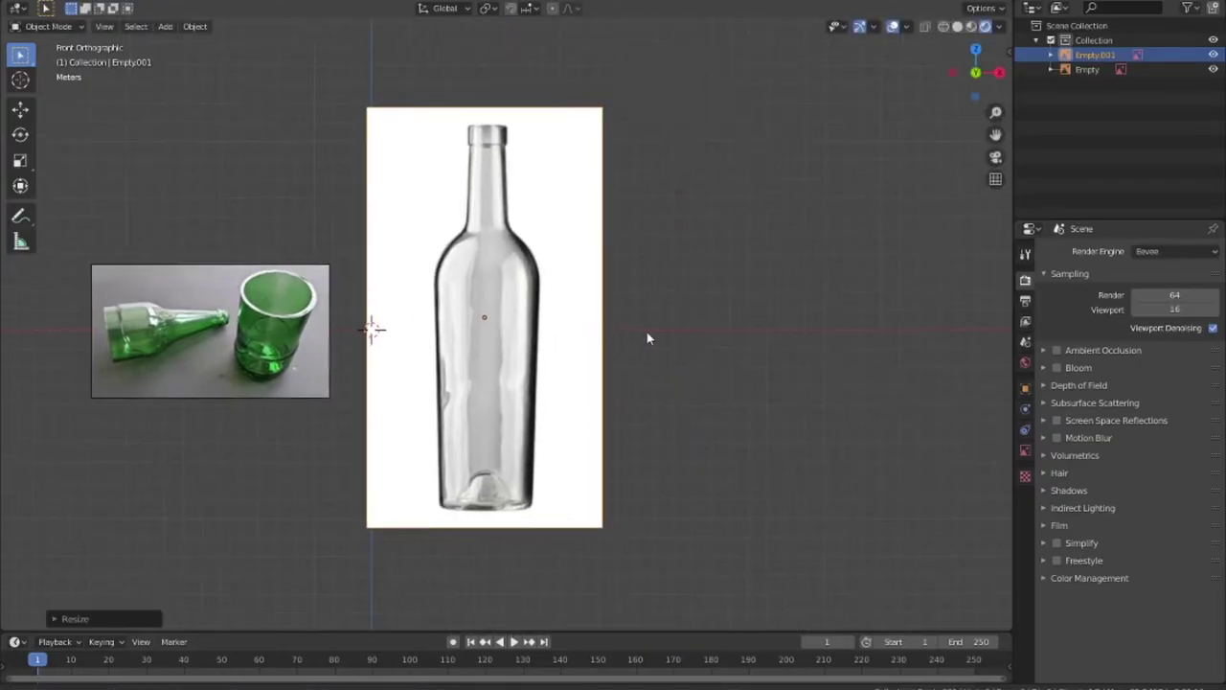
Set the bottle reference's Location X and Y to 0 m in the N sidebar.
scroll(577, 323, up, 1)
shift+scroll(555, 278, up, 1)
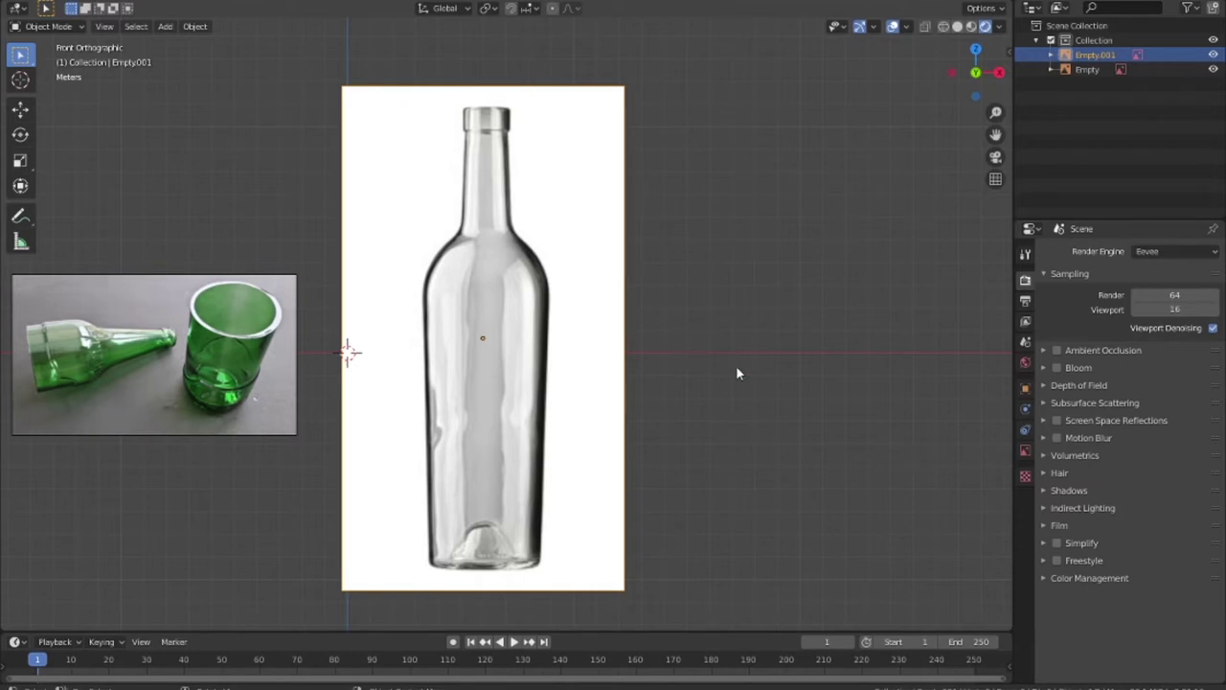
key(shift+a)
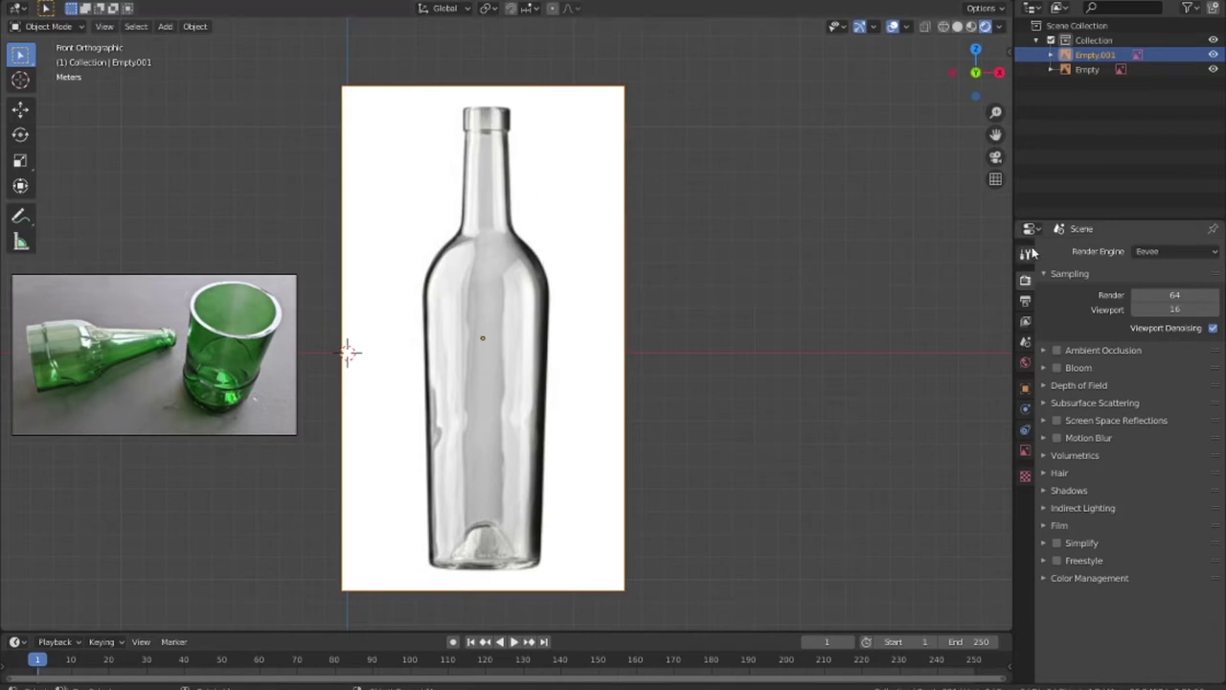
key(n)
click(943, 82)
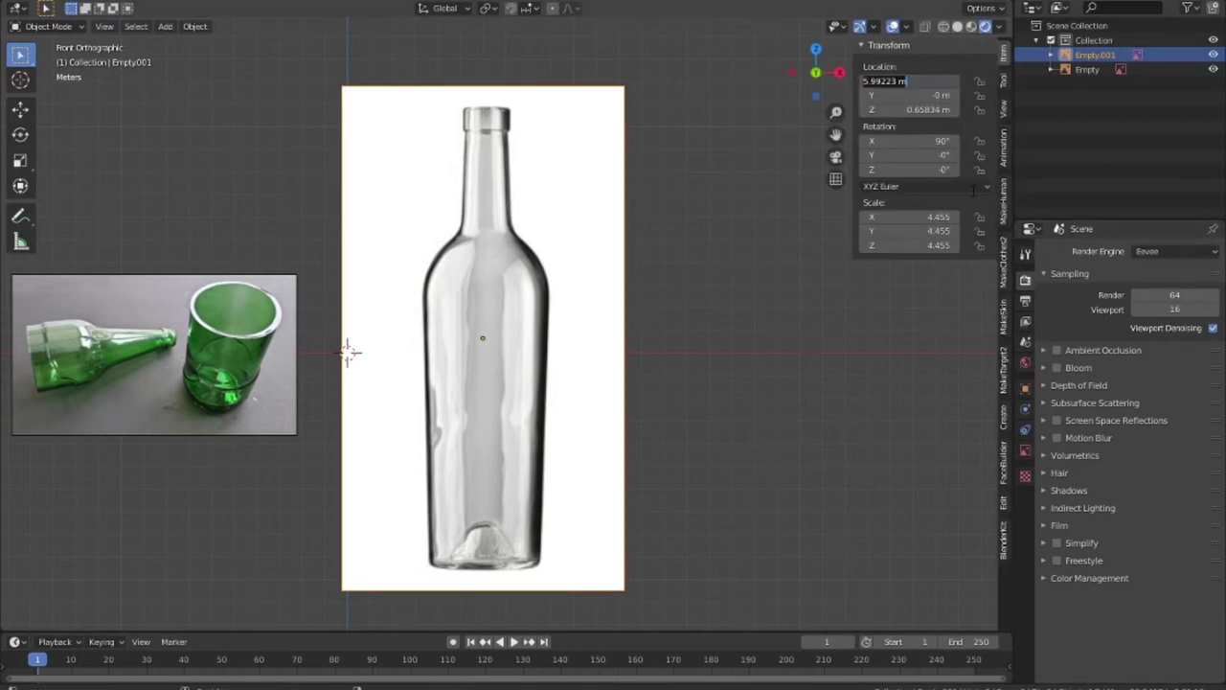
key(Tab)
key(Return)
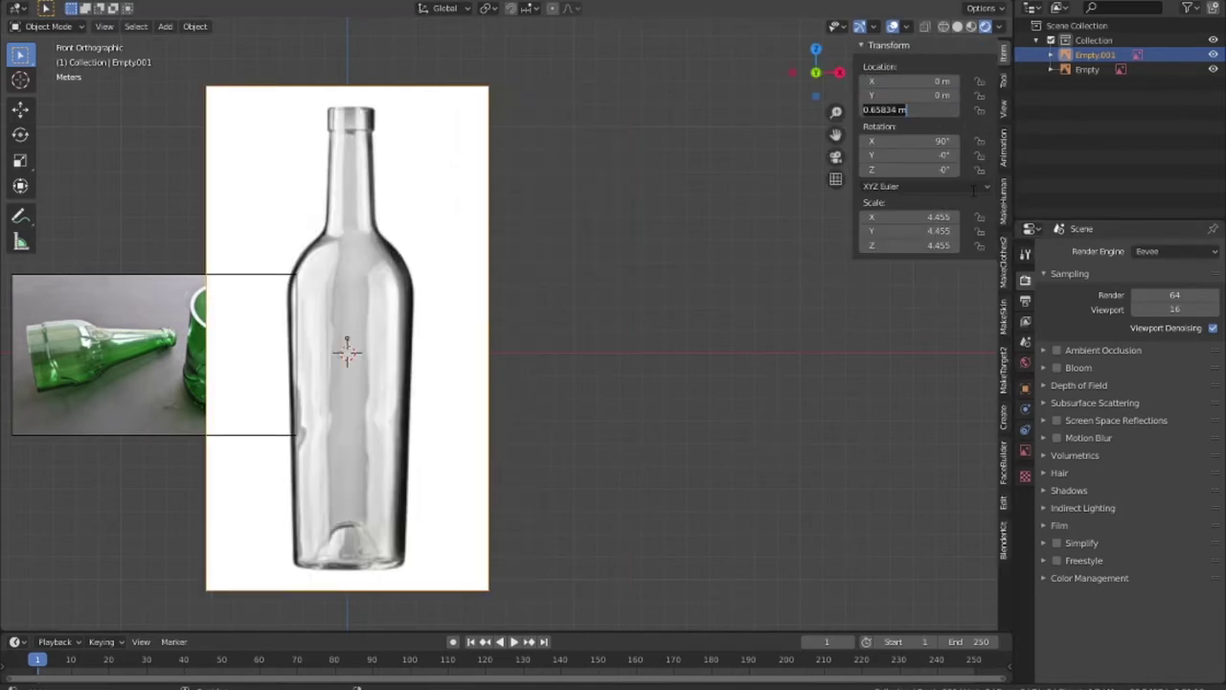
Enable Use Alpha on the bottle reference and set its transparency to 0.187.
shift+middle_drag(621, 387, 741, 402)
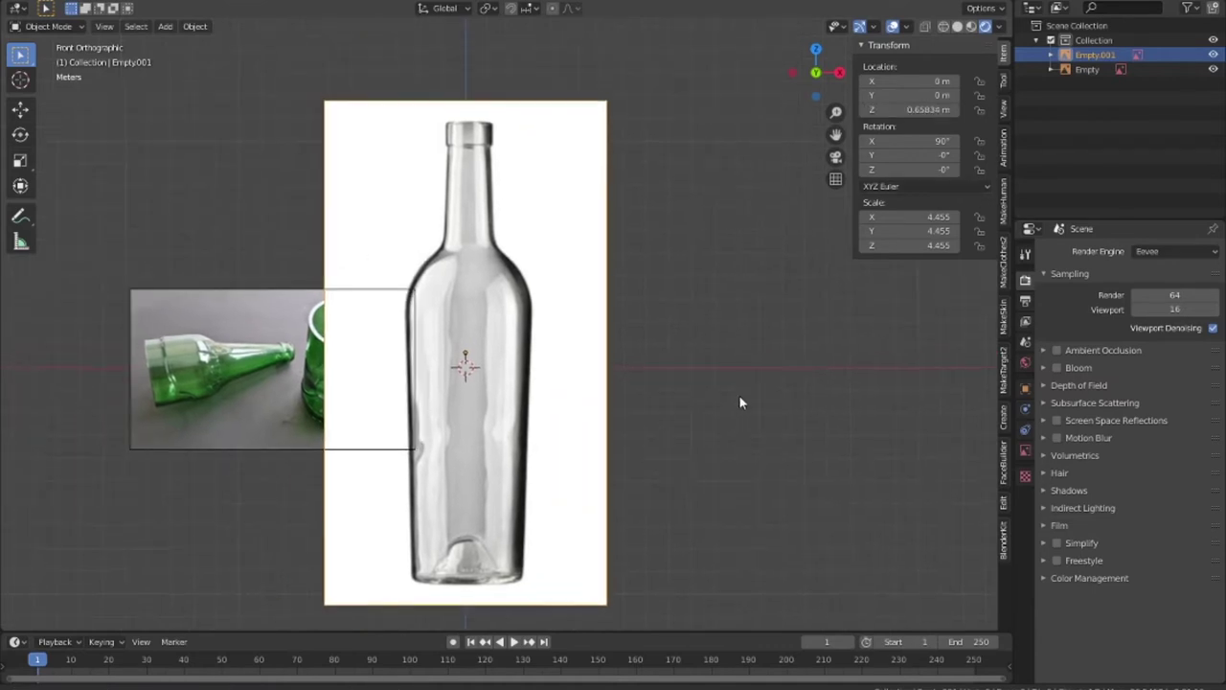
scroll(567, 277, up, 1)
click(1025, 450)
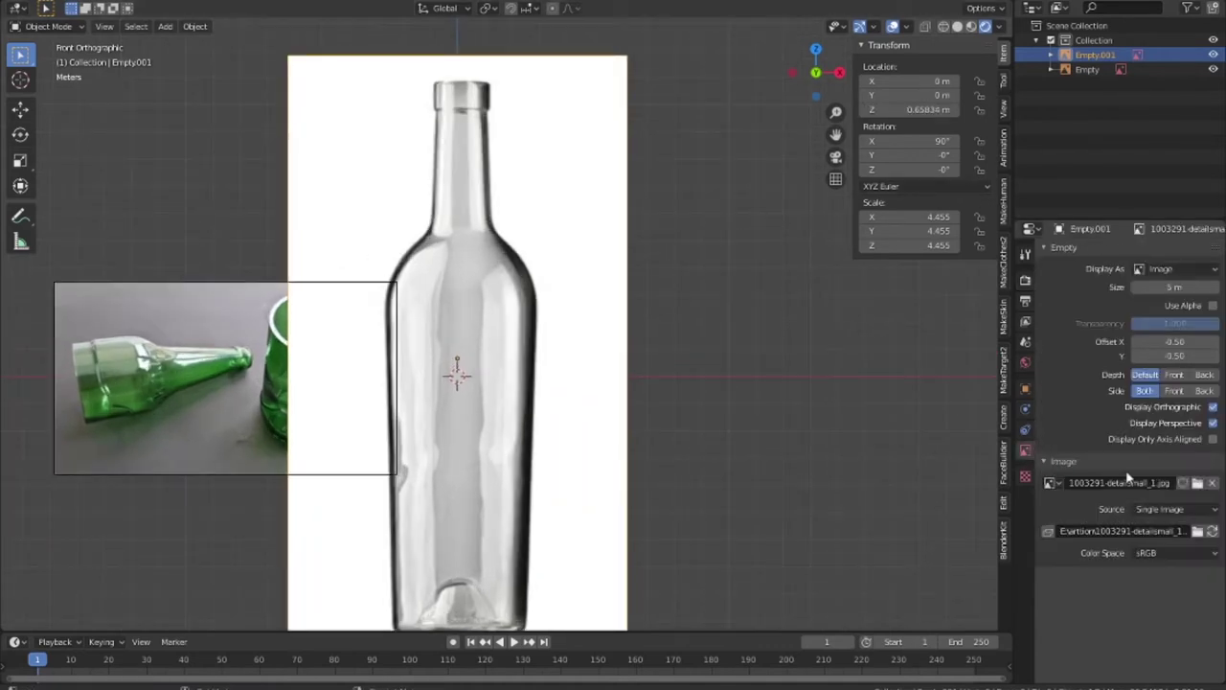
click(1213, 305)
drag(1188, 323, 1150, 323)
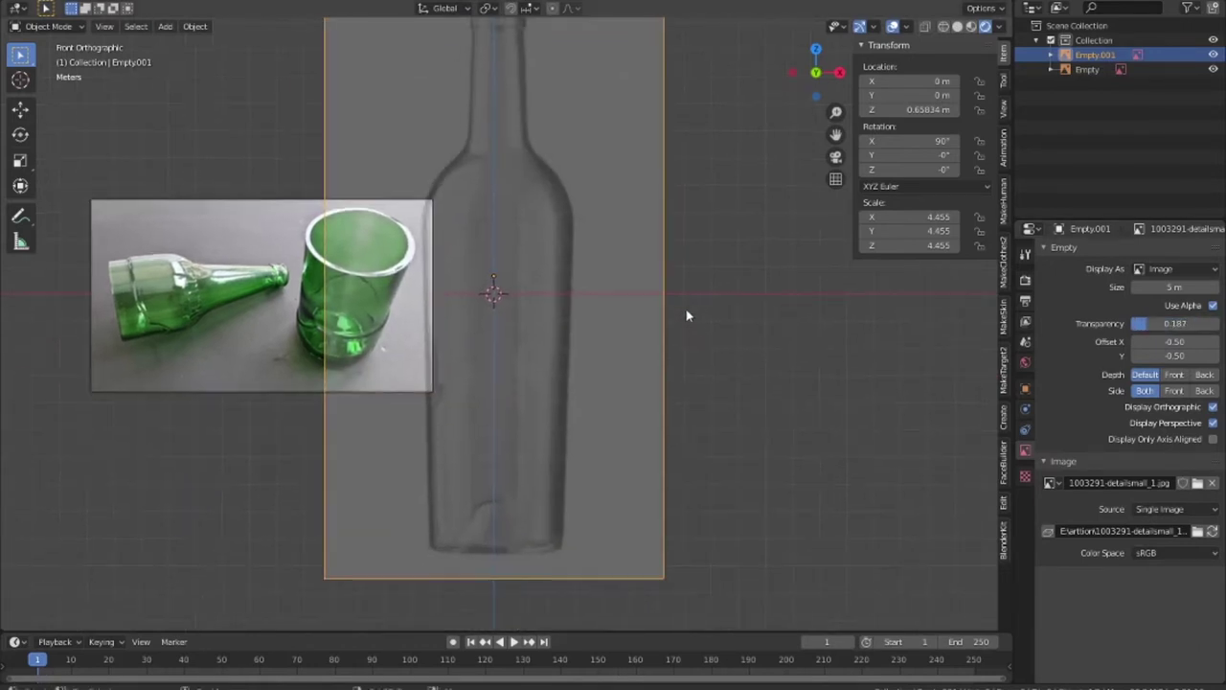
mouse_move(575, 107)
shift+middle_down()
mouse_move(604, 169)
mouse_move(566, 400)
shift+middle_up()
Reset the bottle reference's Location Z to 0 m.
scroll(603, 168, up, 4)
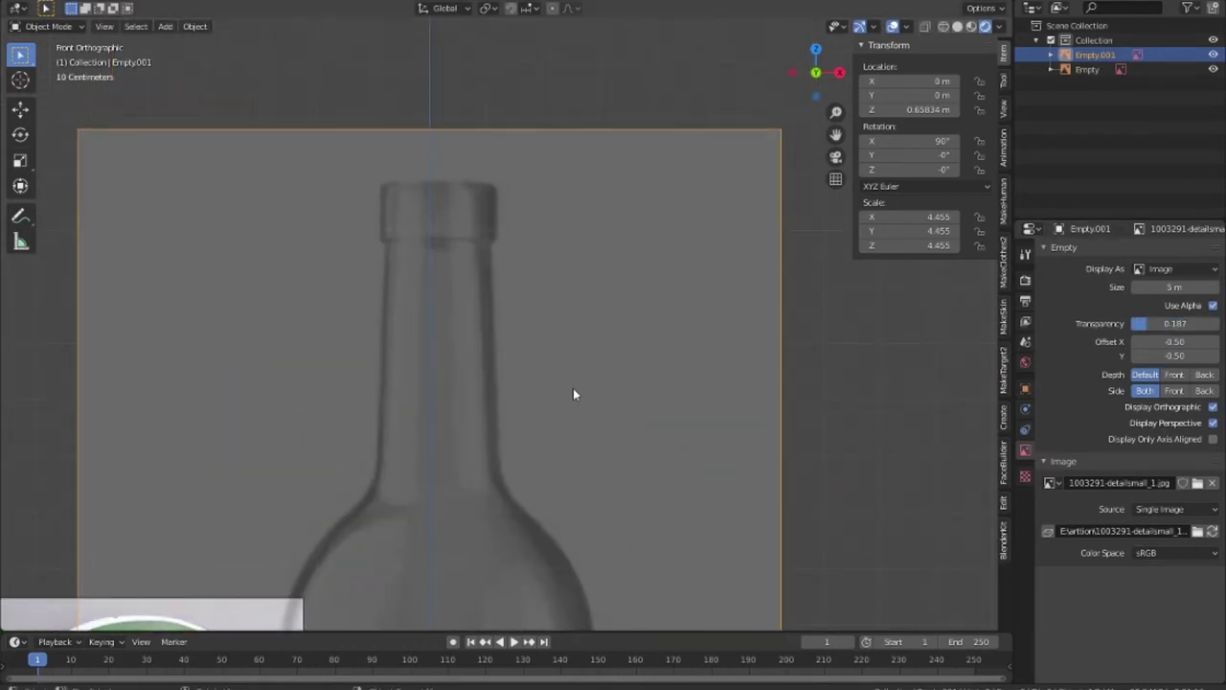
click(918, 109)
text(0)
key(Return)
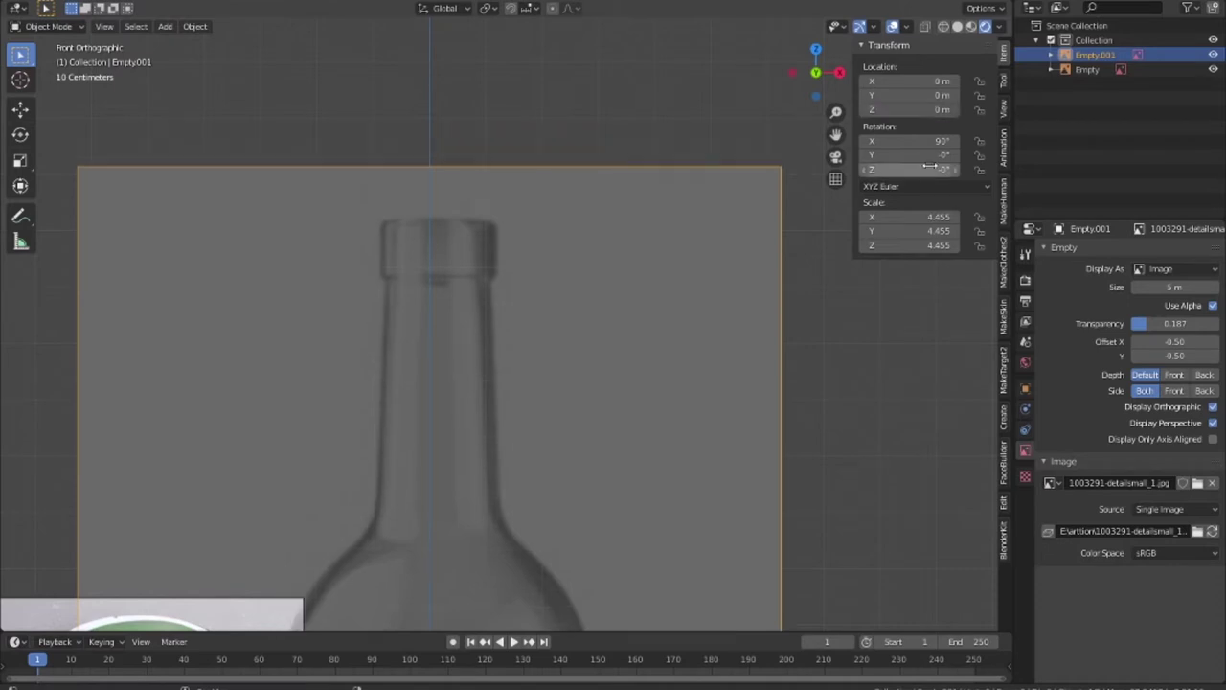
mouse_move(572, 379)
shift+middle_down()
mouse_move(597, 305)
mouse_move(589, 389)
shift+middle_up()
scroll(505, 260, up, 1)
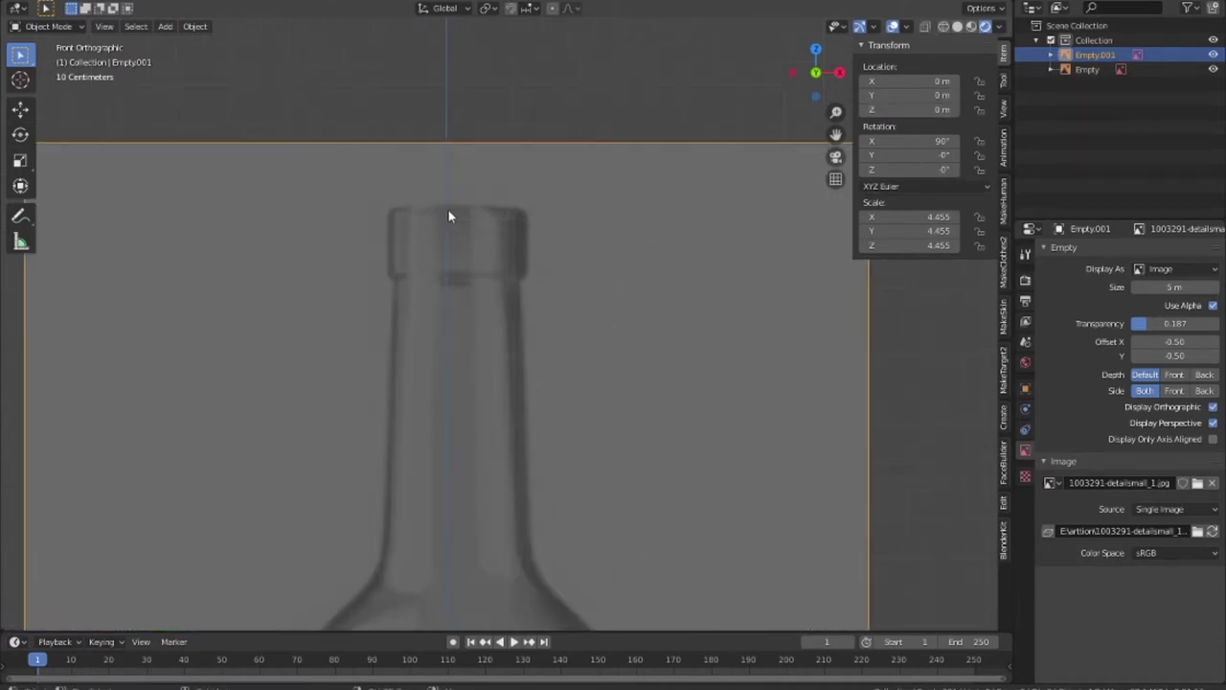
key(shift+a)
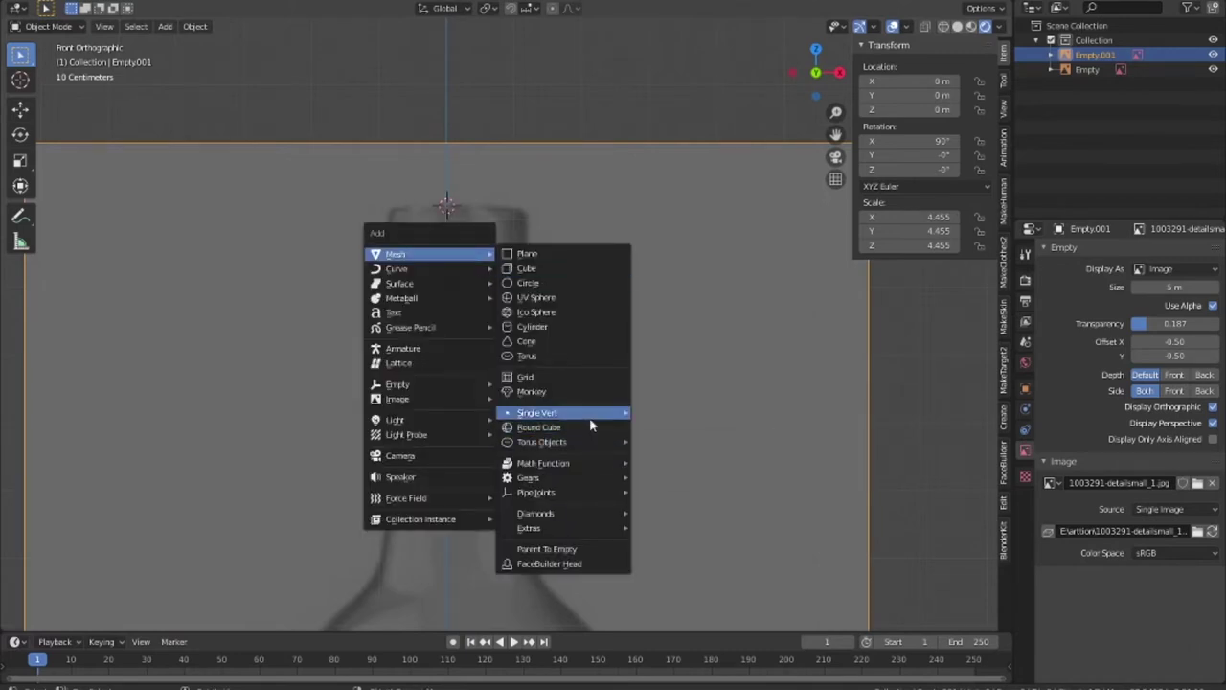
Add a single vertex at the neck rim and extrude vertices down the neck outline.
click(690, 422)
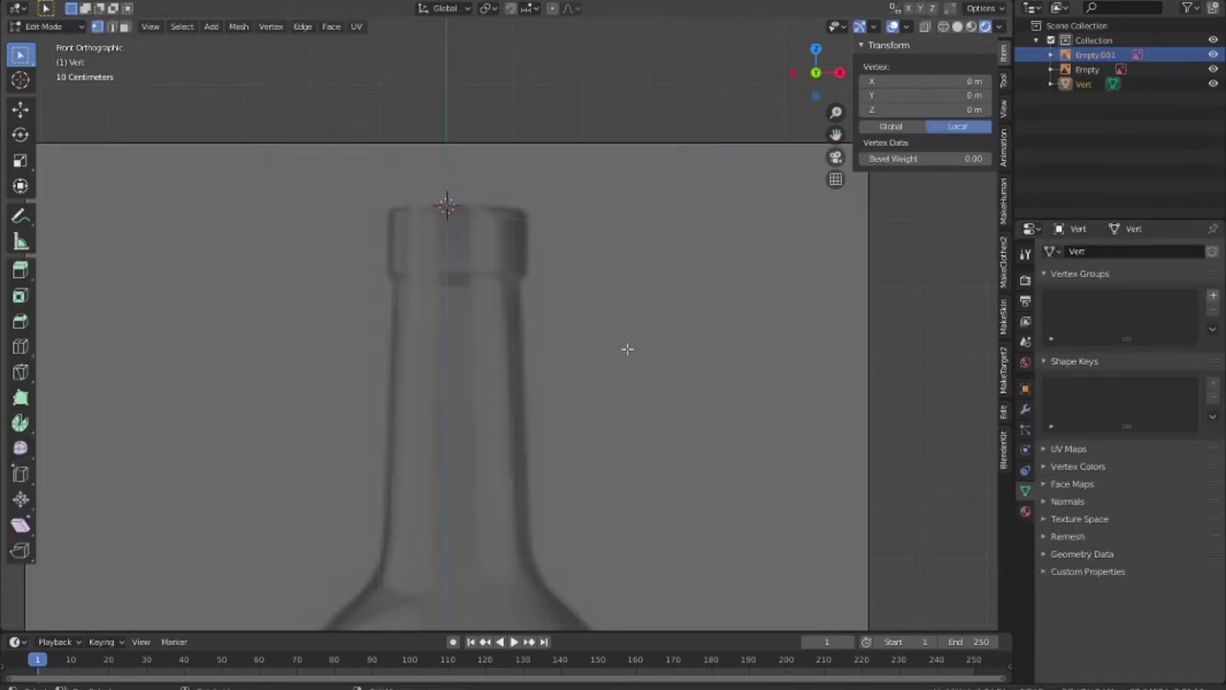
key(g)
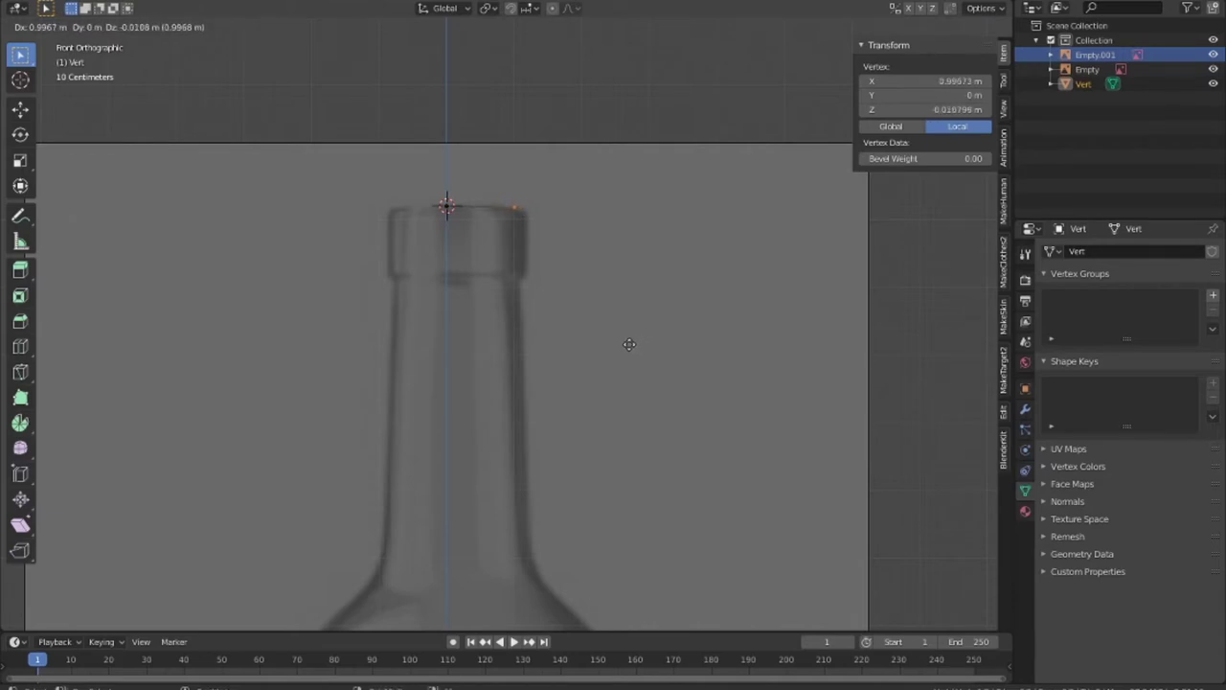
click(619, 343)
key(e)
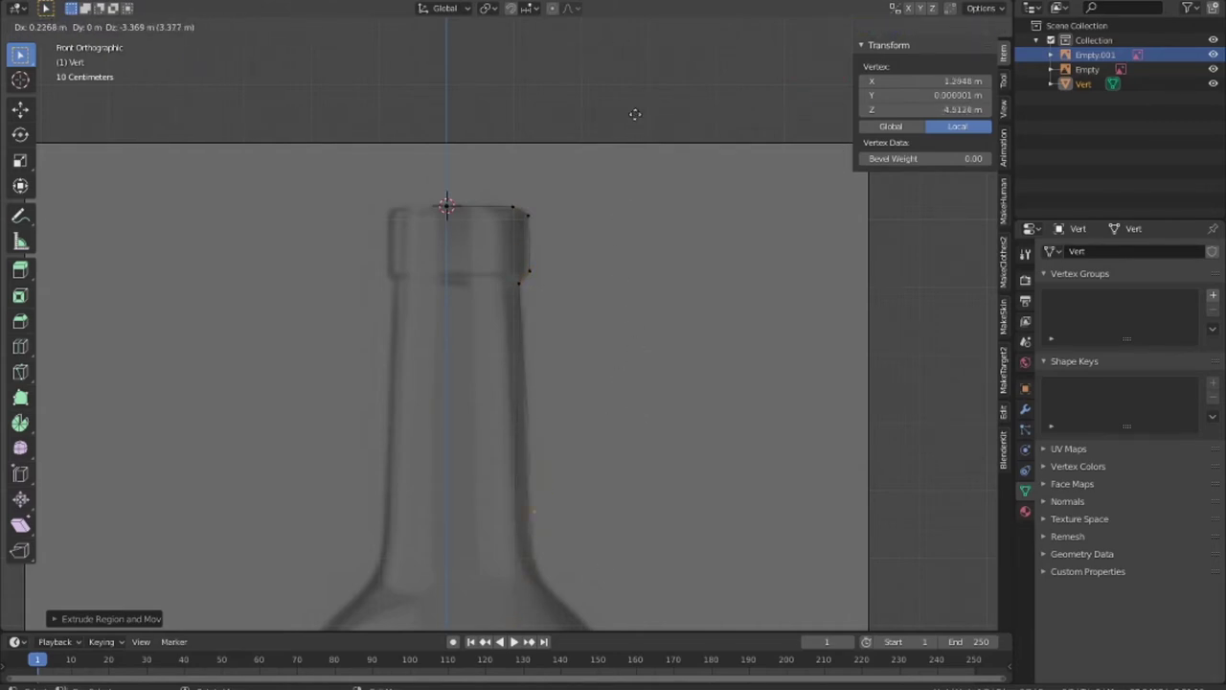
click(627, 136)
shift+middle_drag(620, 588, 587, 288)
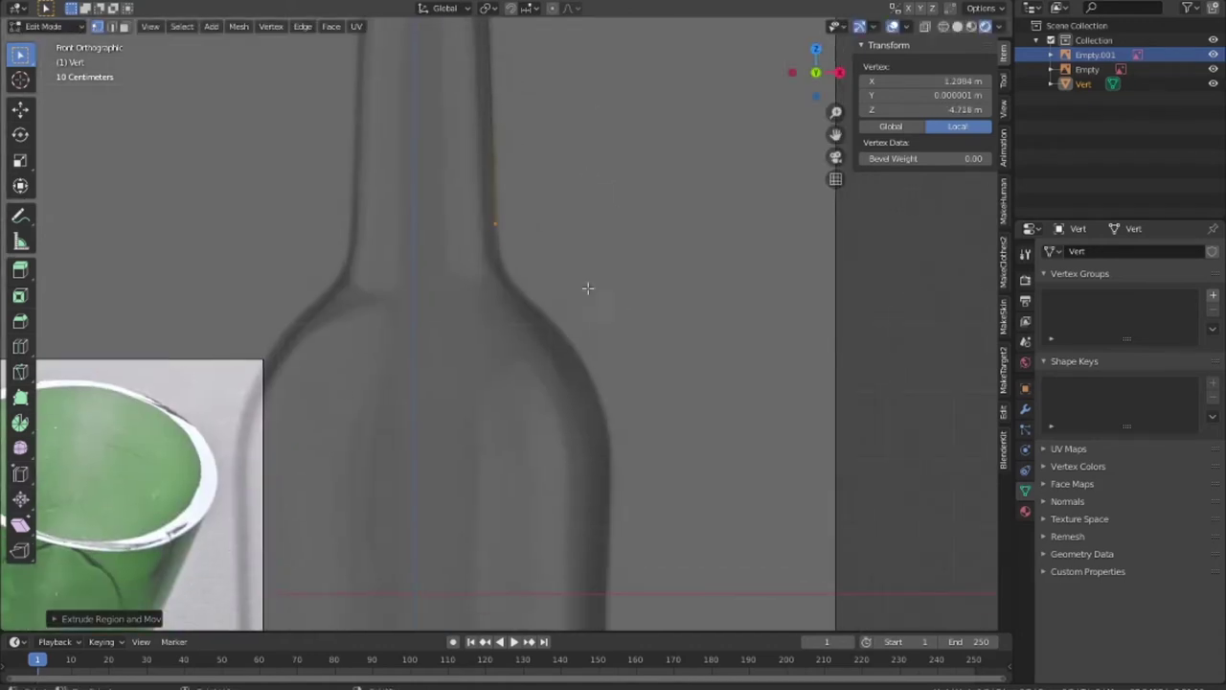
key(e)
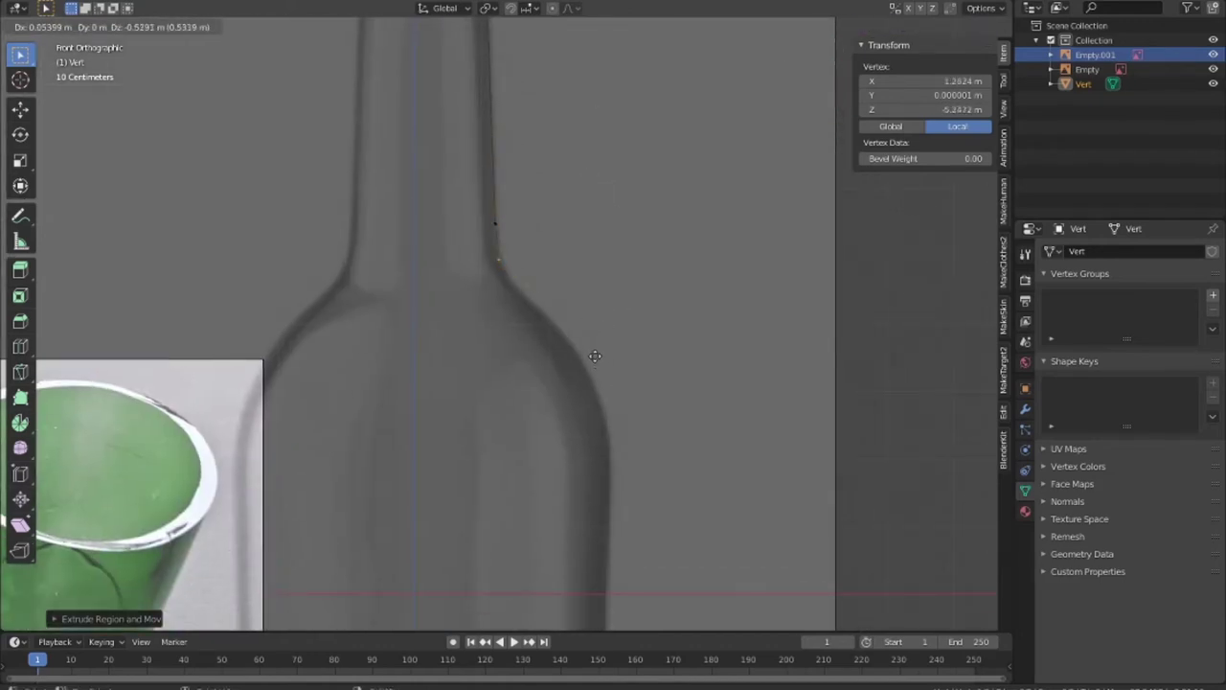
click(668, 442)
Extrude vertices along the shoulder curve and down the bottle's side.
key(e)
click(712, 525)
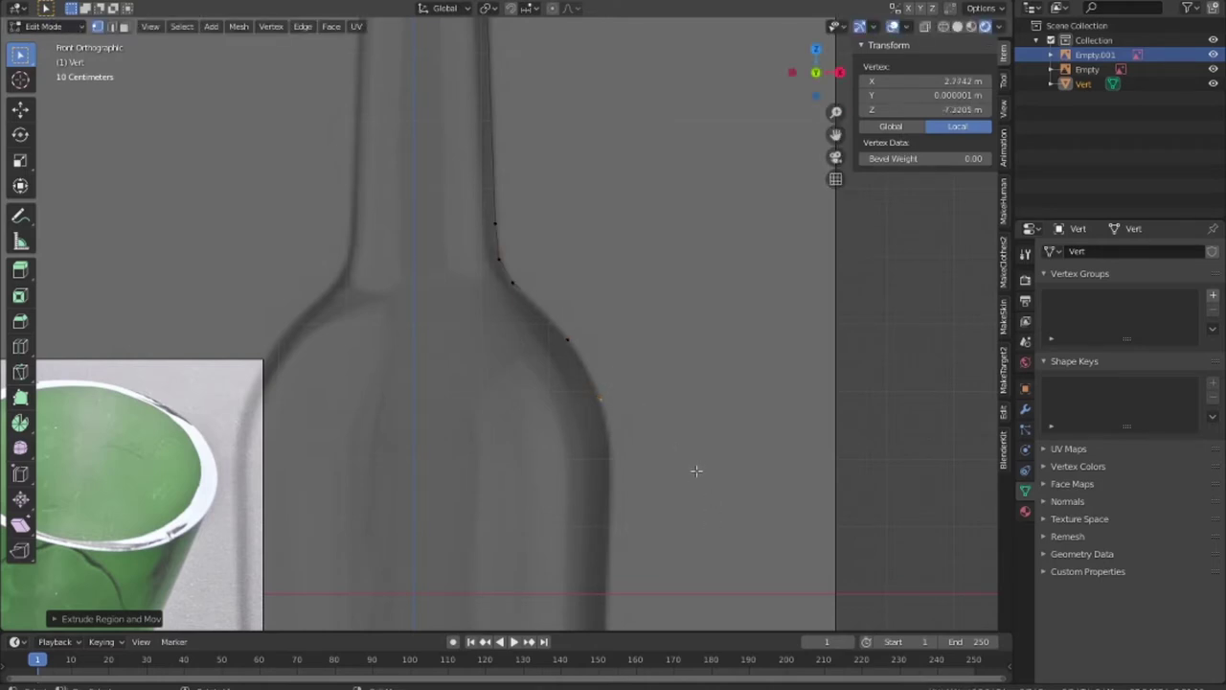
shift+middle_drag(696, 470, 696, 215)
key(e)
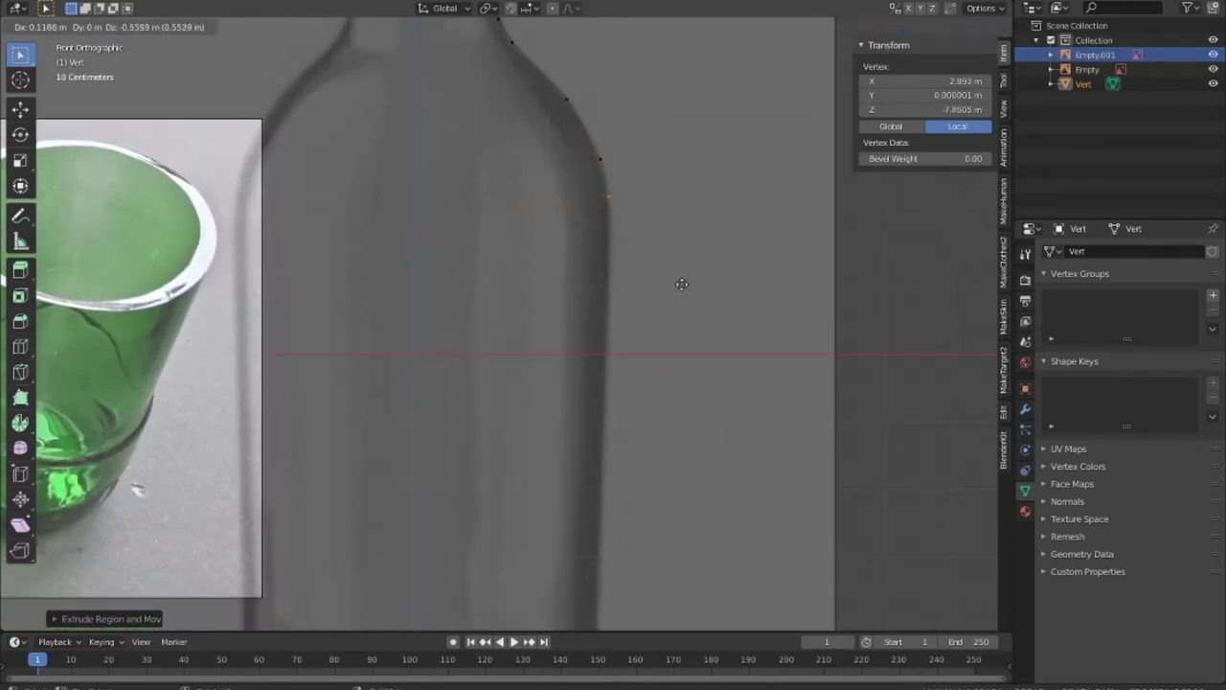
click(675, 325)
key(e)
click(676, 490)
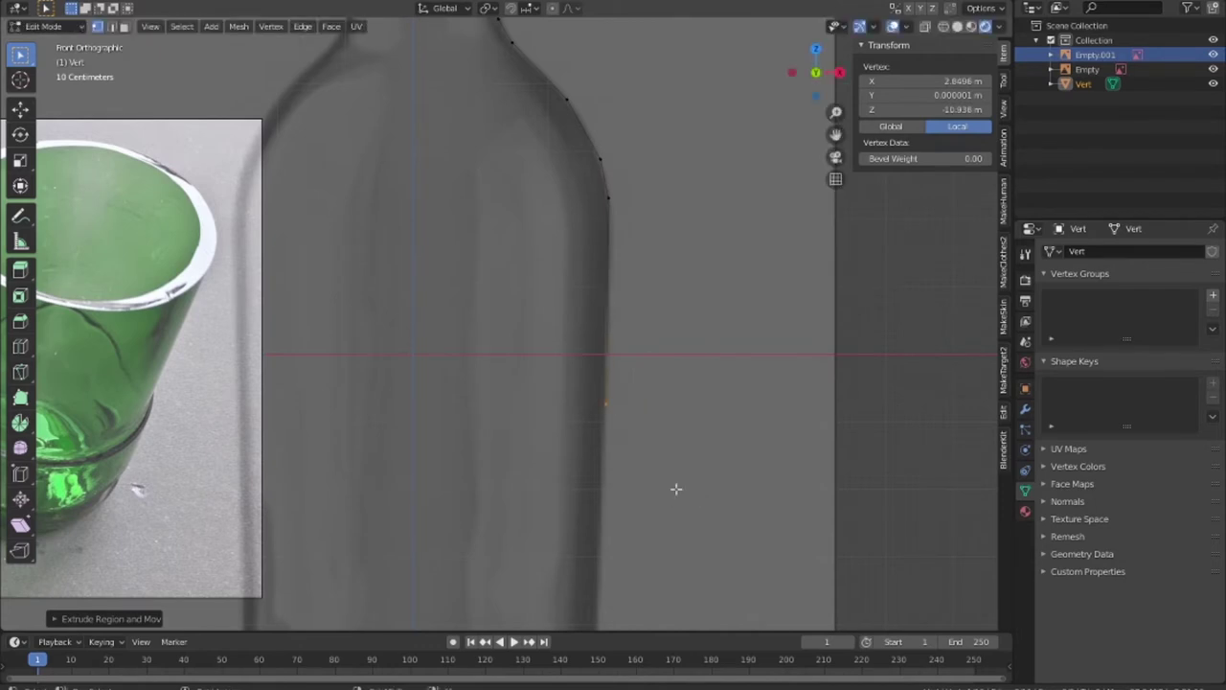
shift+middle_drag(674, 486, 718, 173)
key(e)
click(656, 574)
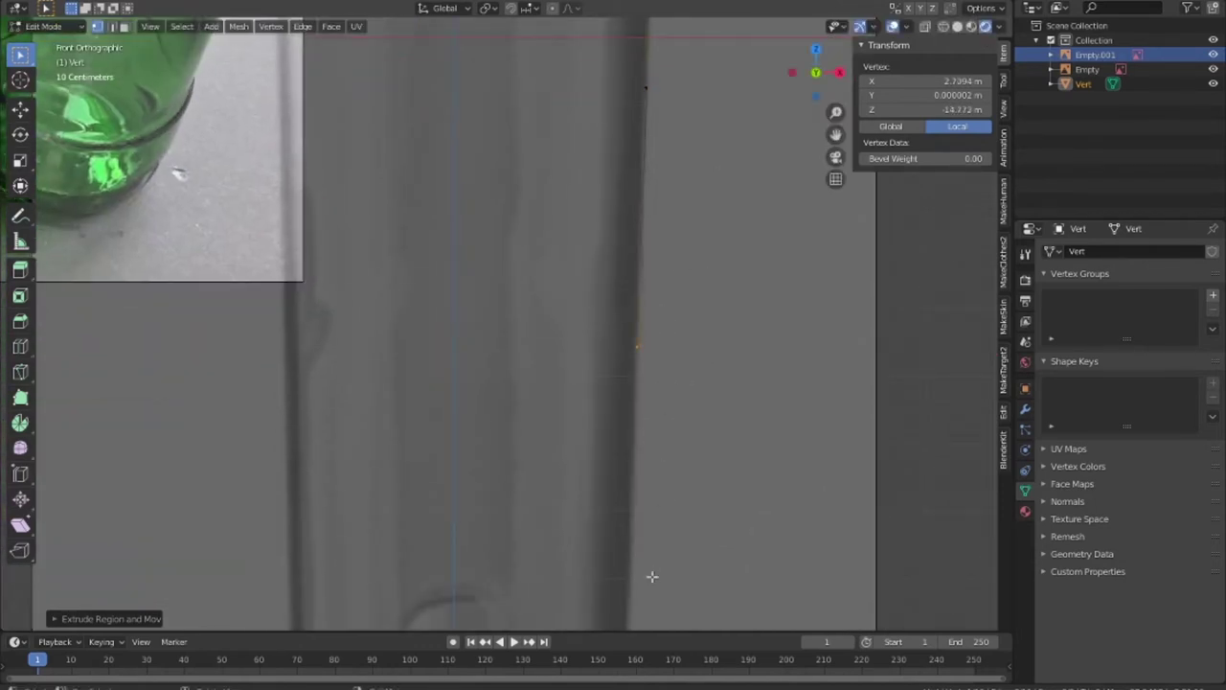
Extrude vertices around the rounded base corner to the base centre.
shift+middle_drag(651, 575, 635, 249)
key(e)
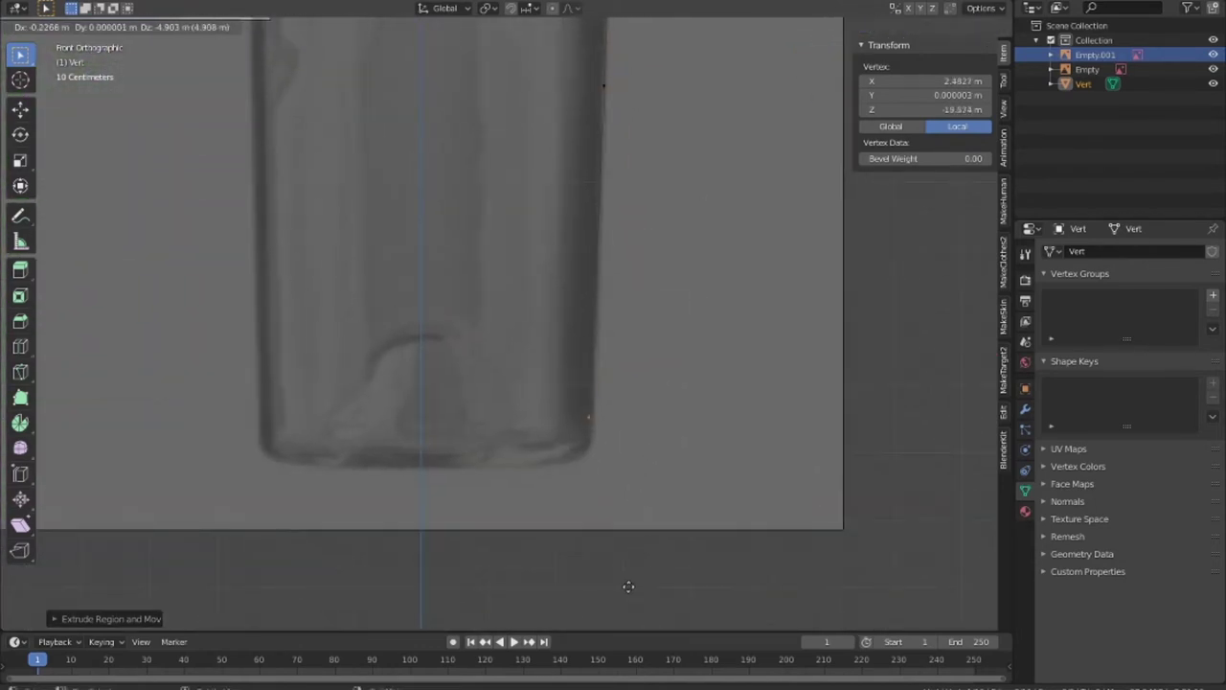
click(628, 604)
key(e)
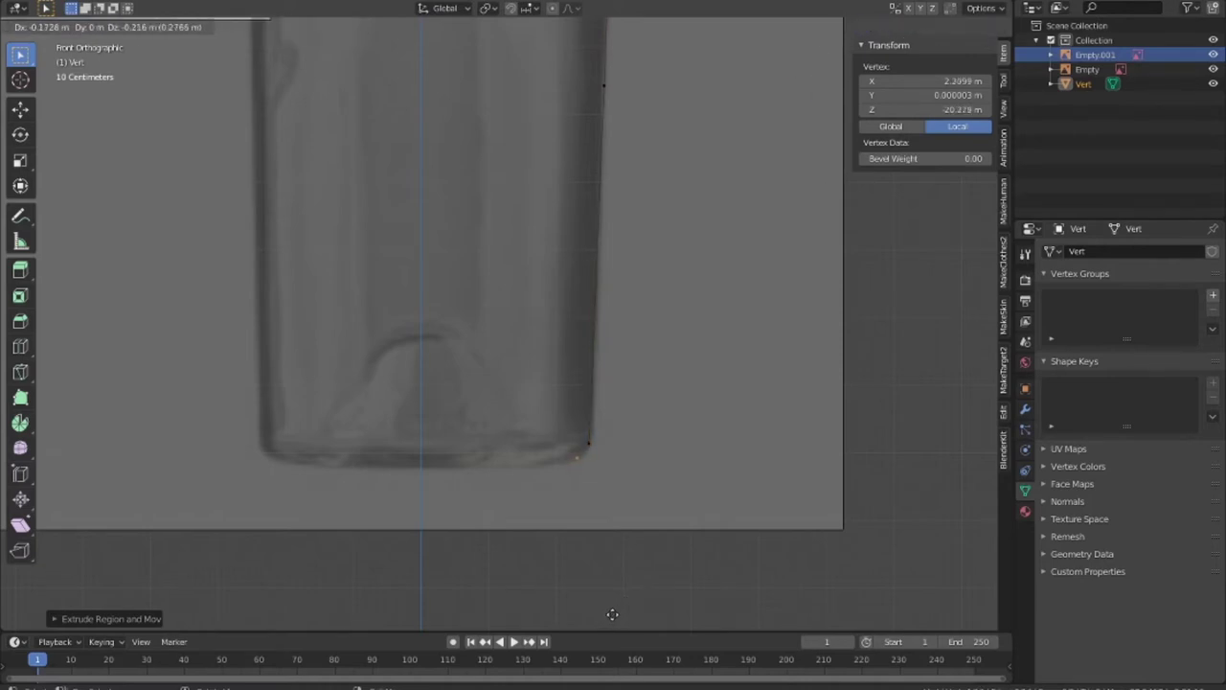
click(572, 25)
key(e)
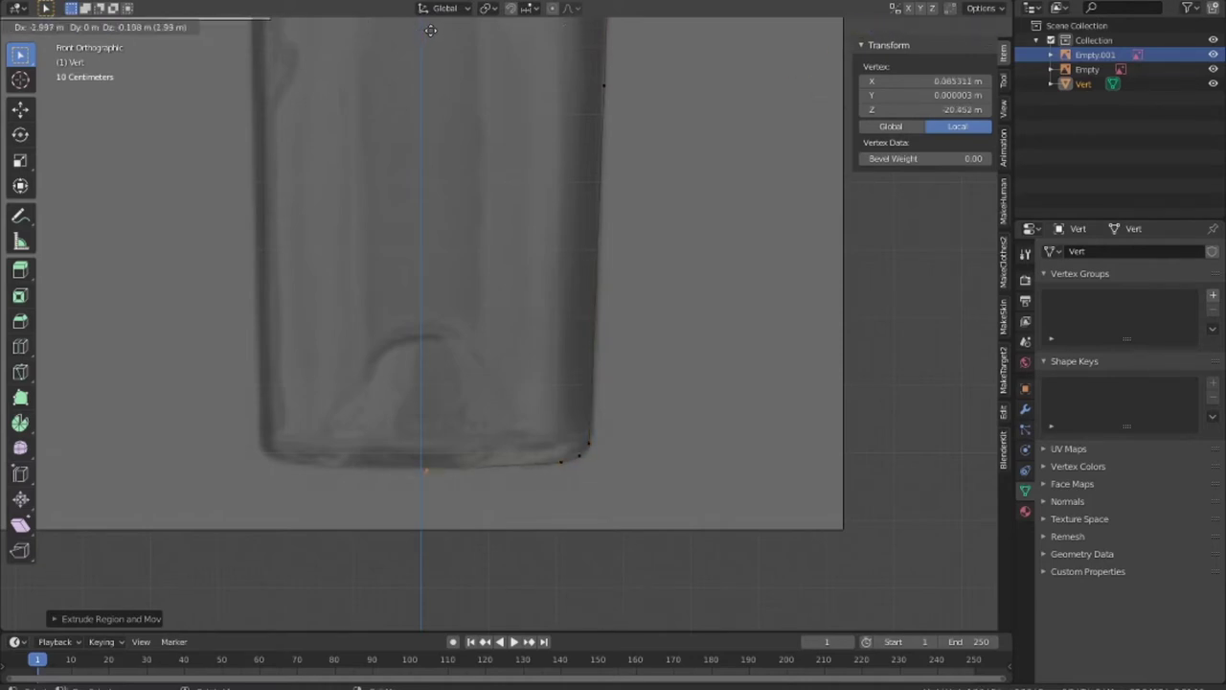
click(426, 28)
scroll(597, 131, down, 4)
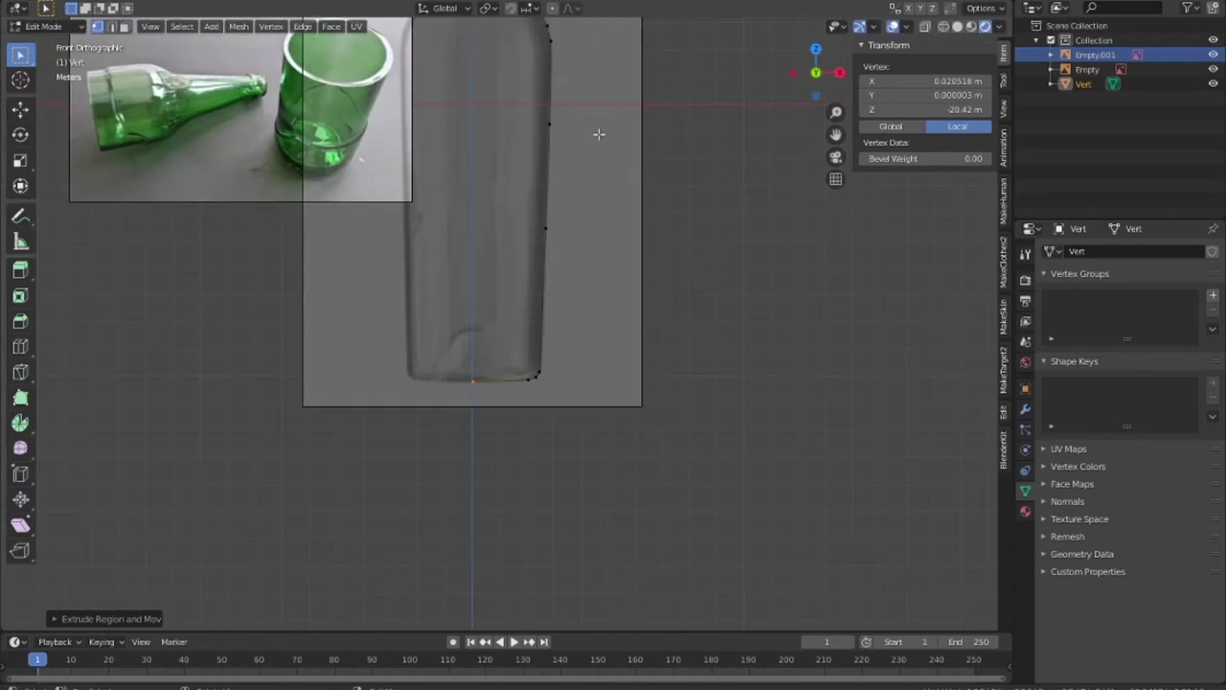
mouse_move(596, 131)
shift+middle_down()
mouse_move(600, 238)
mouse_move(623, 323)
shift+middle_up()
scroll(604, 197, up, 1)
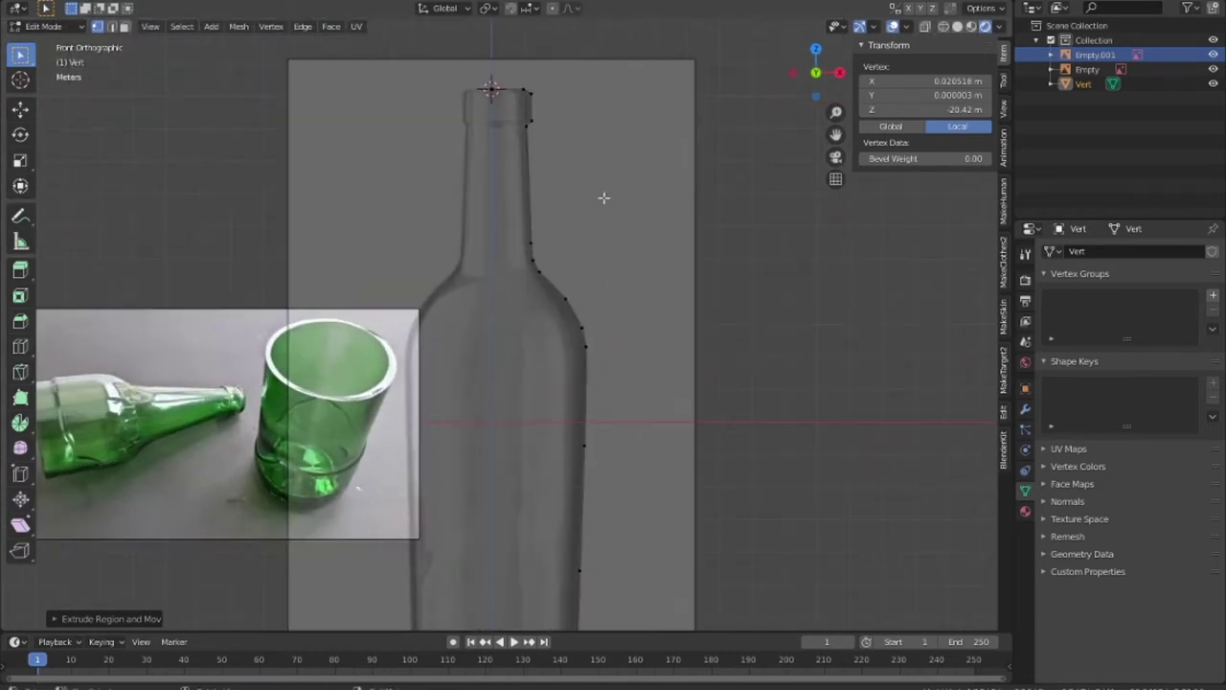
scroll(603, 197, up, 1)
scroll(603, 198, down, 2)
scroll(603, 197, down, 1)
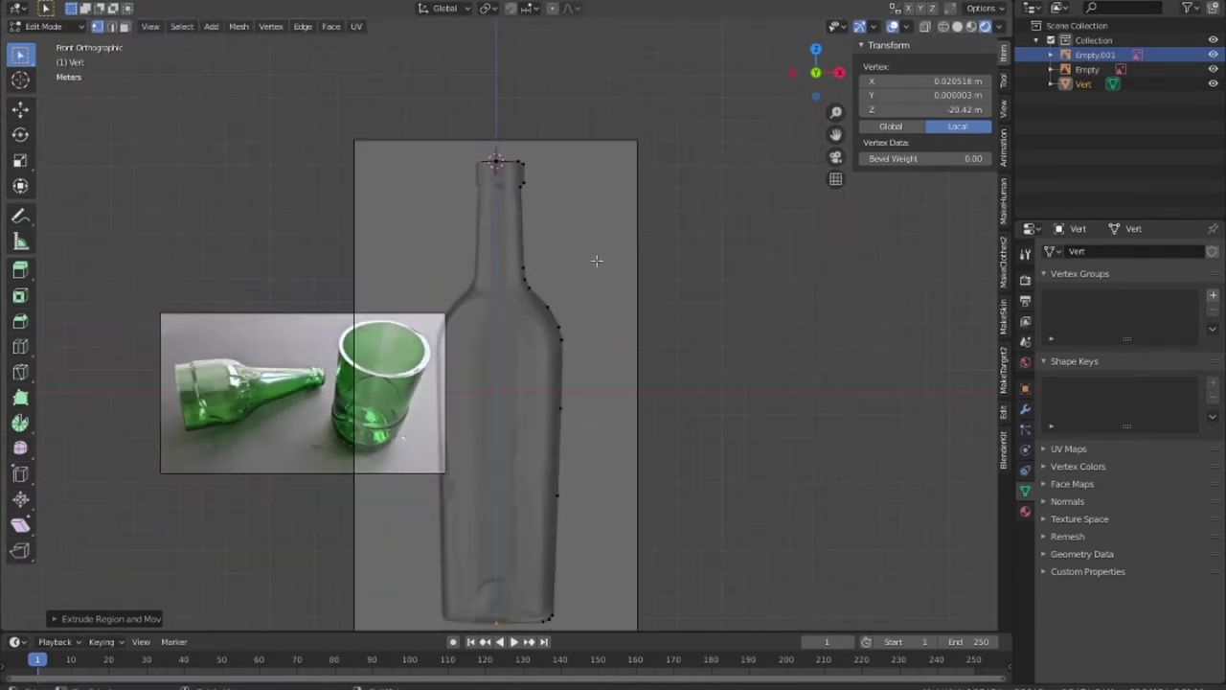
shift+middle_drag(597, 262, 625, 175)
Add a Screw modifier with 183 steps to revolve the Vert profile into a bottle.
click(1025, 409)
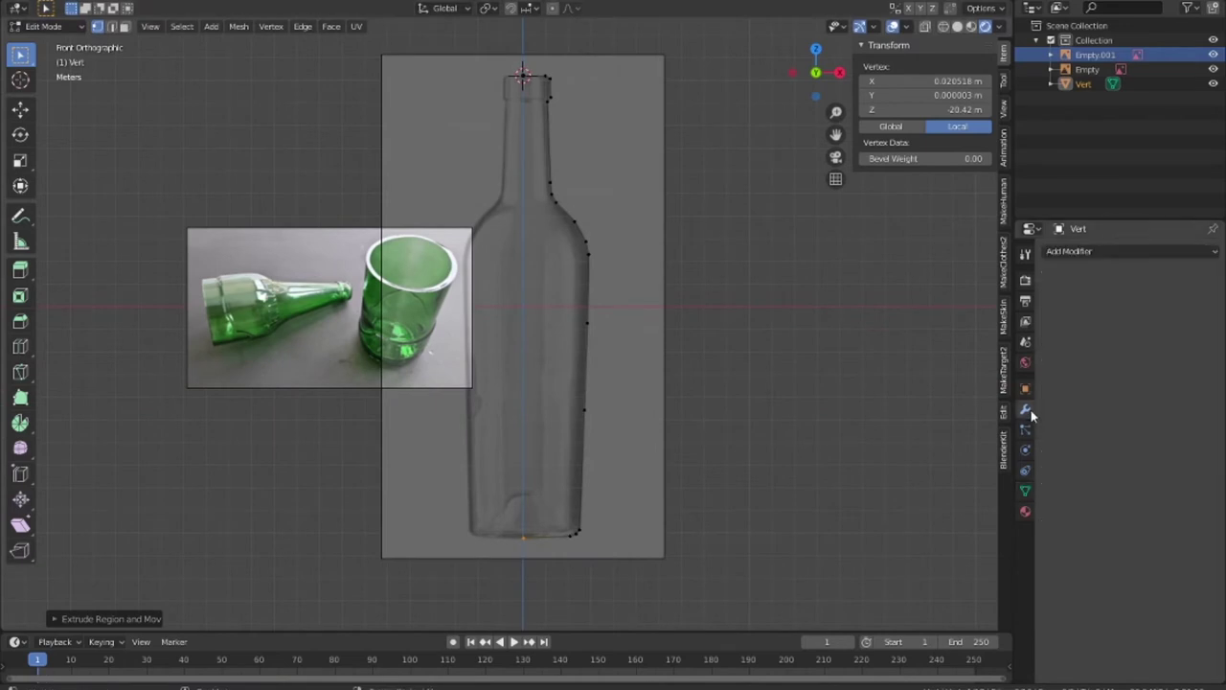
click(1111, 251)
click(948, 446)
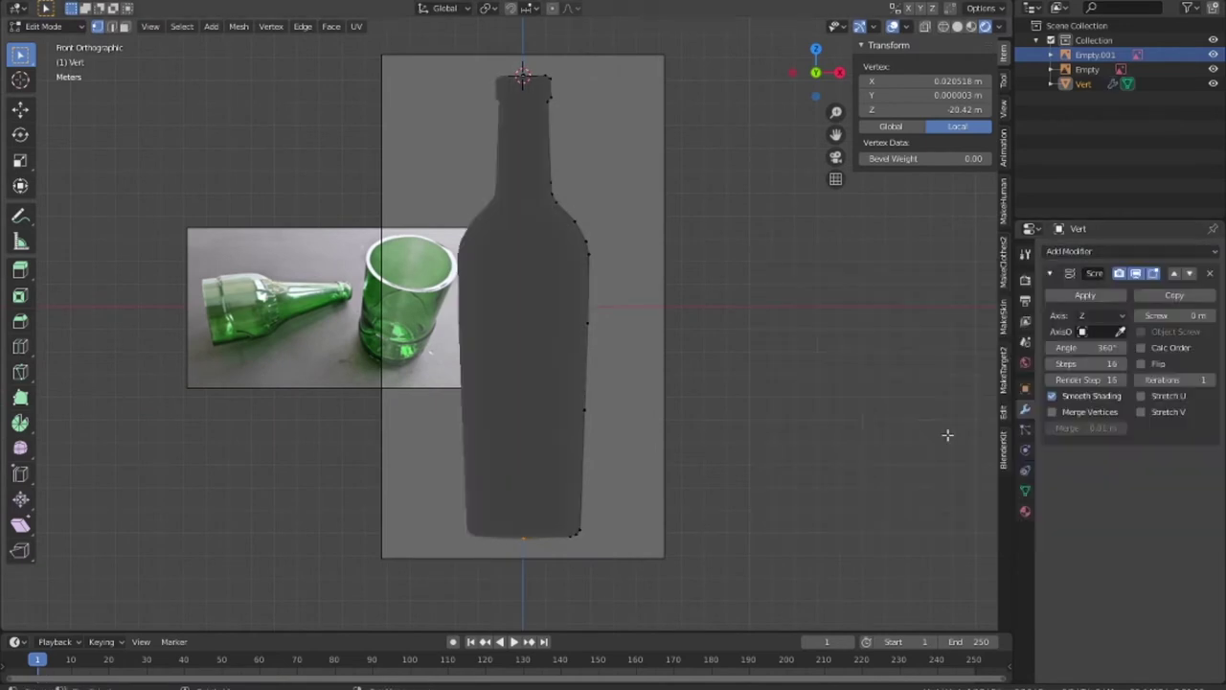
mouse_move(627, 329)
middle_down()
mouse_move(731, 411)
mouse_move(801, 416)
mouse_move(574, 353)
mouse_move(657, 259)
mouse_move(695, 328)
mouse_move(671, 349)
mouse_move(706, 372)
mouse_move(569, 375)
mouse_move(763, 400)
mouse_move(918, 397)
middle_up()
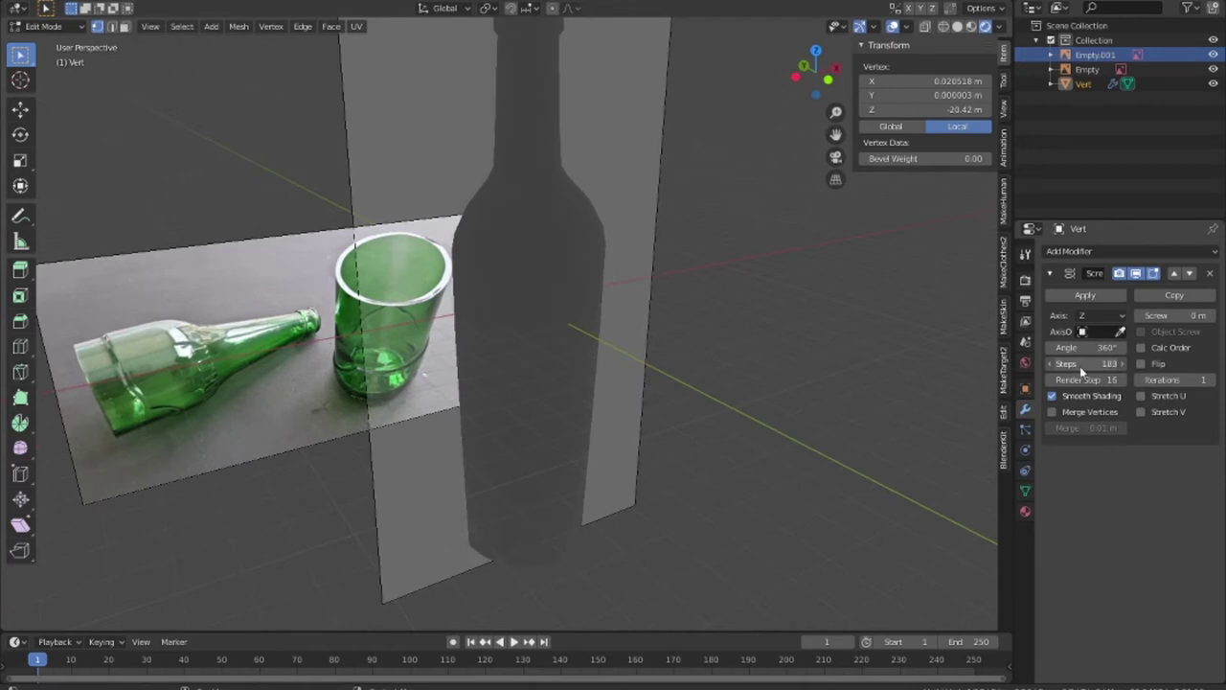
mouse_move(766, 347)
middle_down()
mouse_move(531, 332)
mouse_move(466, 296)
mouse_move(672, 251)
mouse_move(796, 326)
mouse_move(665, 359)
mouse_move(539, 339)
mouse_move(530, 331)
mouse_move(584, 296)
mouse_move(625, 184)
mouse_move(613, 356)
mouse_move(569, 339)
middle_up()
click(1106, 251)
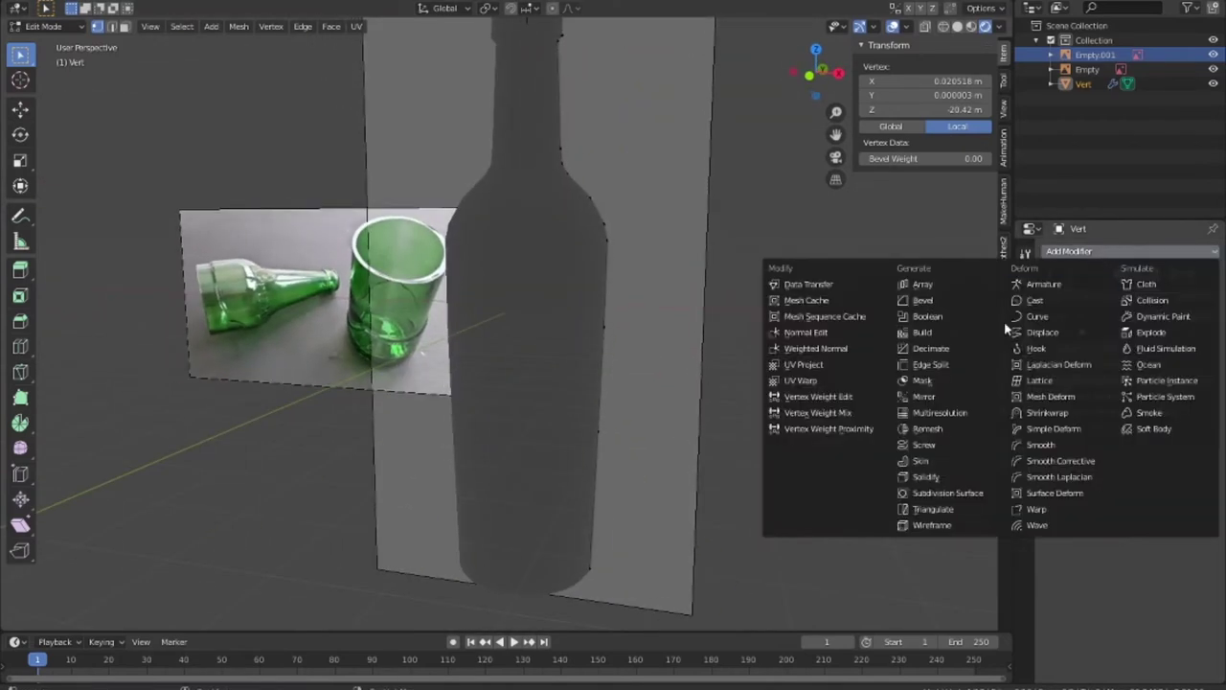
Add a Solidify modifier and move the bottle's top vertex.
click(937, 475)
middle_drag(800, 392, 814, 495)
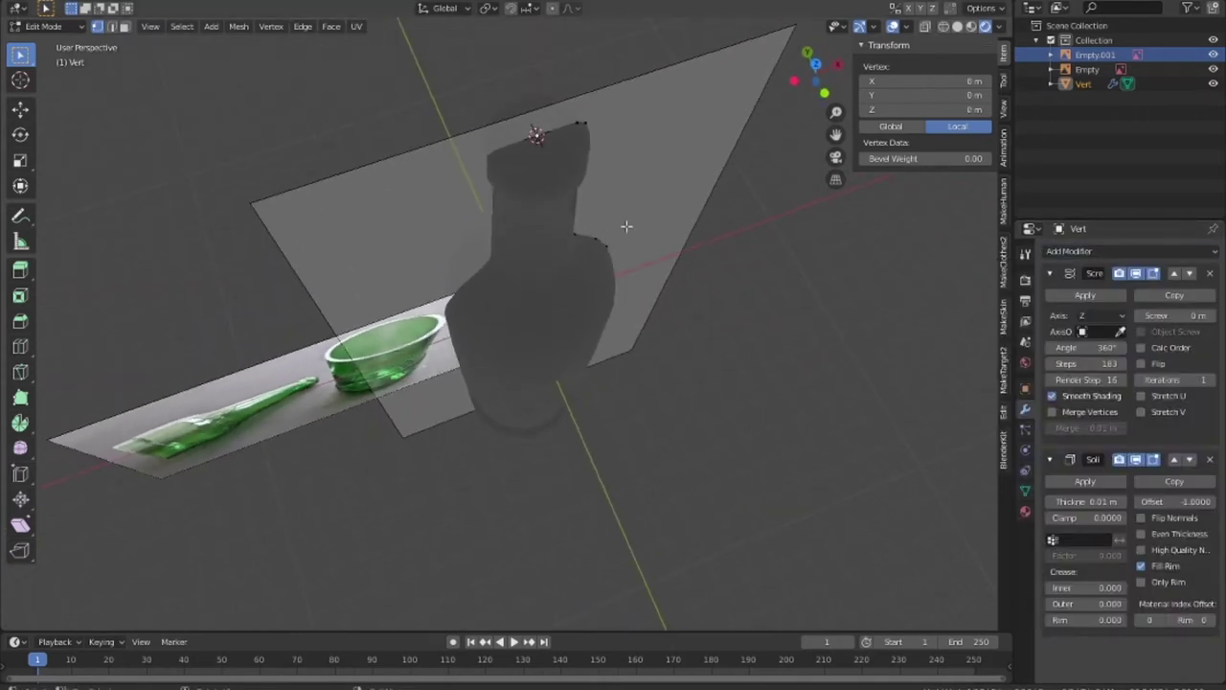
key(g)
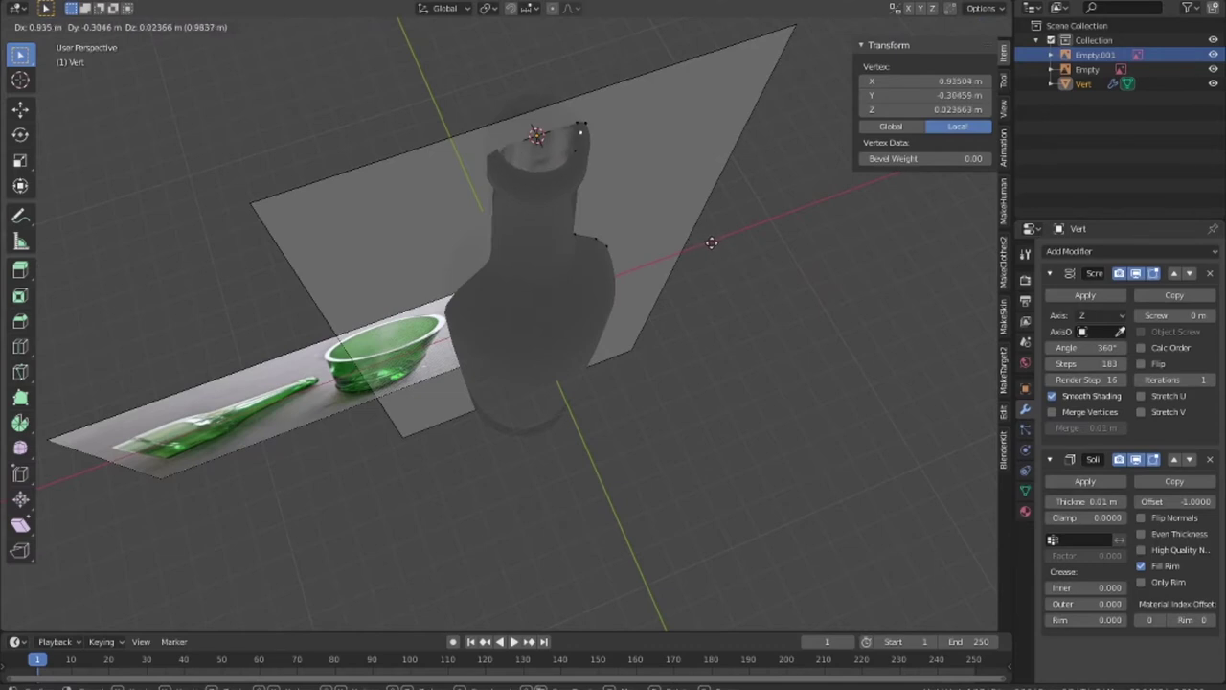
click(709, 242)
Slide the top vertex outward along X to shape the mouth, checking front and top views.
key(KP_1)
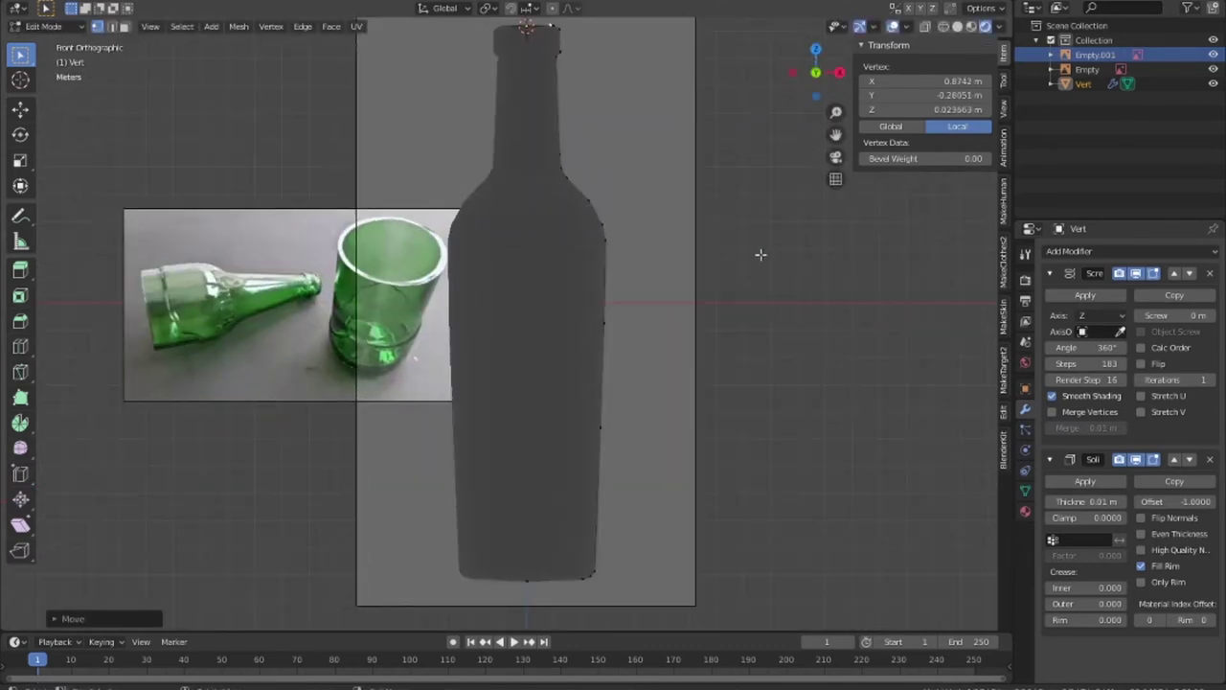
key(KP_Decimal)
key(KP_7)
scroll(623, 358, up, 4)
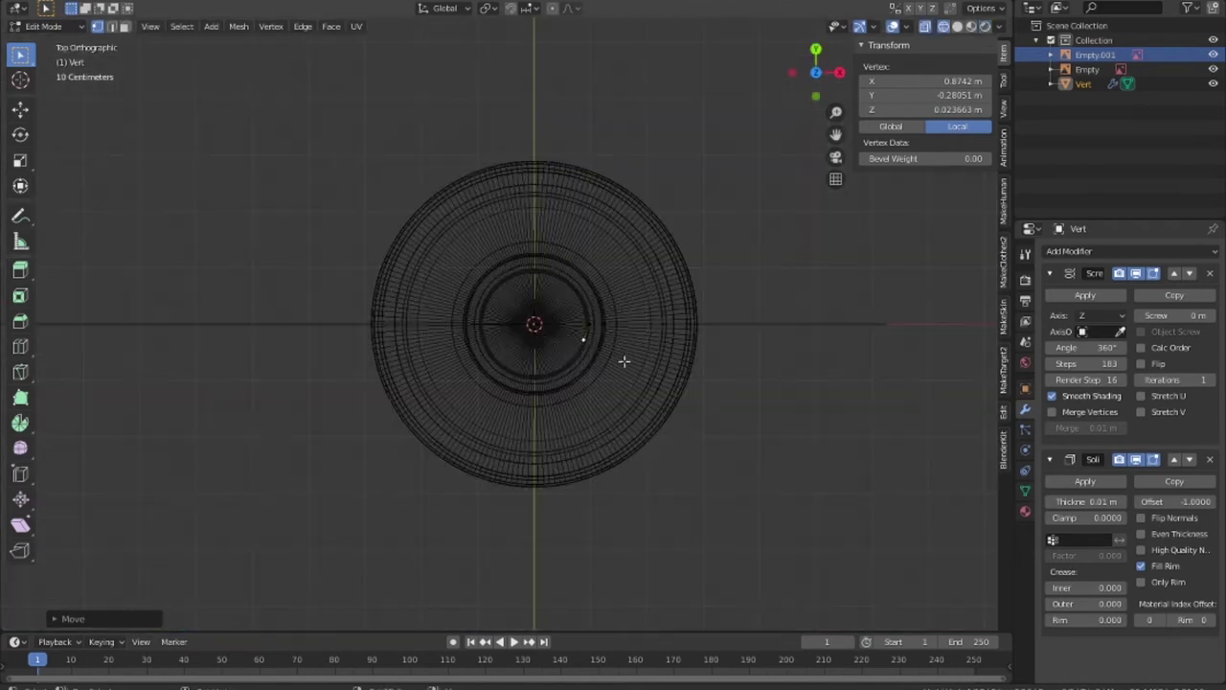
scroll(623, 358, up, 3)
key(g)
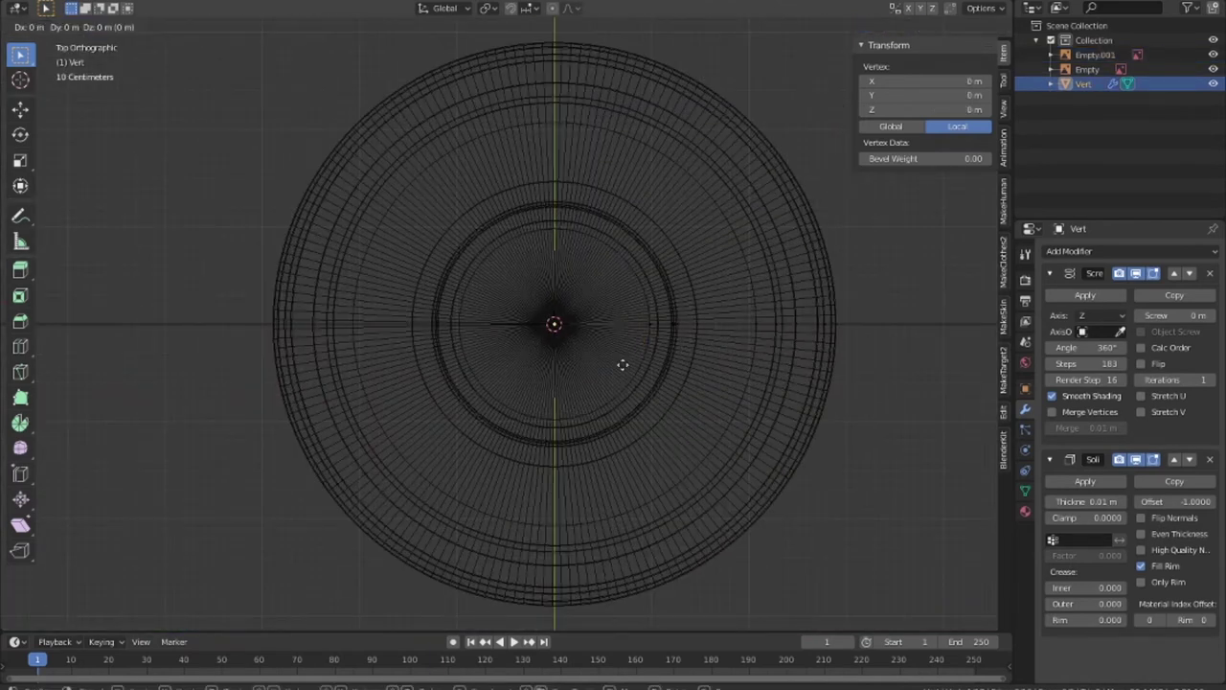
key(x)
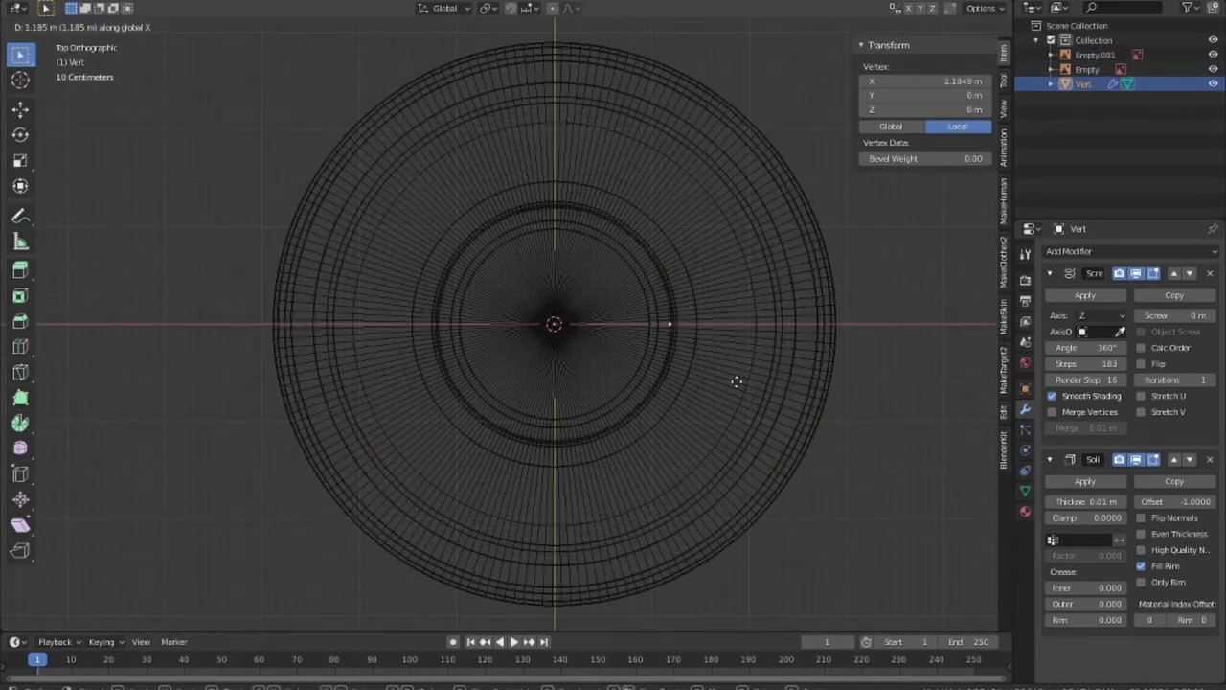
click(729, 381)
mouse_move(708, 430)
middle_down()
mouse_move(684, 356)
mouse_move(626, 281)
mouse_move(613, 288)
mouse_move(619, 383)
mouse_move(728, 386)
middle_up()
Set the Solidify wall thickness to 0.08 m in solid shading and return to Object Mode.
key(shift+z)
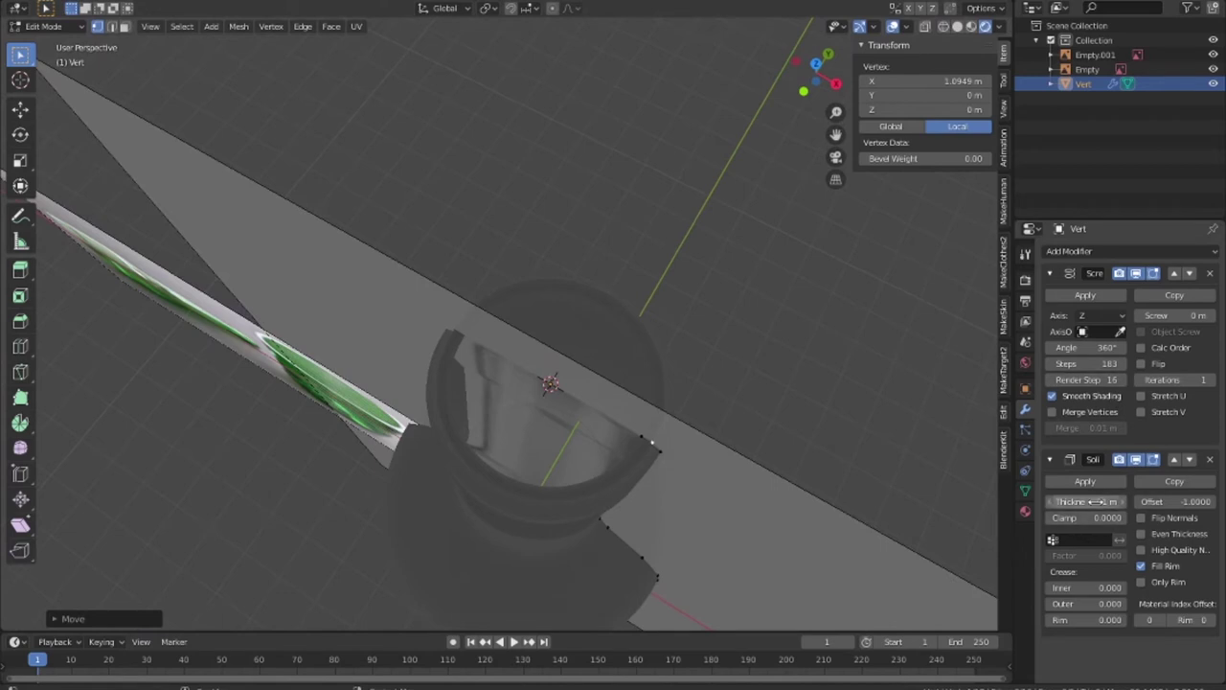
drag(1095, 501, 1116, 501)
middle_drag(767, 388, 725, 377)
scroll(623, 457, down, 2)
scroll(629, 482, down, 1)
middle_drag(629, 482, 703, 479)
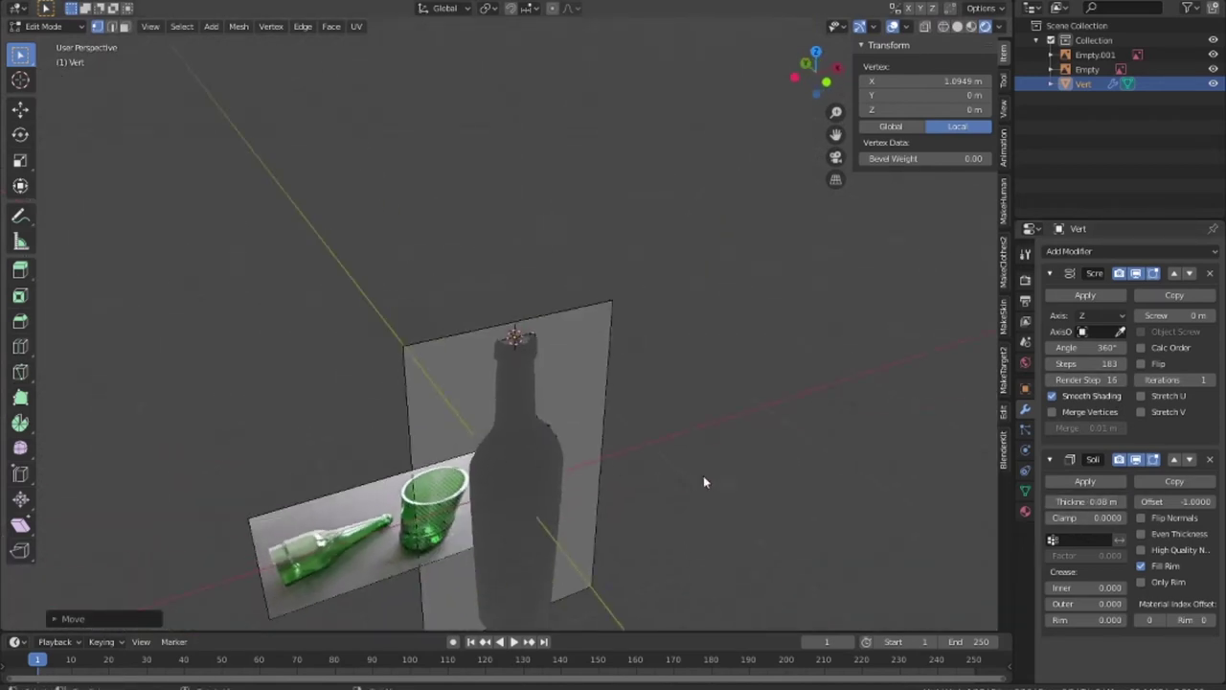
key(Tab)
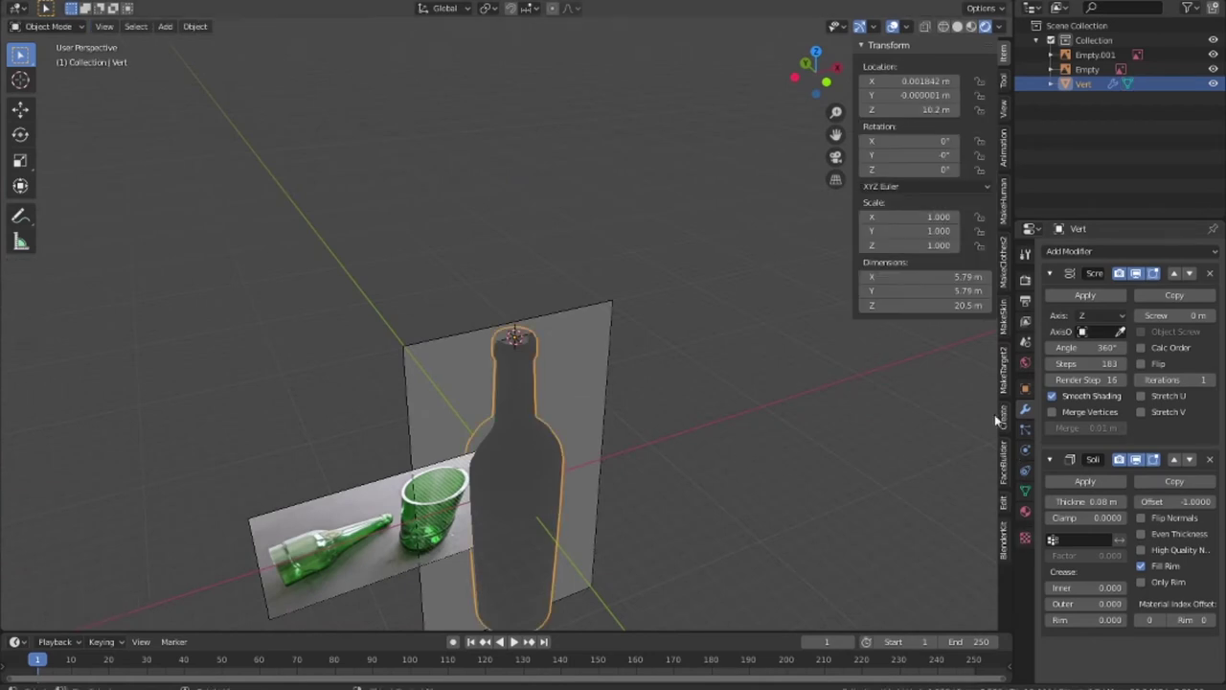
Apply the Screw and Solidify modifiers to the bottle.
click(1085, 295)
click(1084, 295)
click(681, 486)
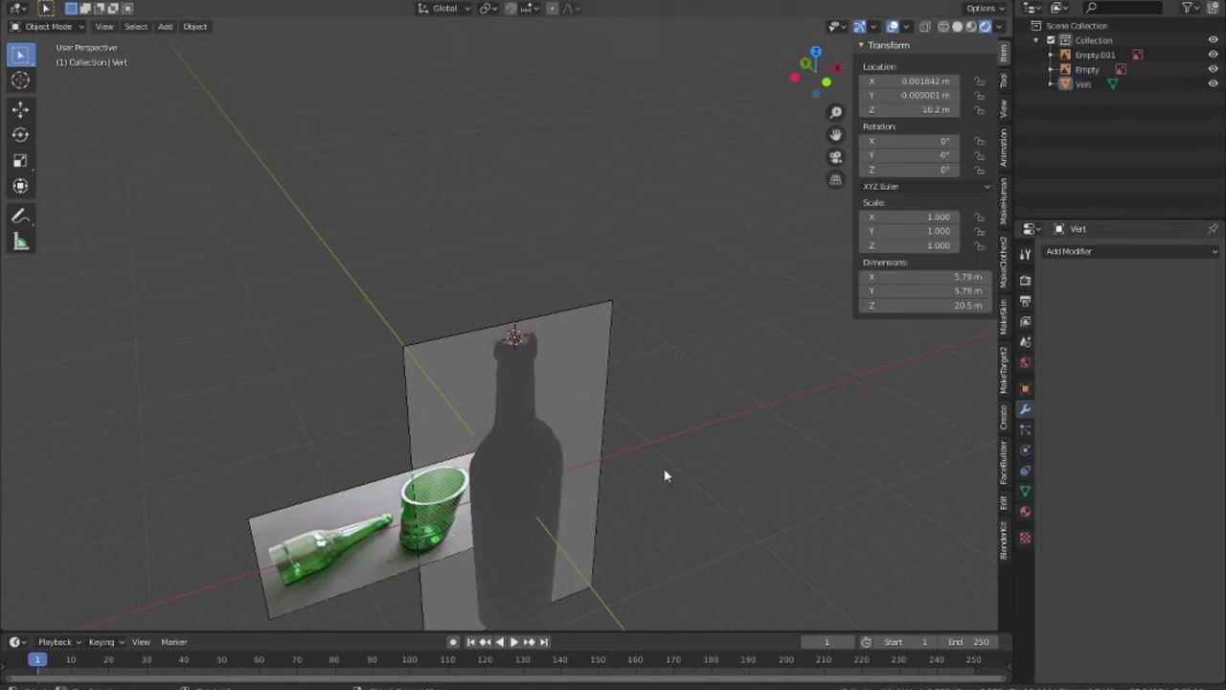
Delete both reference image empties from the scene.
scroll(628, 448, up, 1)
scroll(576, 437, up, 2)
click(627, 442)
key(Delete)
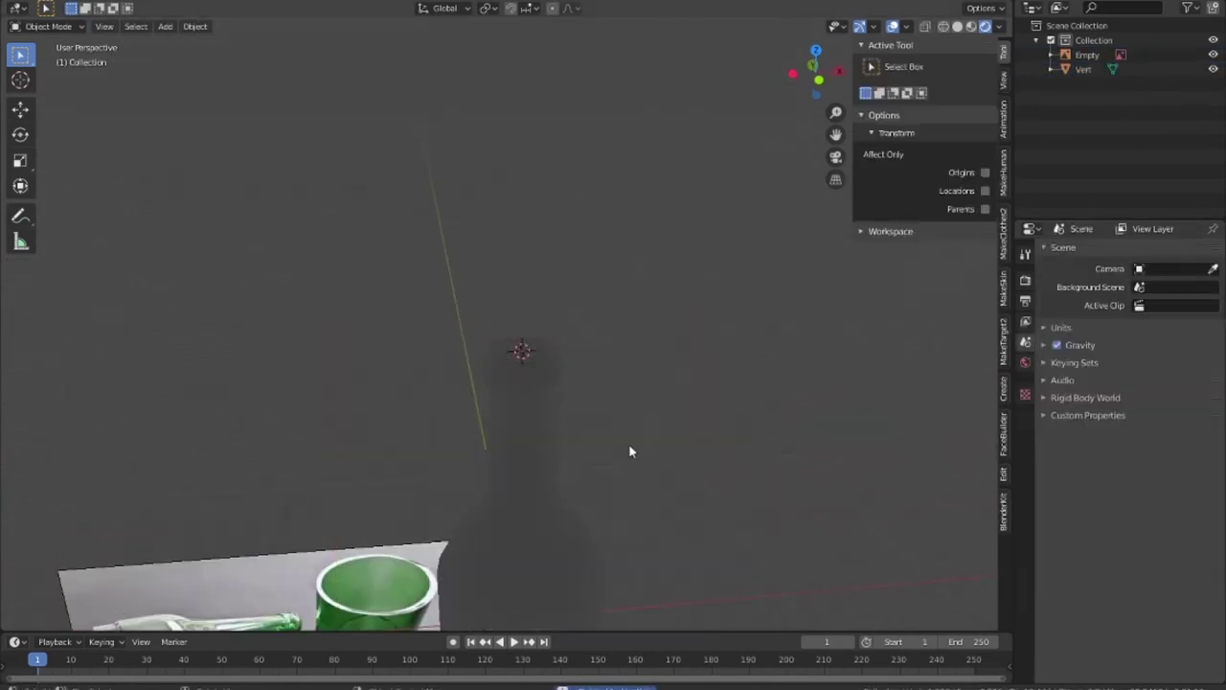
mouse_move(630, 451)
middle_down()
mouse_move(684, 514)
mouse_move(662, 411)
mouse_move(671, 479)
mouse_move(717, 283)
middle_up()
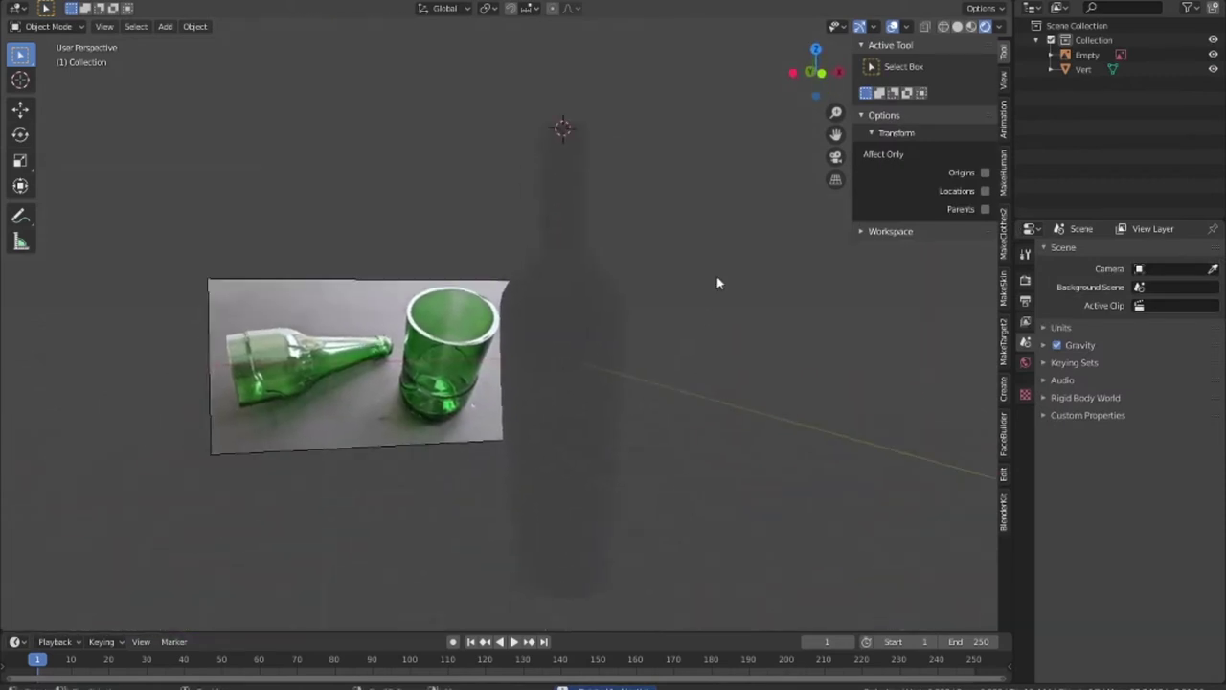
click(423, 500)
key(Delete)
mouse_move(704, 506)
middle_down()
mouse_move(618, 392)
mouse_move(651, 454)
mouse_move(629, 430)
mouse_move(670, 430)
mouse_move(581, 410)
middle_up()
Raise the bottle to Location Z 20.5 m.
click(570, 367)
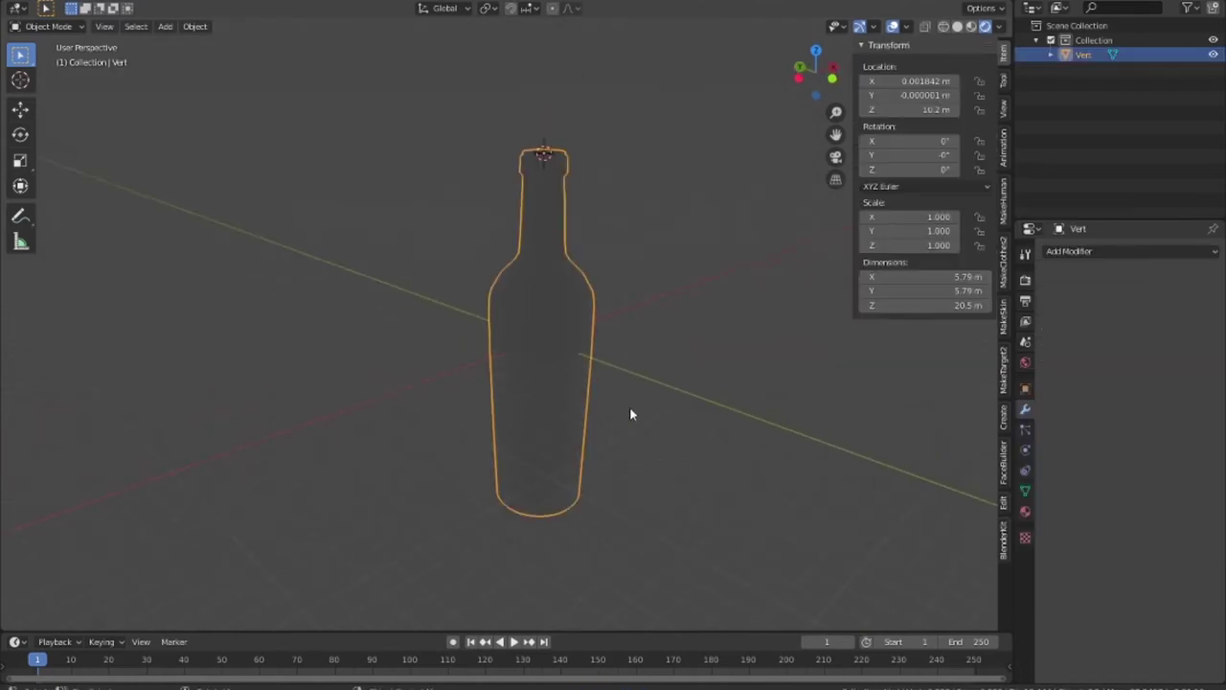
drag(920, 110, 968, 110)
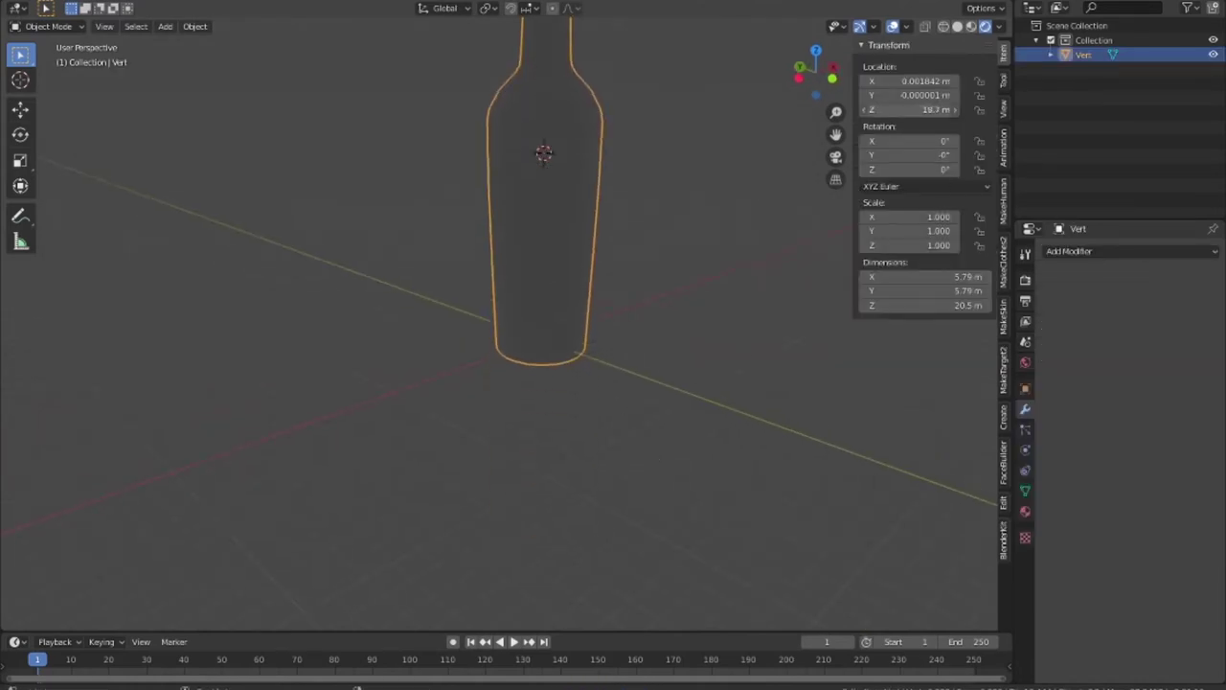
scroll(469, 466, down, 3)
Add a plane scaled to 21.87 and lower it along Z to sit under the bottle's base.
key(shift+a)
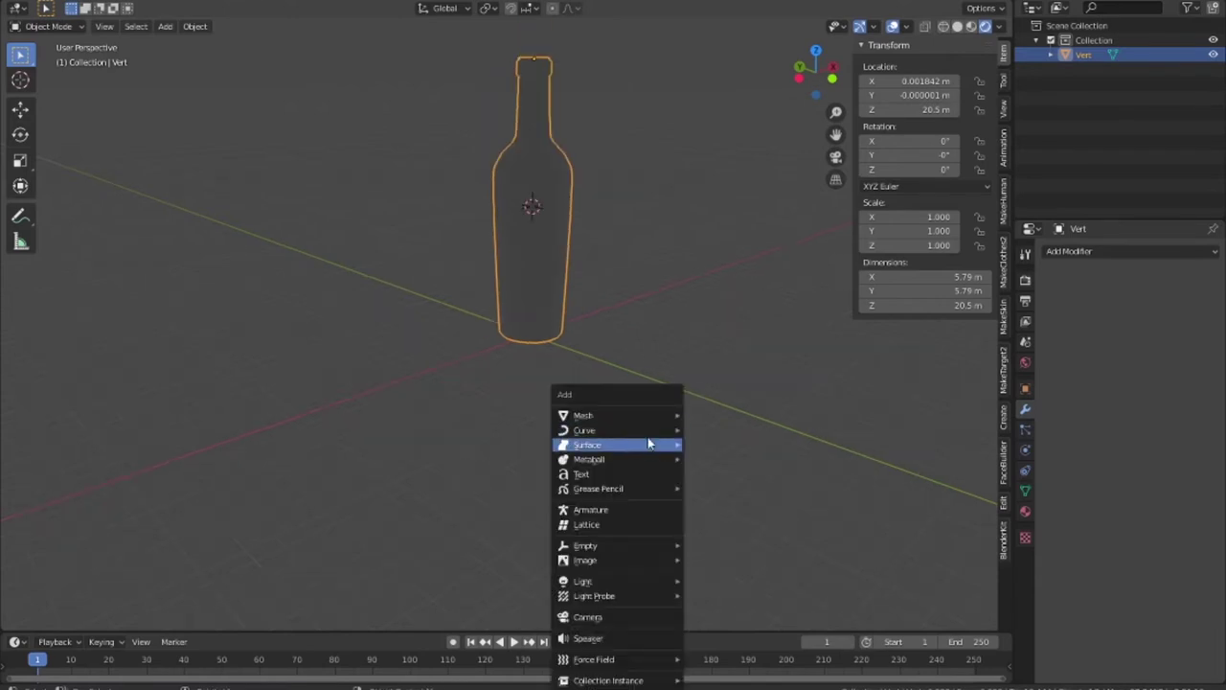
click(752, 104)
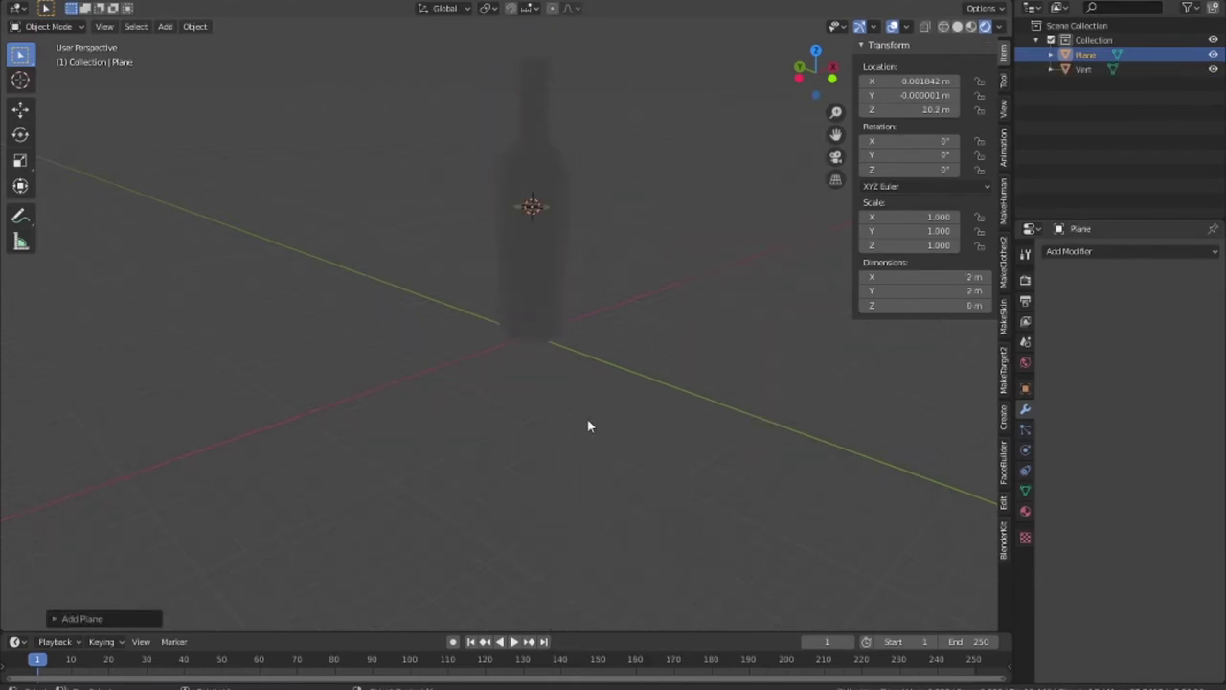
key(s)
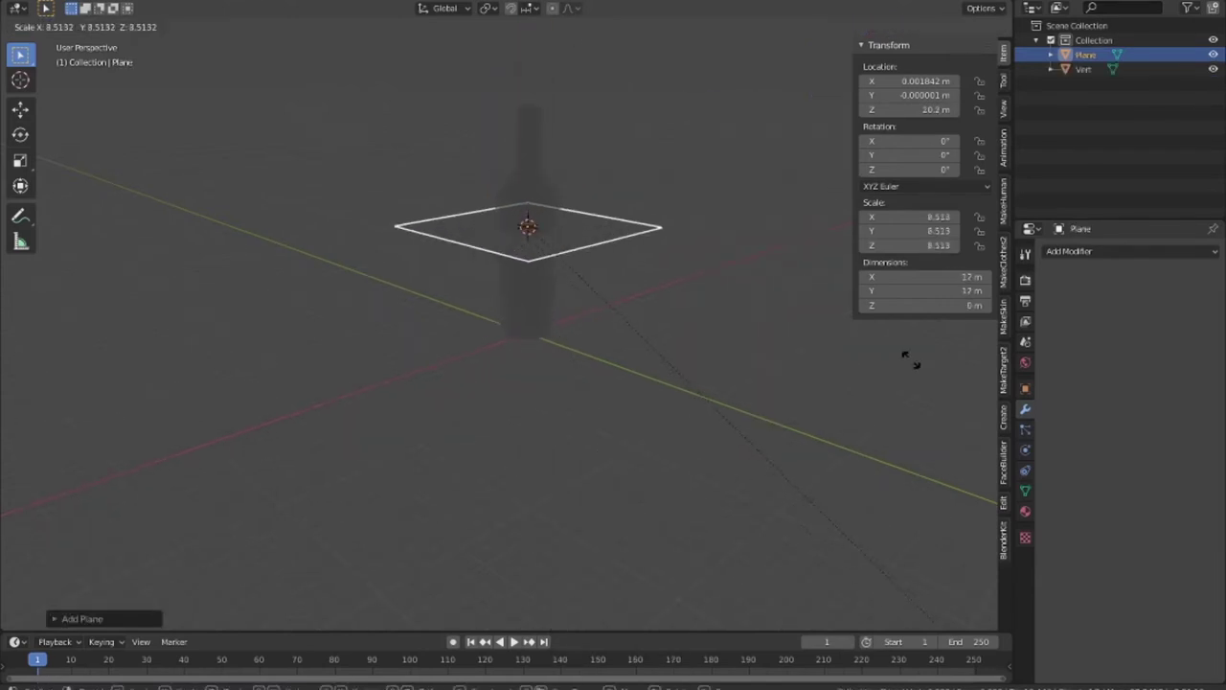
click(497, 463)
key(KP_1)
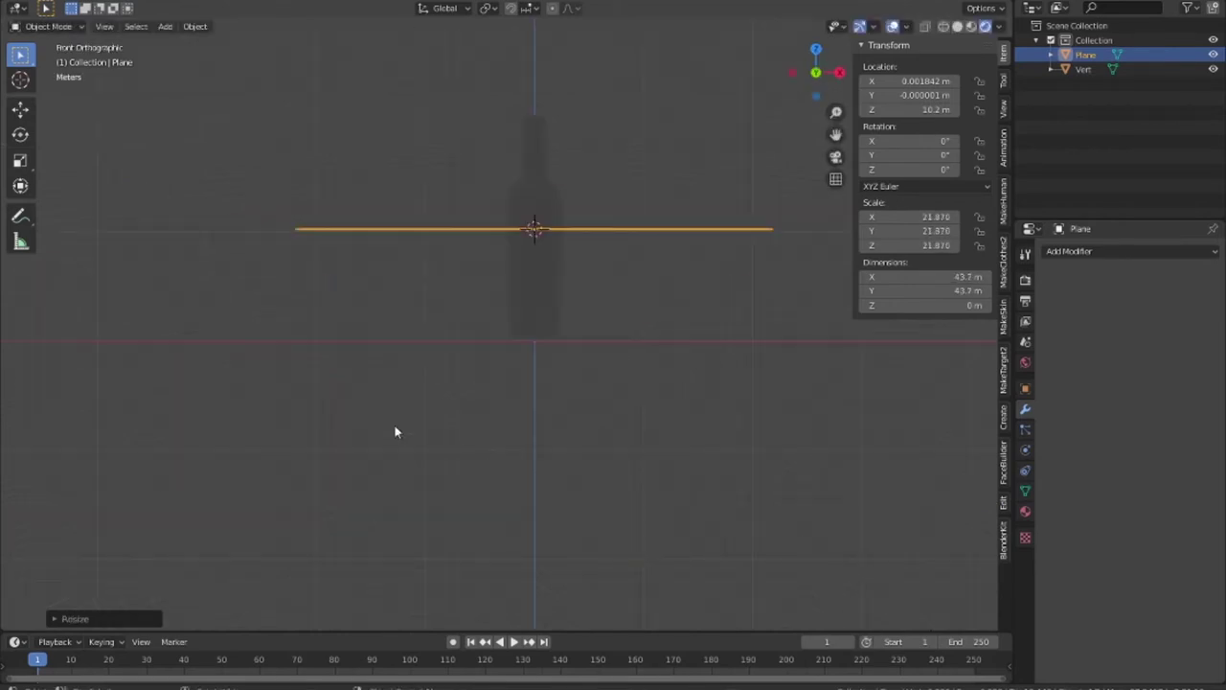
key(g)
key(z)
click(432, 545)
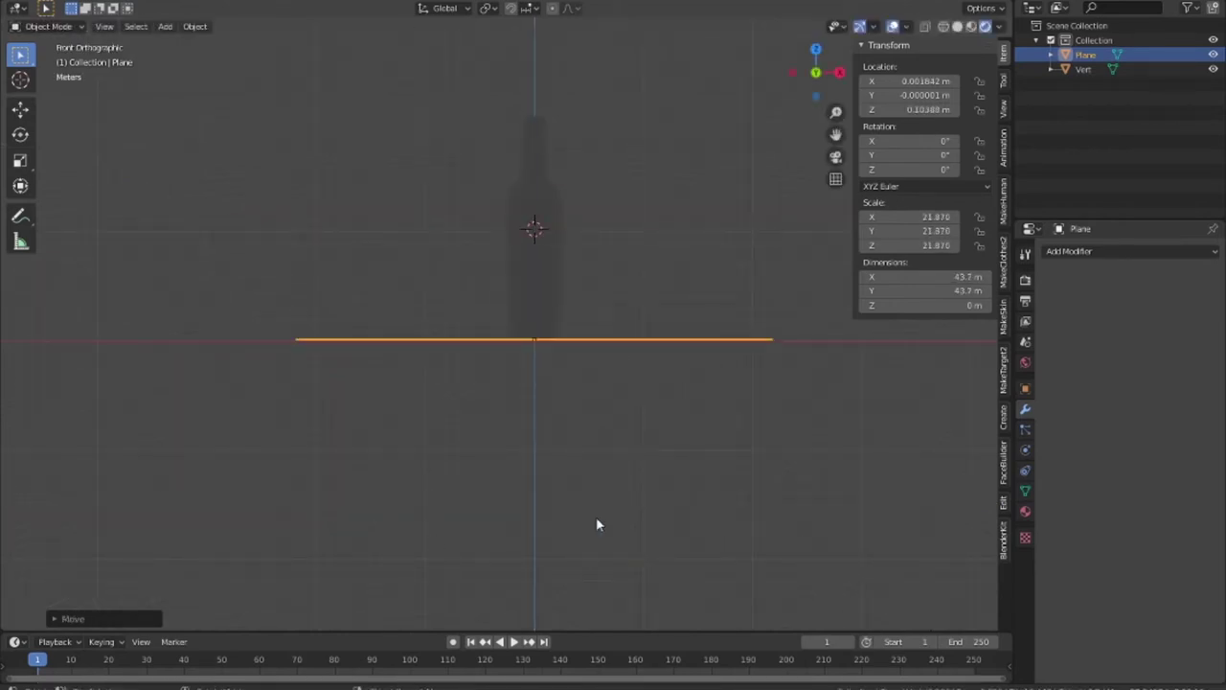
mouse_move(735, 594)
middle_down()
mouse_move(760, 458)
mouse_move(753, 411)
middle_up()
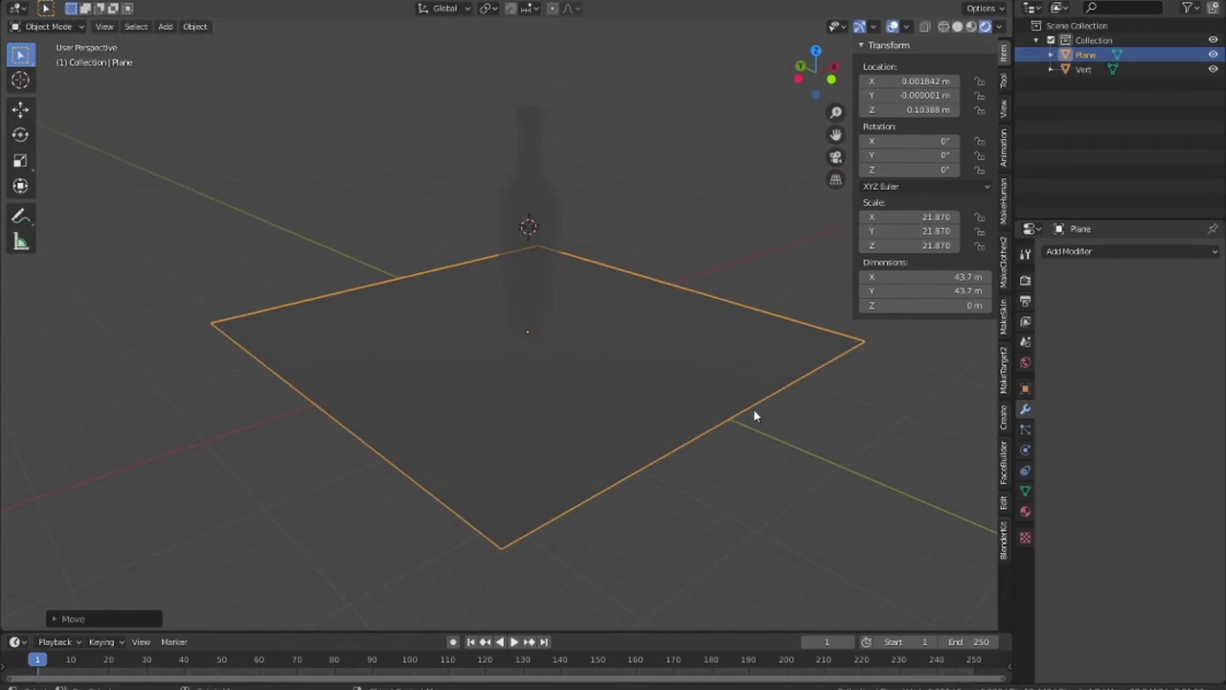
click(798, 479)
middle_drag(800, 479, 750, 436)
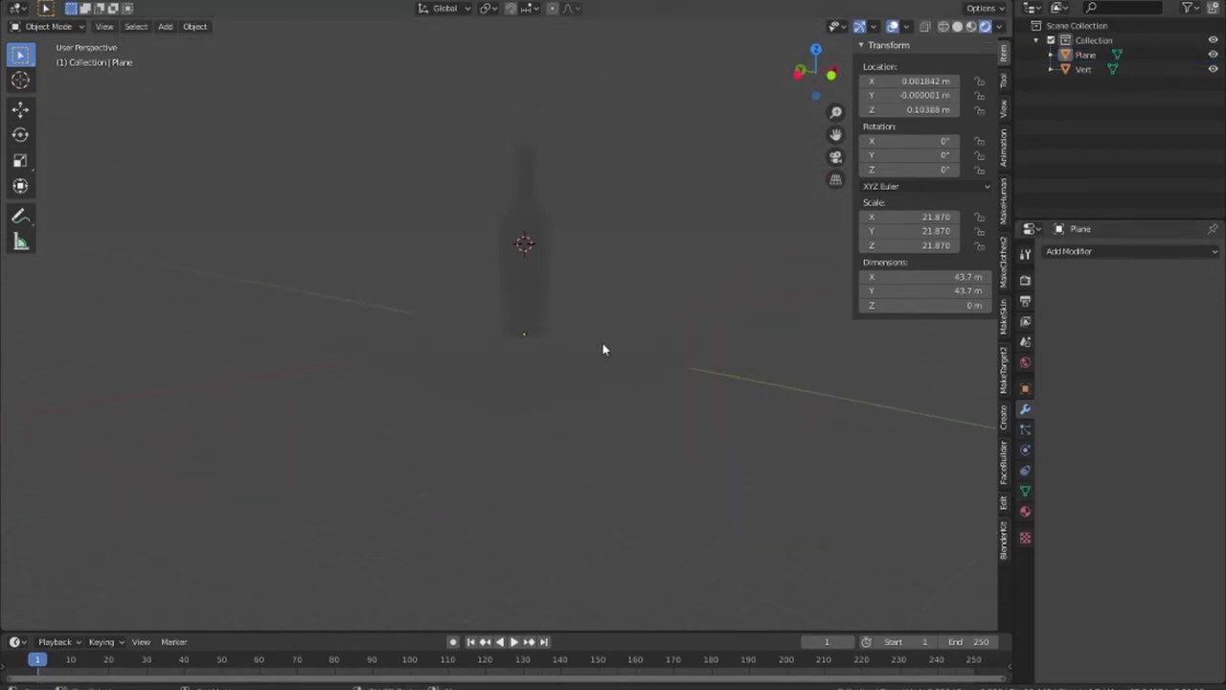
key(shift+a)
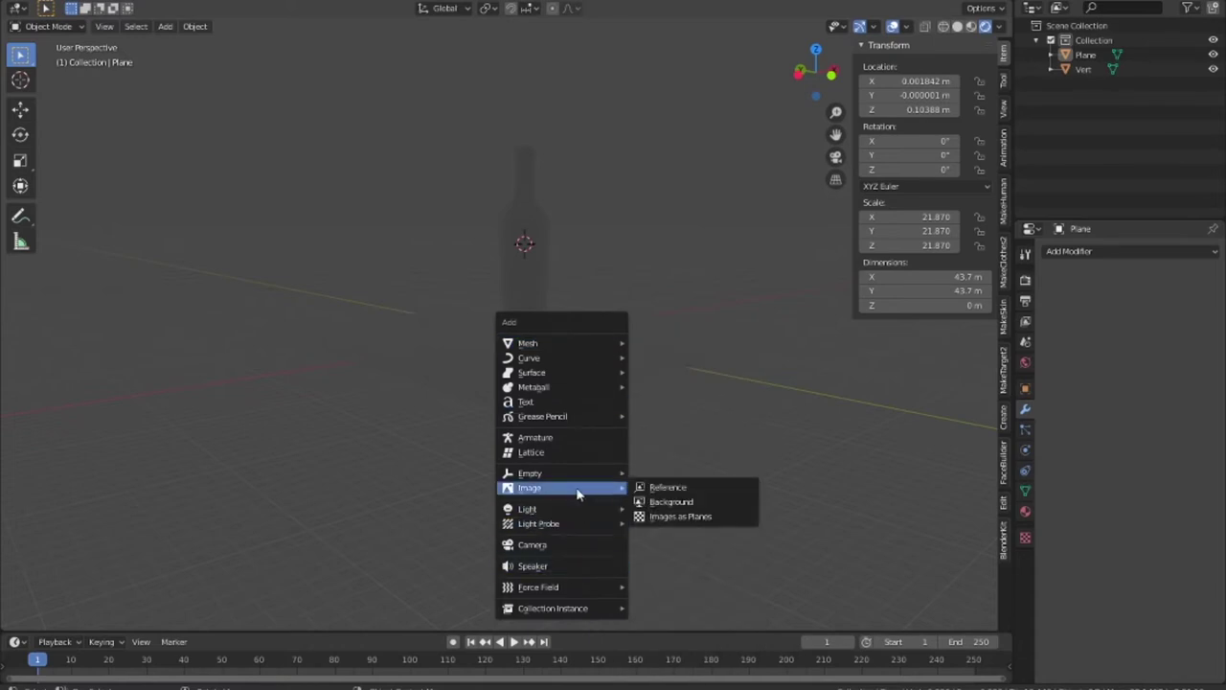
Add an area light and raise it along Z to about 29.3 m above the bottle.
mouse_move(527, 509)
click(688, 558)
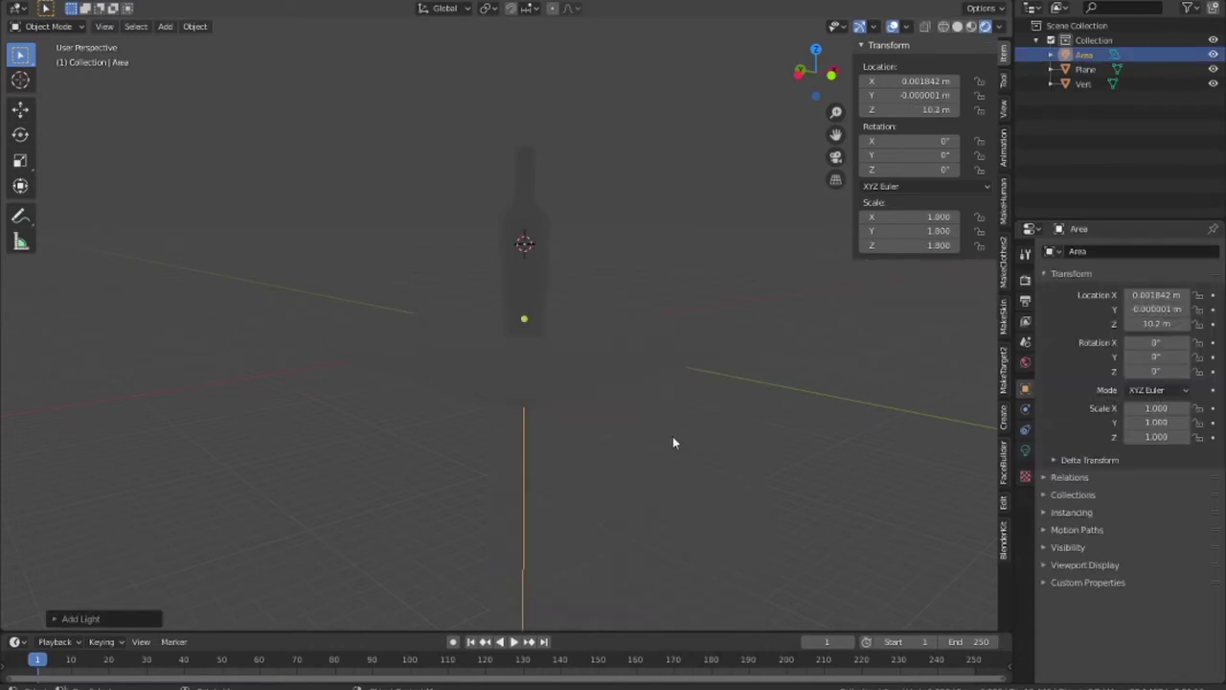
key(g)
key(z)
click(700, 266)
middle_drag(699, 268, 794, 354)
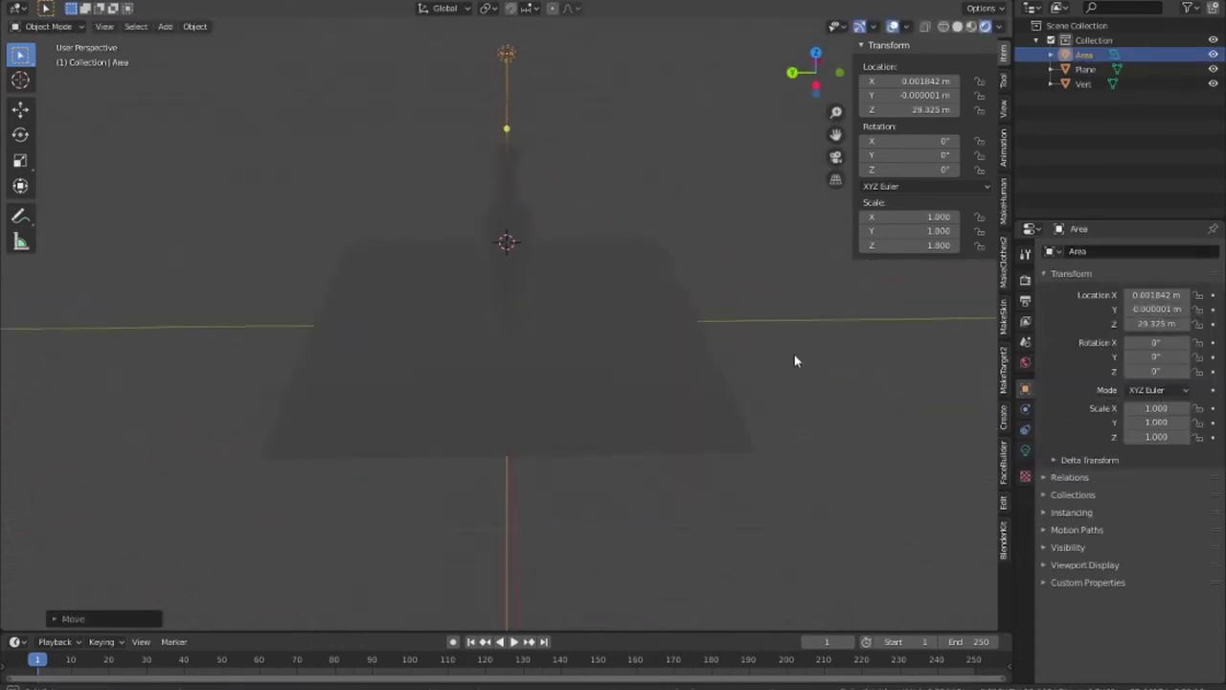
Scale the area light to 7.619 and set its size to 3 m in the light settings.
key(s)
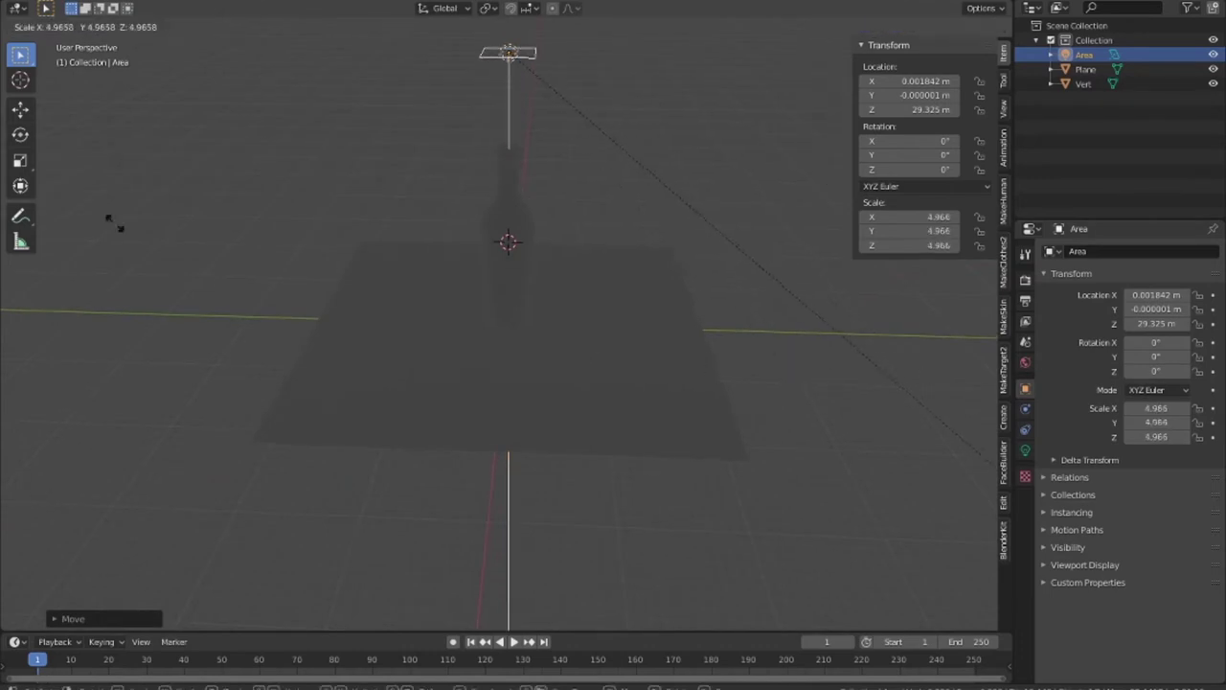
click(824, 485)
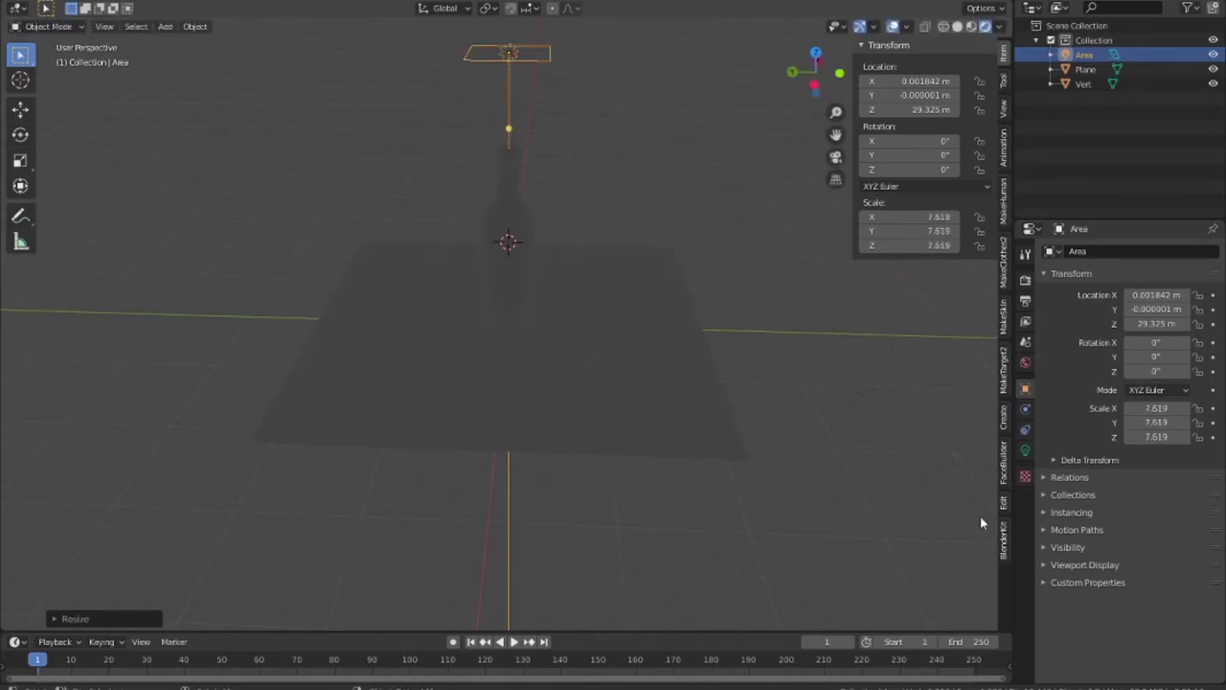
click(1025, 450)
drag(1164, 401, 1200, 546)
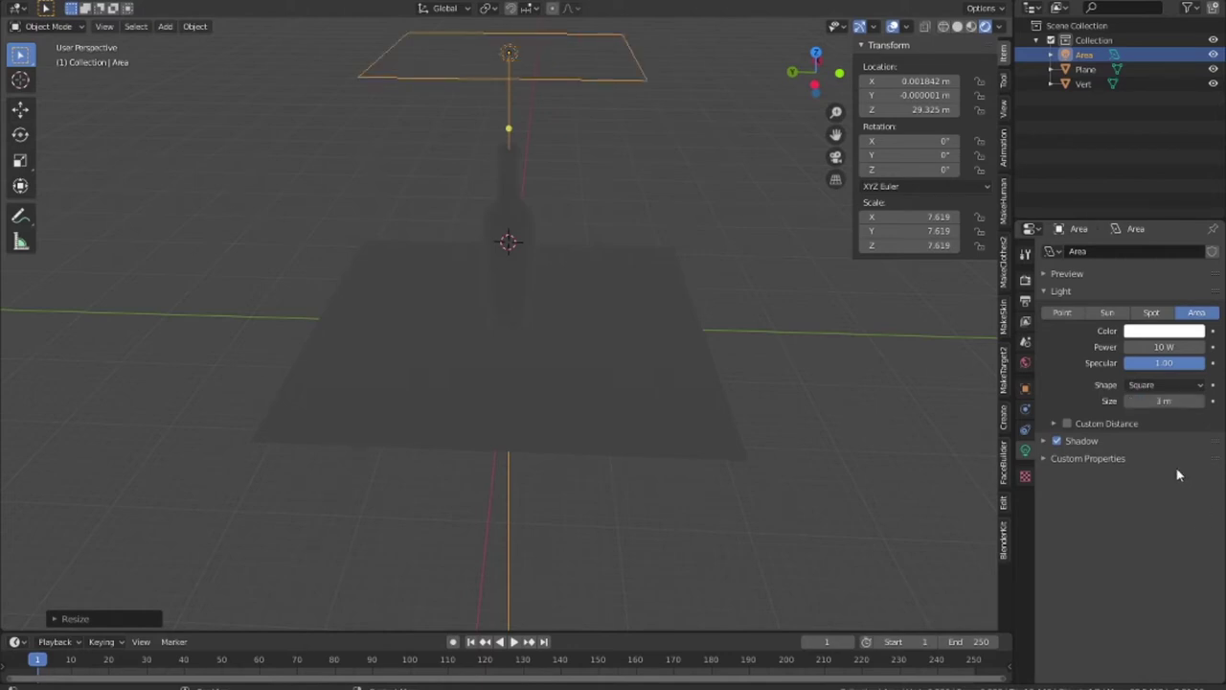
click(1054, 423)
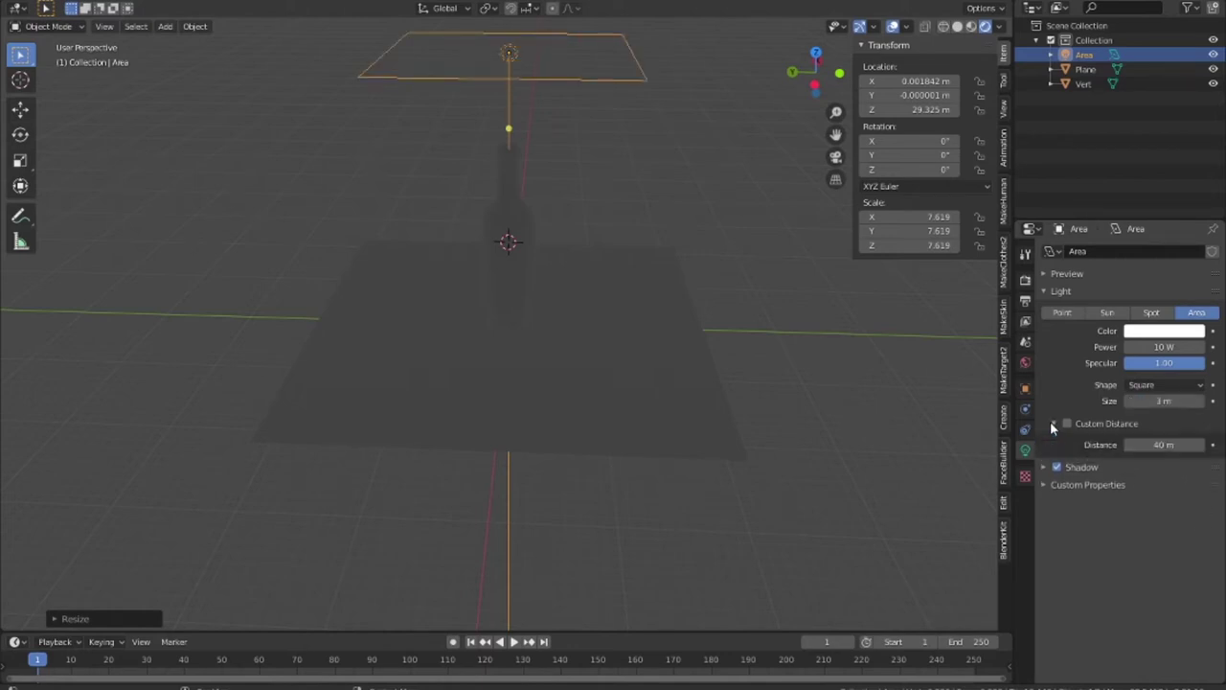
click(1048, 481)
click(1044, 468)
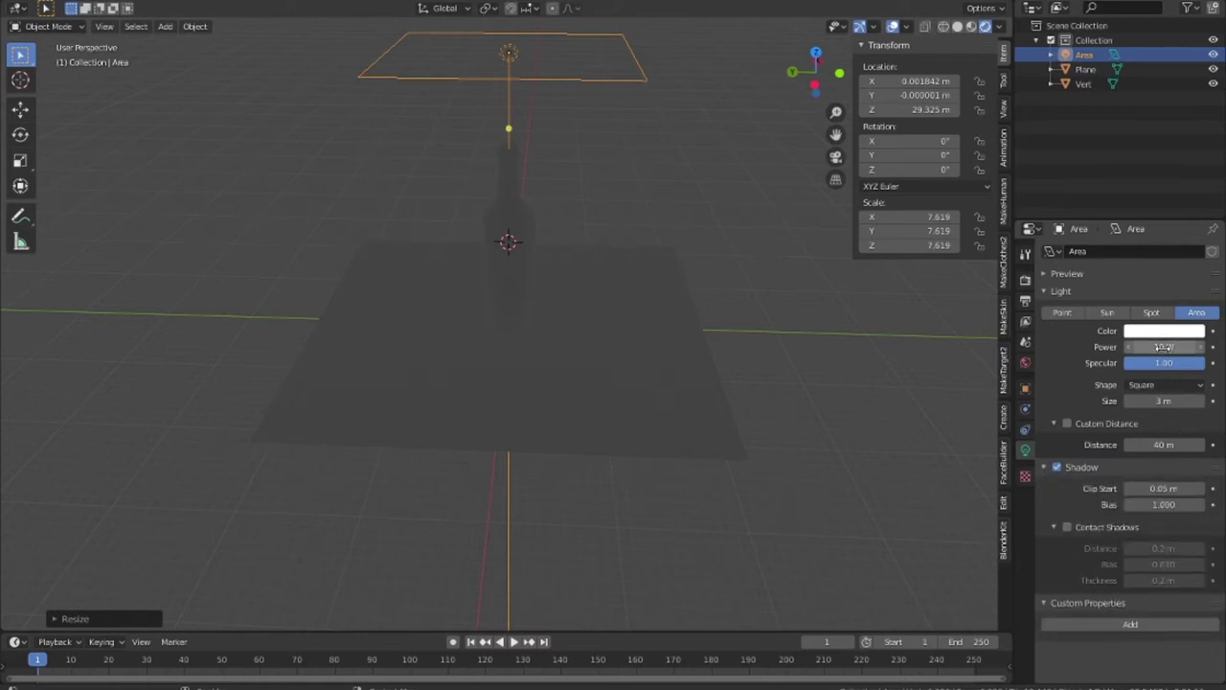
Drag the timeline's top border upward to give the bottom area much more height.
middle_drag(819, 449, 992, 43)
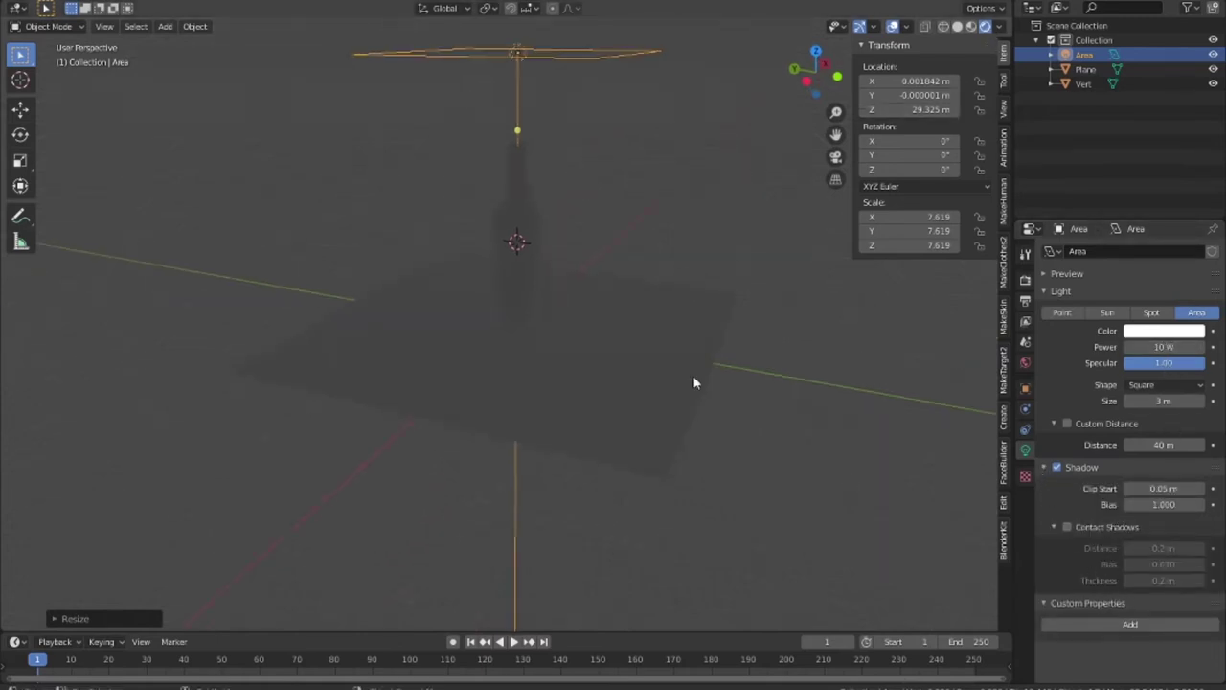
middle_drag(694, 382, 701, 444)
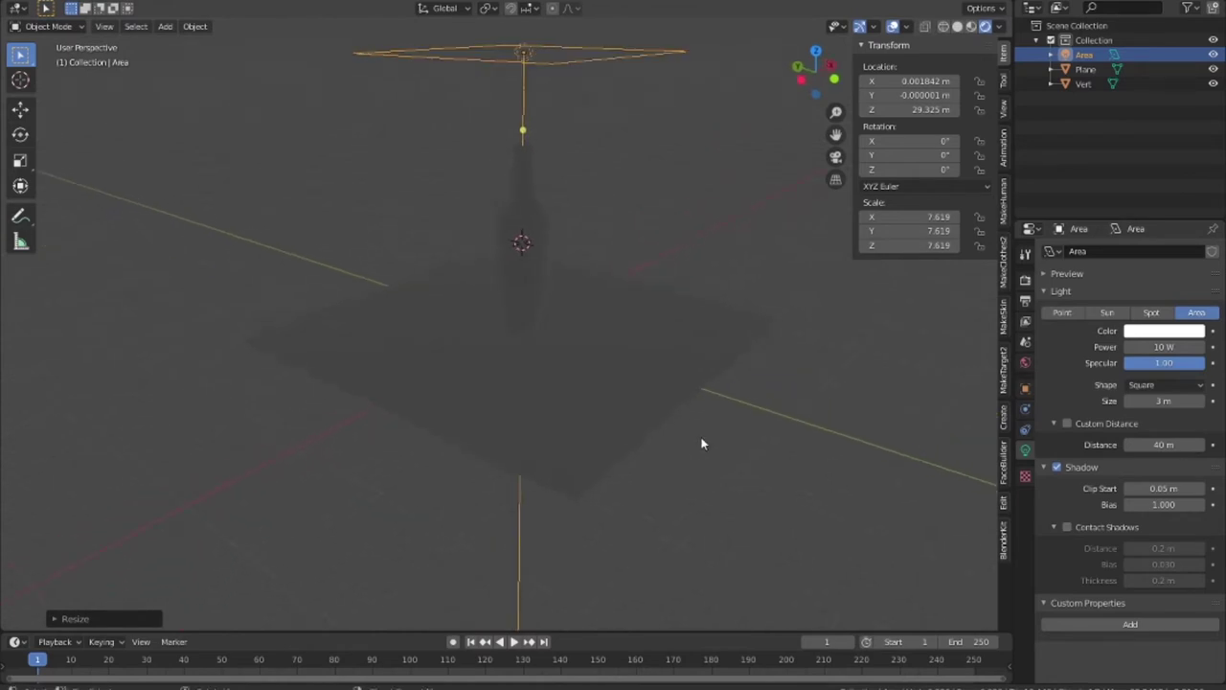
drag(124, 633, 198, 398)
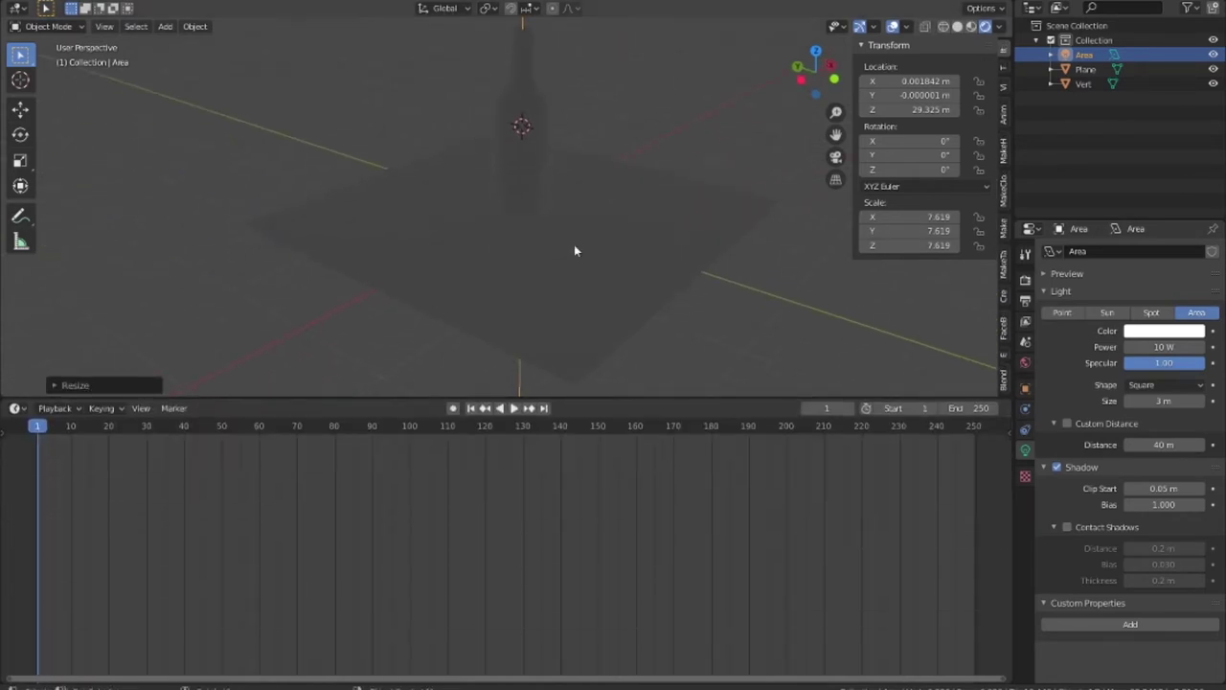
Turn the bottom area into the Shader Editor and create a new material for the bottle.
click(537, 184)
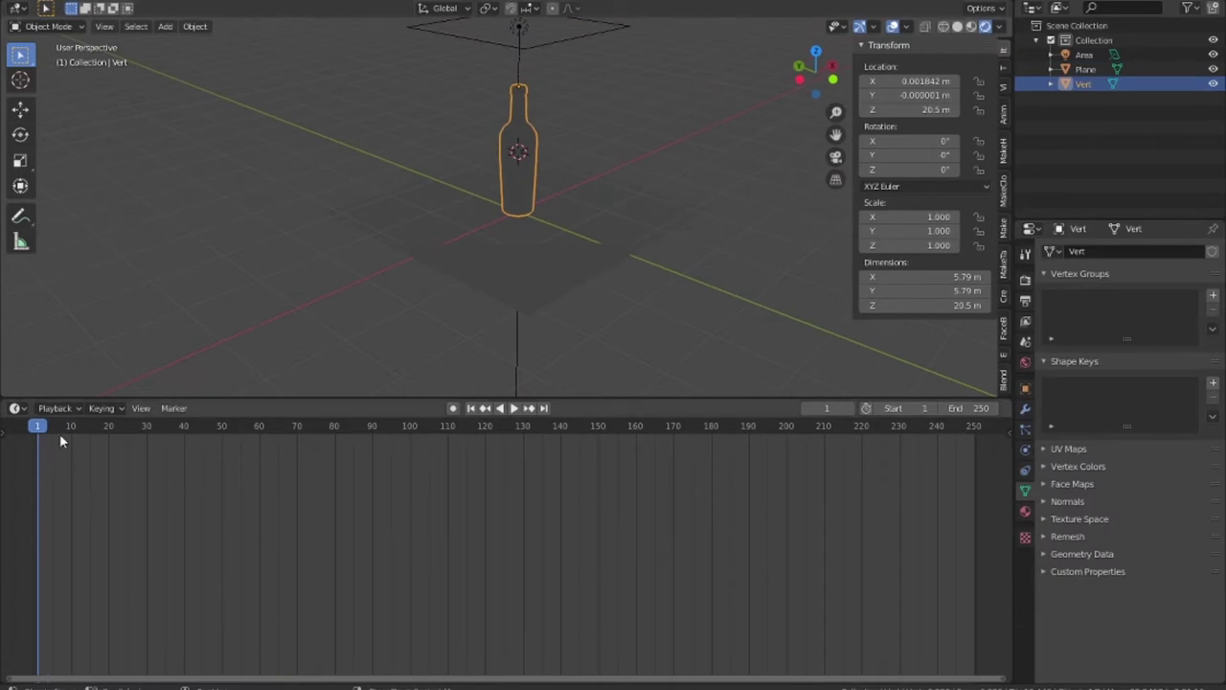
click(24, 411)
click(48, 514)
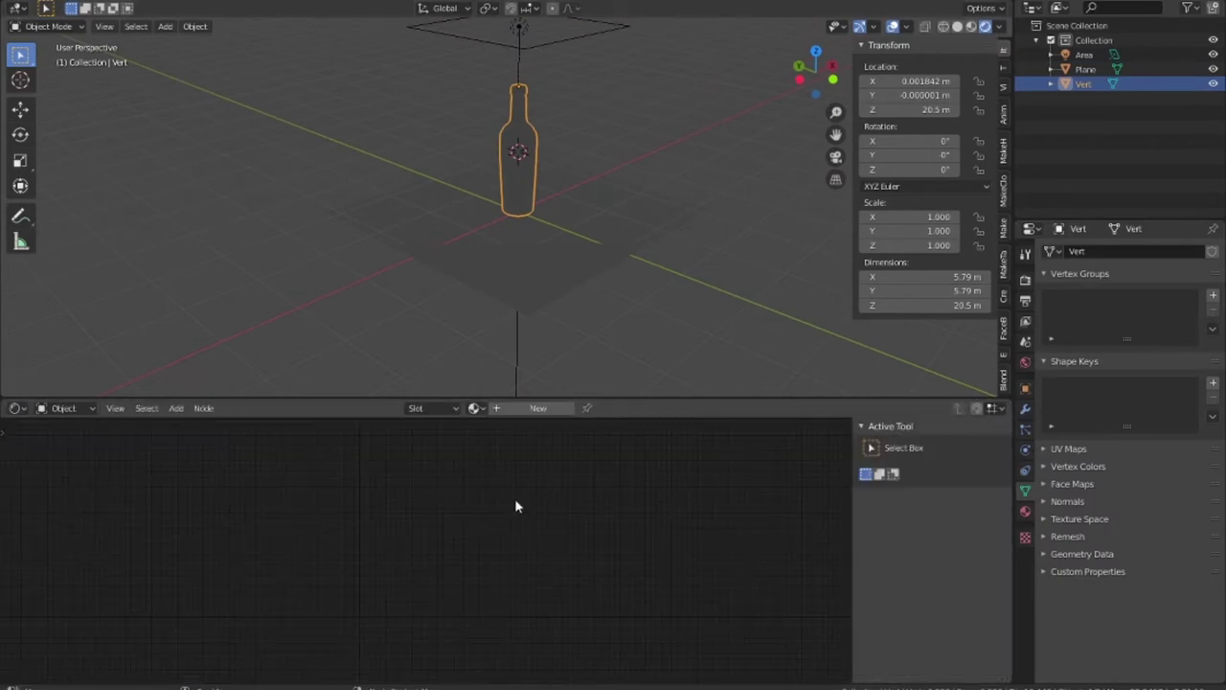
click(522, 408)
key(Home)
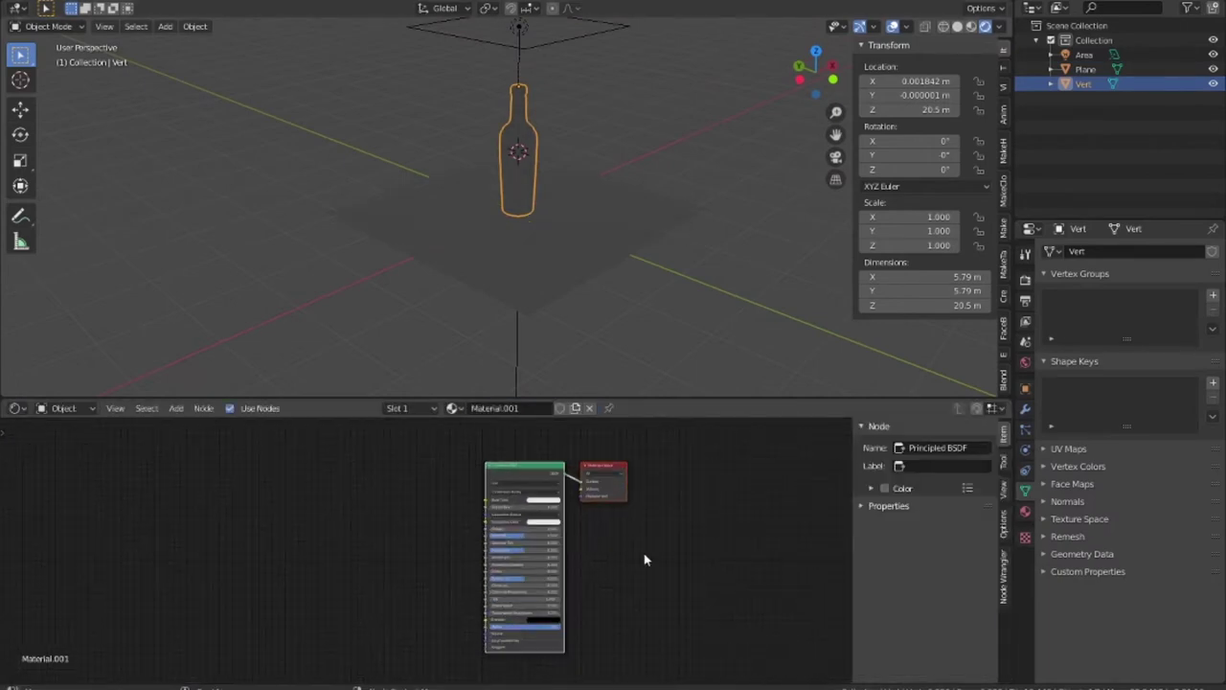
scroll(638, 561, up, 2)
scroll(641, 492, up, 1)
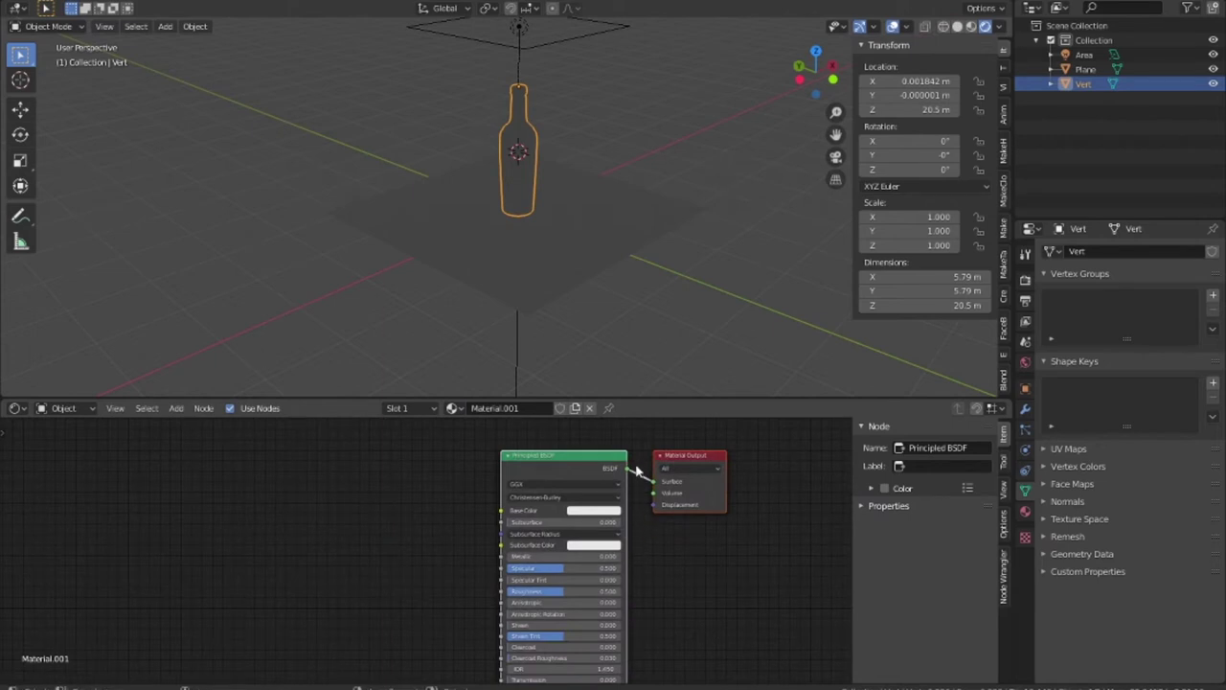
middle_drag(635, 469, 637, 535)
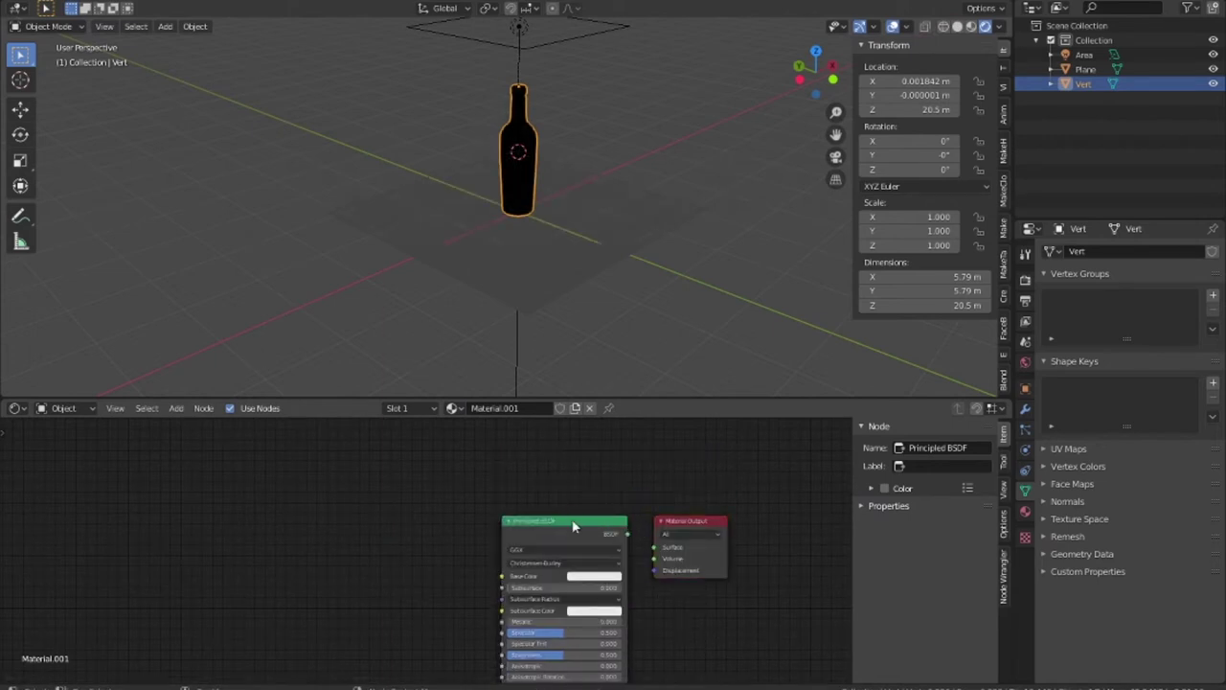
Replace the Principled BSDF with a connected Glass BSDF, then give the floor plane Material.002.
key(x)
key(shift+a)
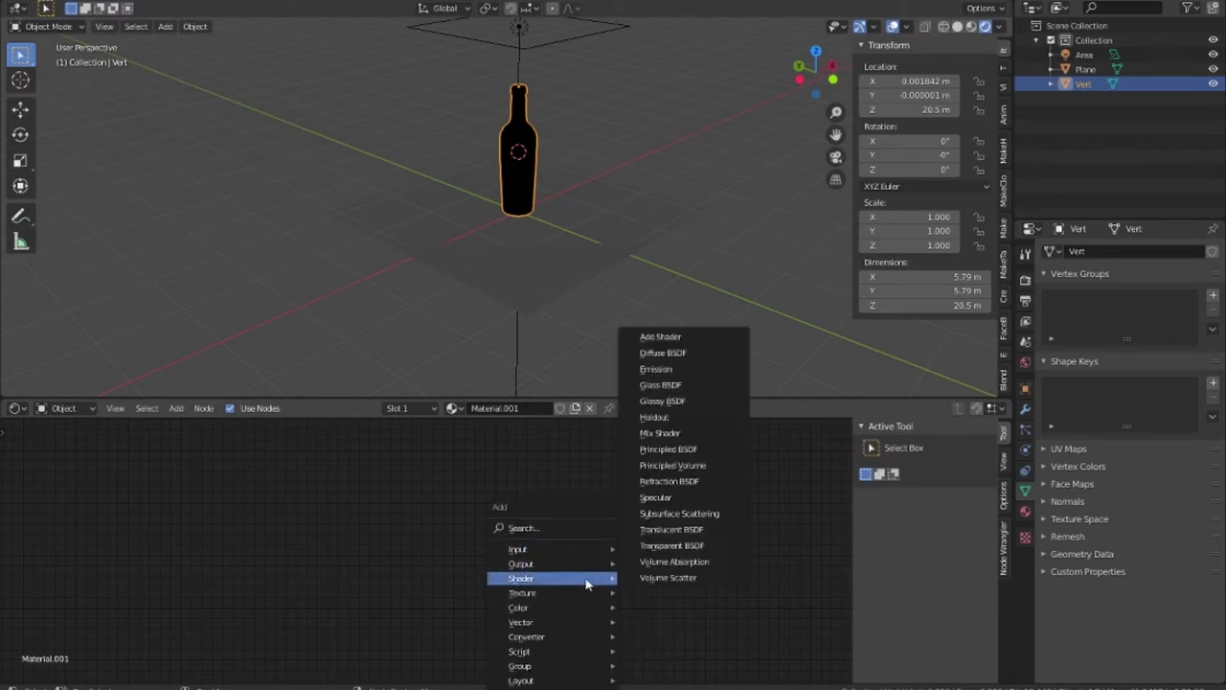
click(704, 386)
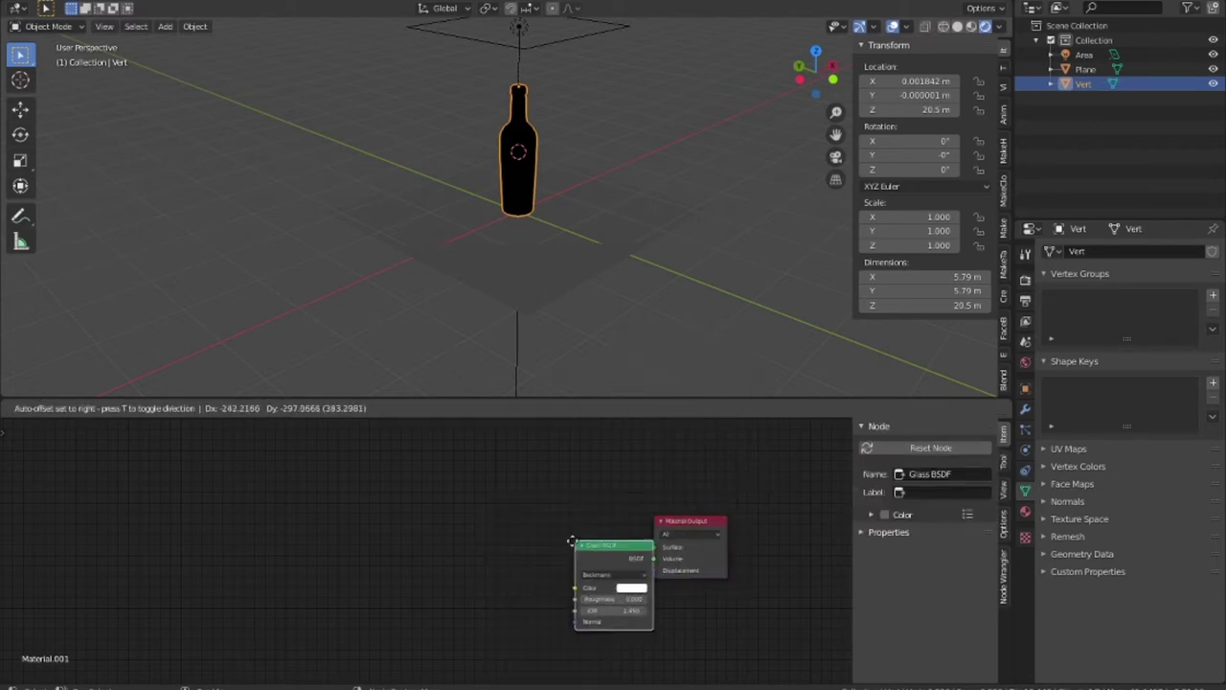
drag(592, 527, 654, 547)
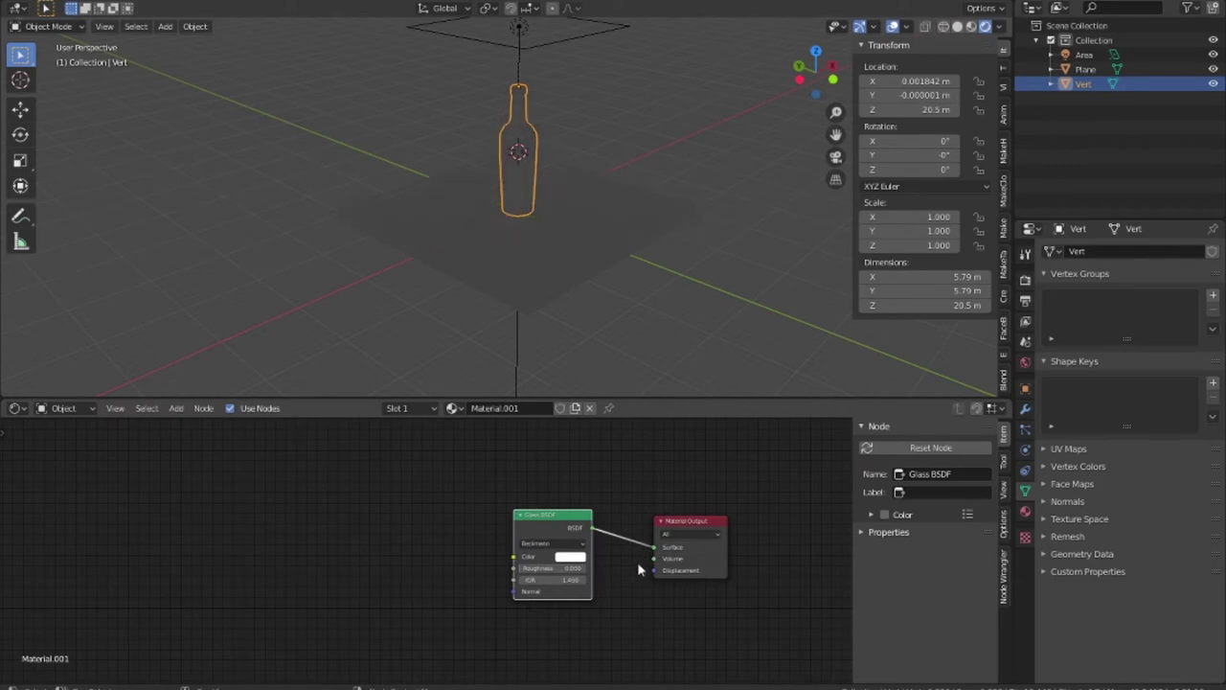
click(606, 260)
click(552, 409)
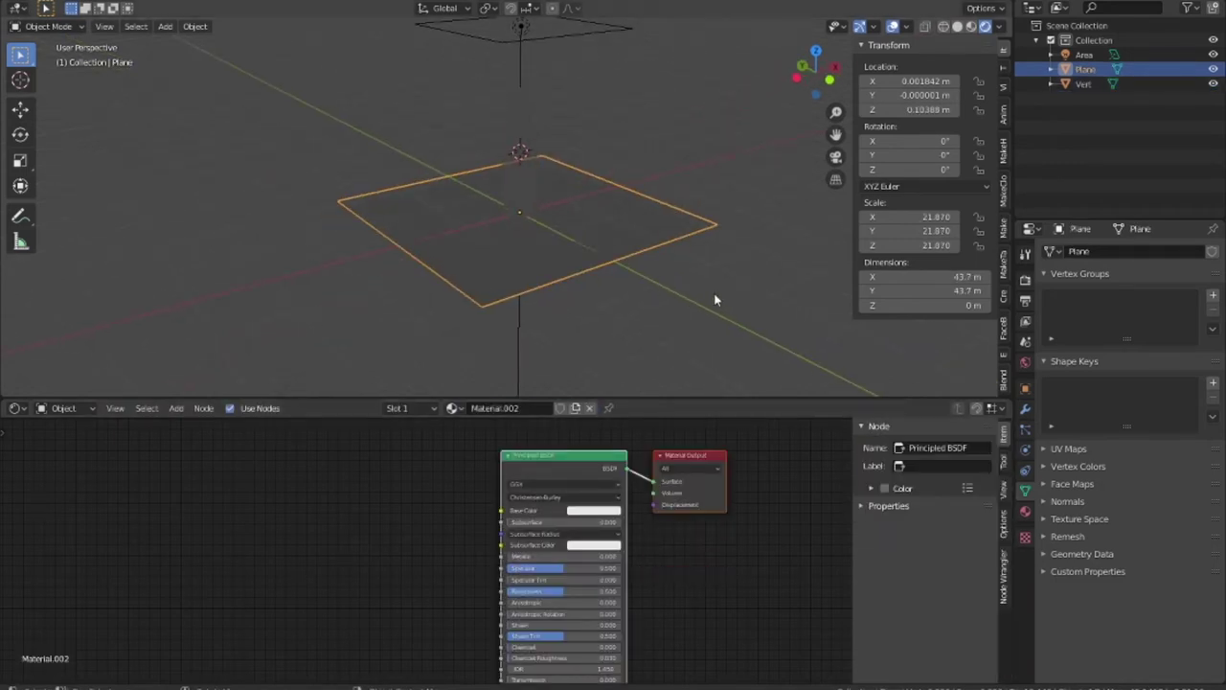
Switch the viewport to Rendered shading and orbit to a lower view of the bottle.
click(1001, 28)
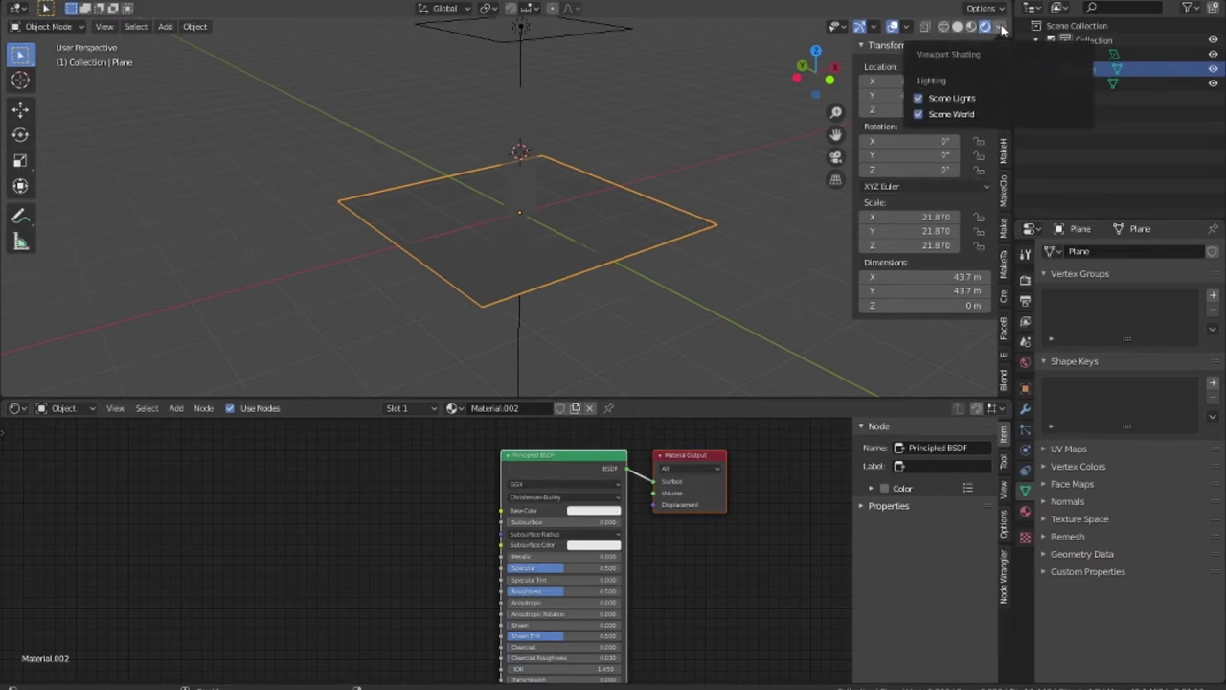
click(971, 27)
scroll(580, 215, up, 3)
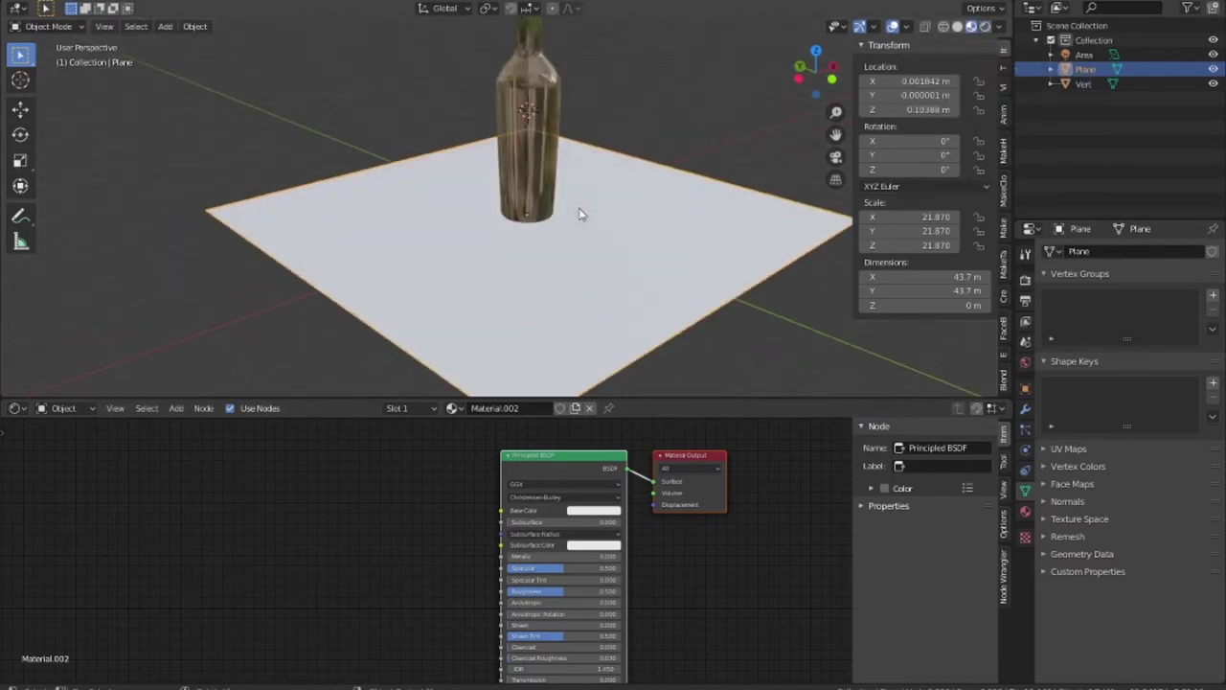
mouse_move(580, 214)
middle_down()
mouse_move(618, 192)
mouse_move(651, 251)
middle_up()
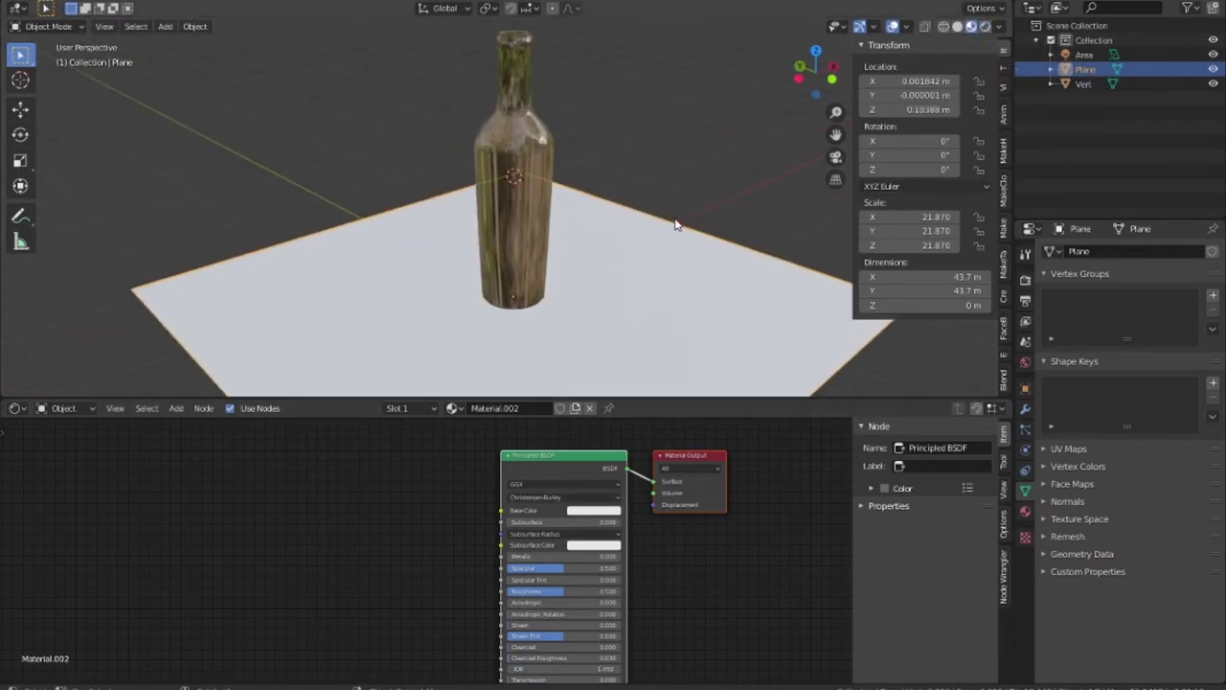
In Edit Mode, extrude the plane's far edge upward into a back wall.
key(Tab)
key(alt+a)
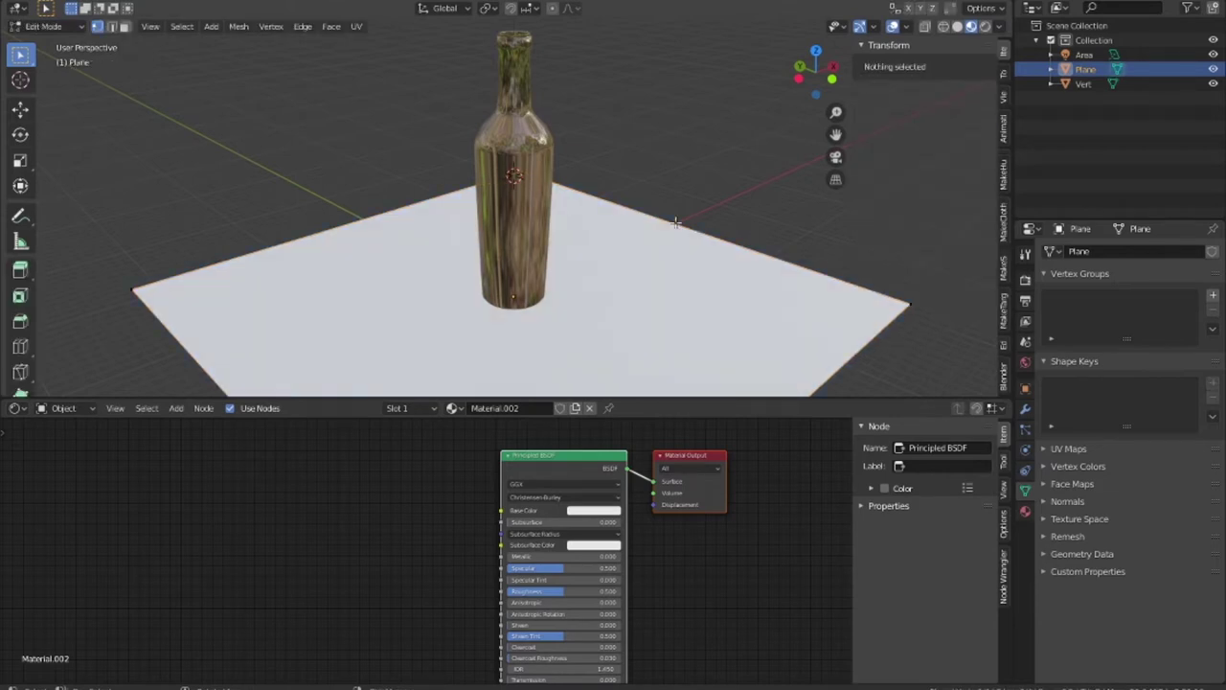
click(113, 27)
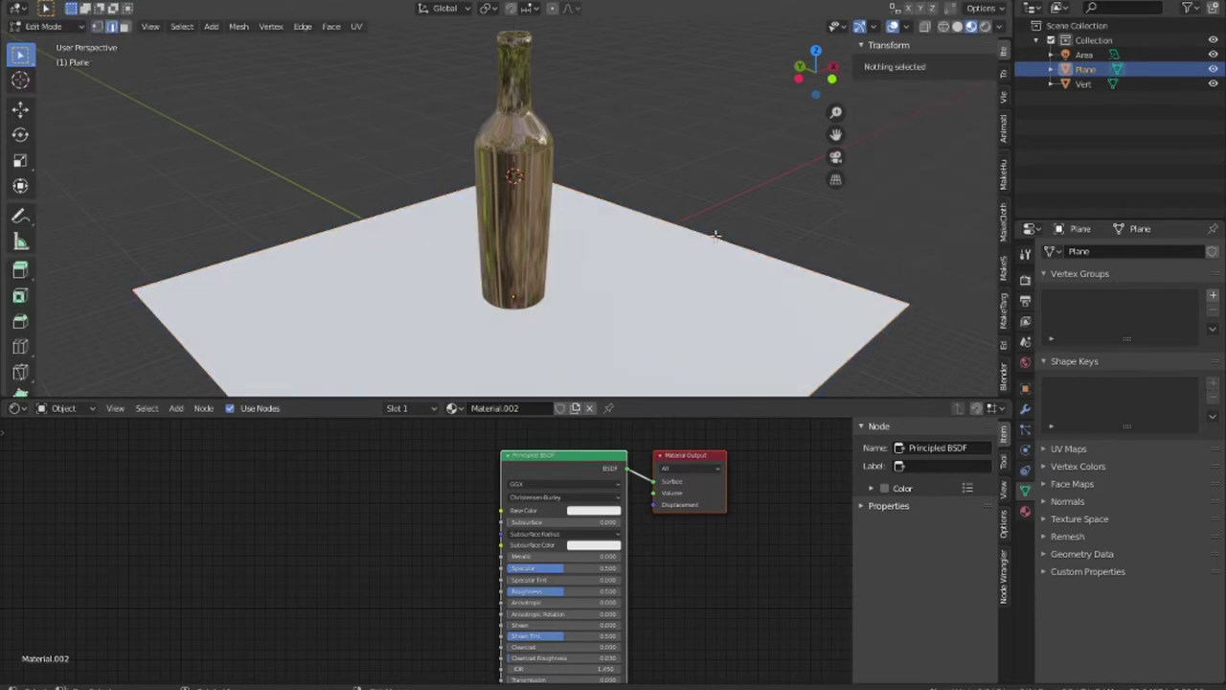
click(718, 248)
key(e)
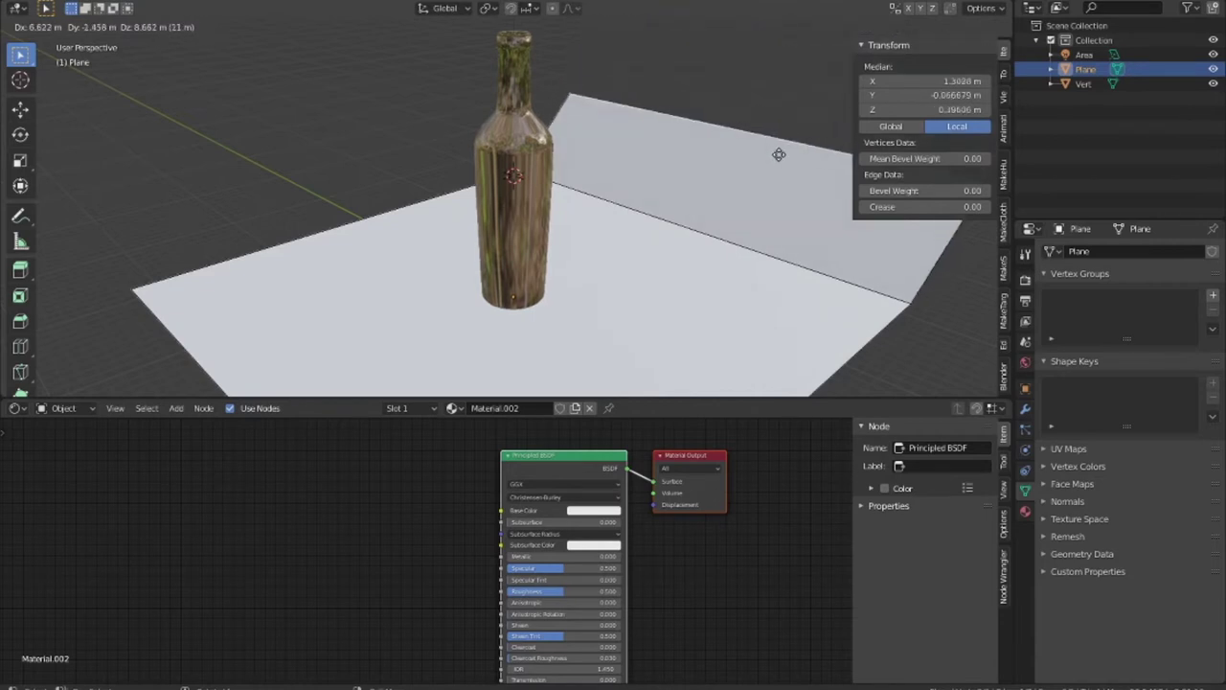
click(813, 49)
Round the corner edge between floor and wall into a smooth curve, then return to Object Mode.
click(725, 251)
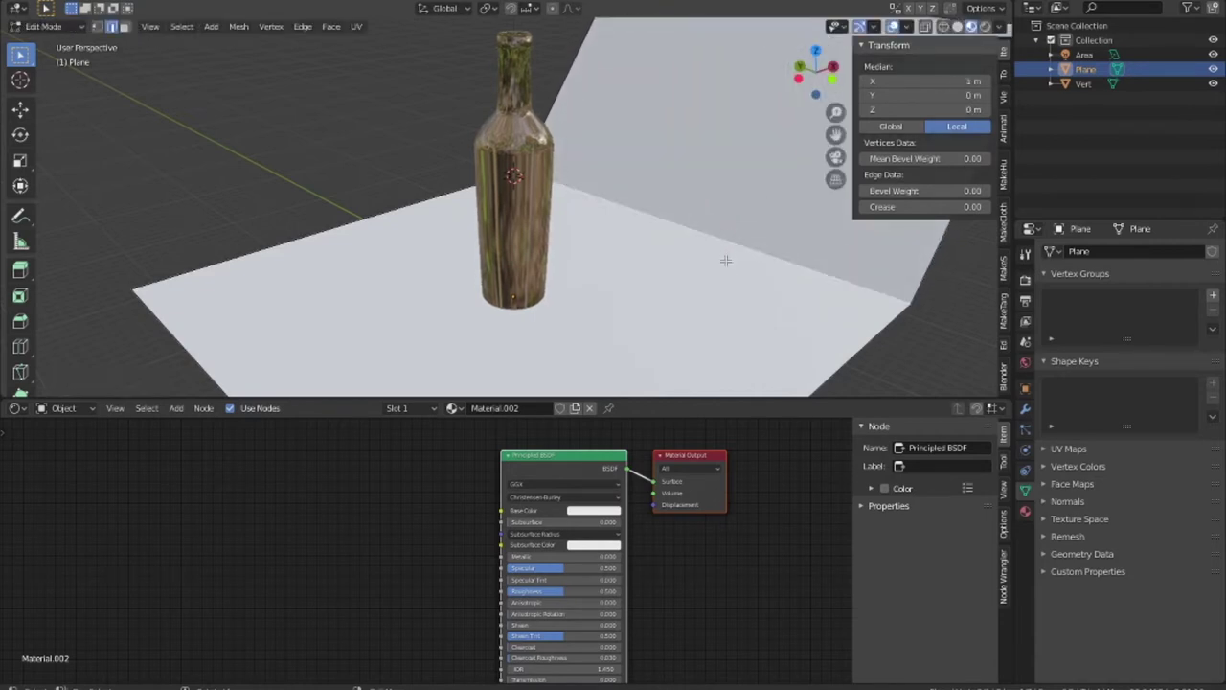
key(s)
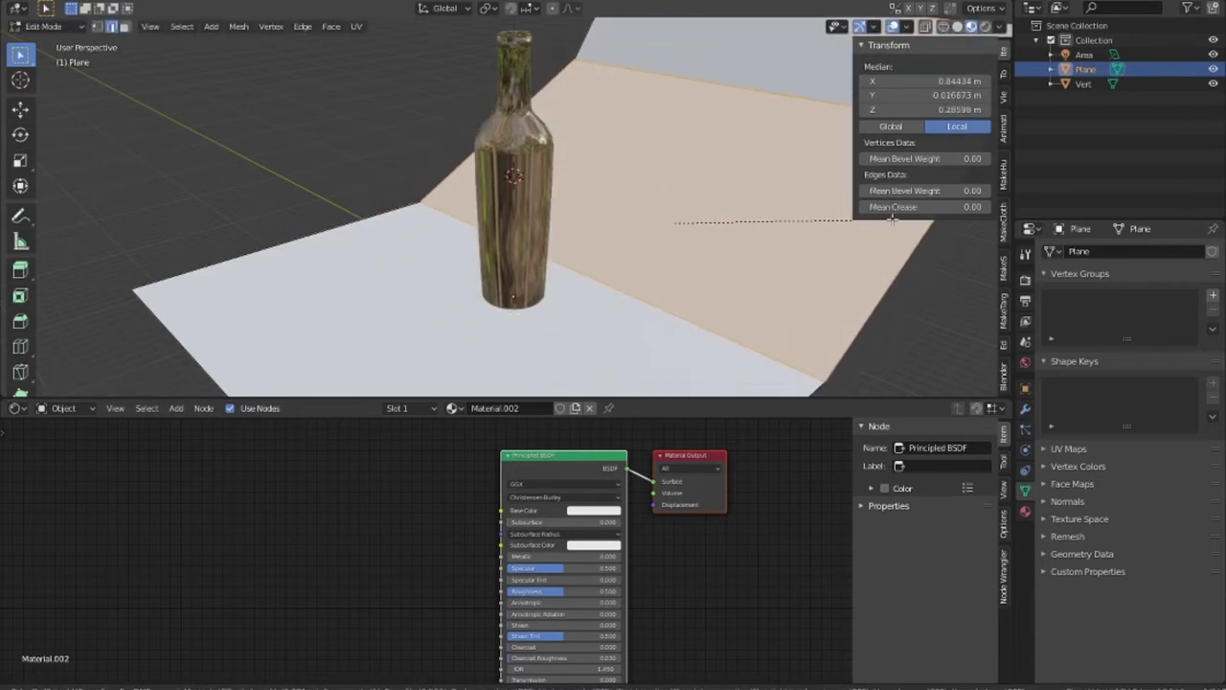
scroll(843, 278, up, 4)
scroll(900, 234, up, 5)
scroll(897, 236, up, 4)
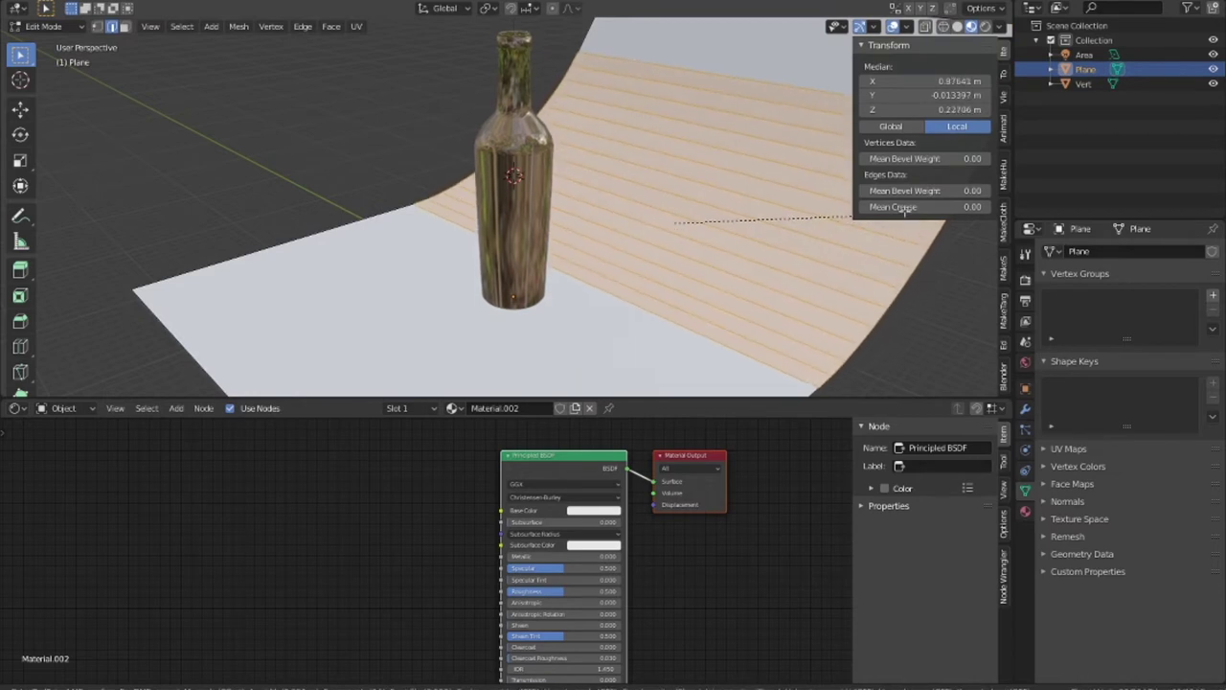
click(896, 238)
mouse_move(895, 238)
middle_down()
mouse_move(758, 307)
mouse_move(713, 288)
middle_up()
key(Tab)
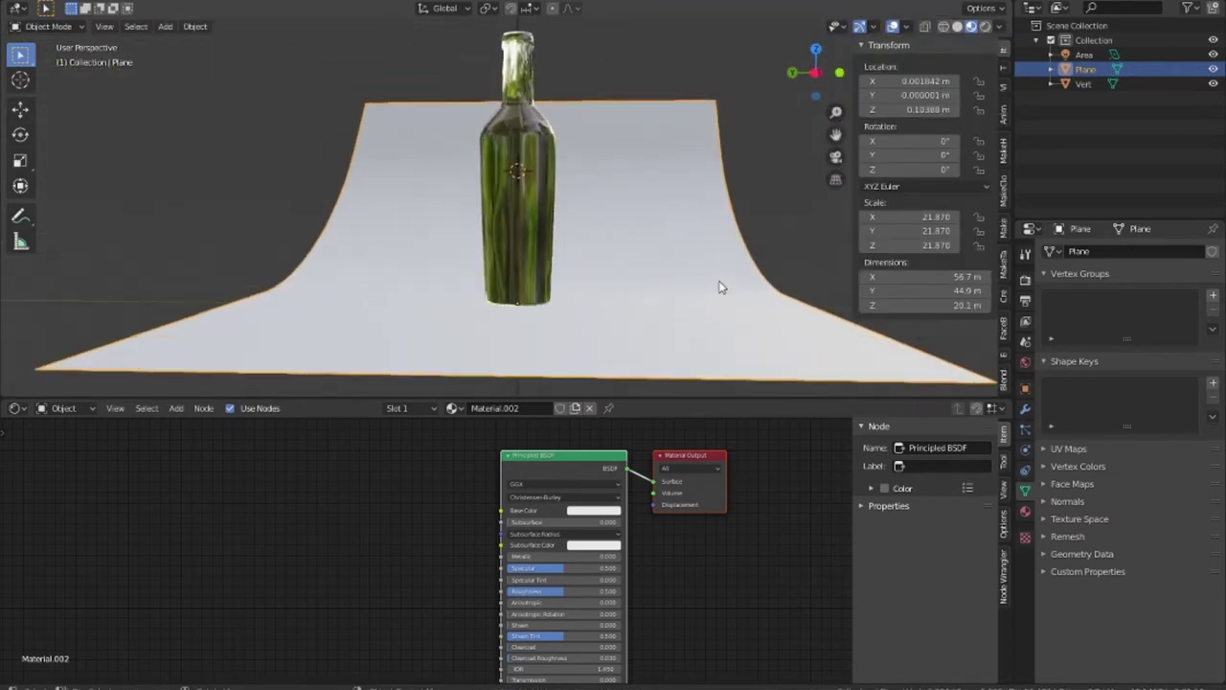
Try Material.001 on the plane, then undo that material change.
scroll(716, 284, up, 2)
click(450, 408)
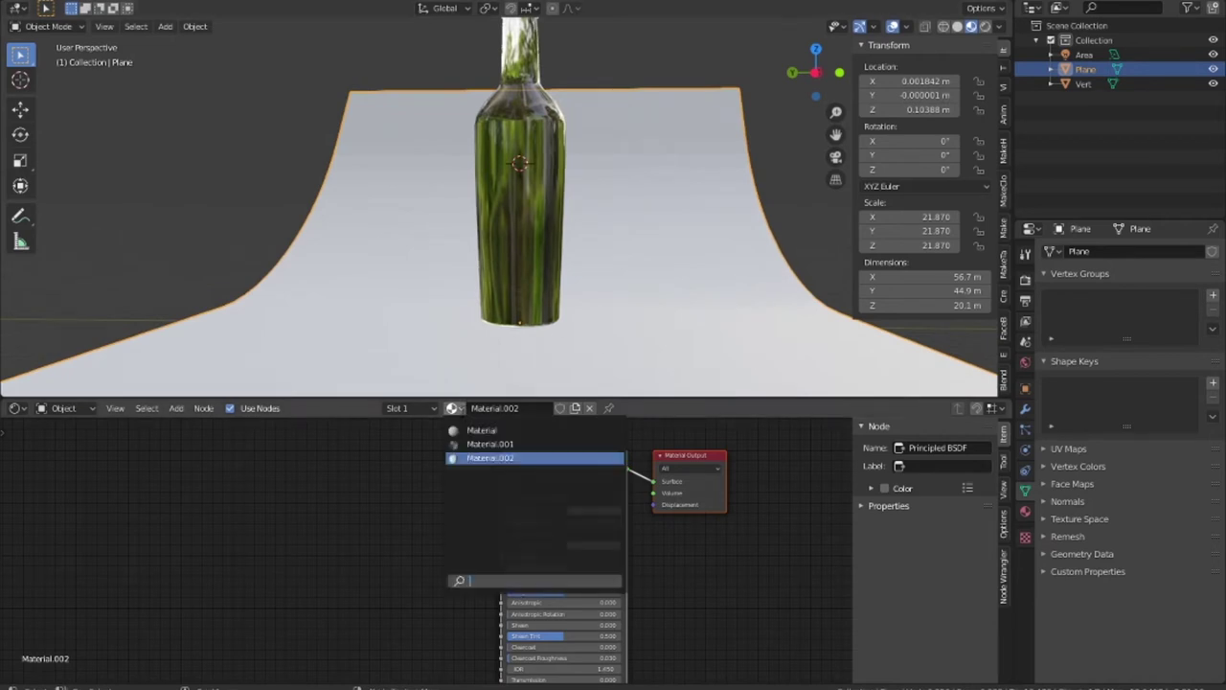
click(479, 443)
key(ctrl+z)
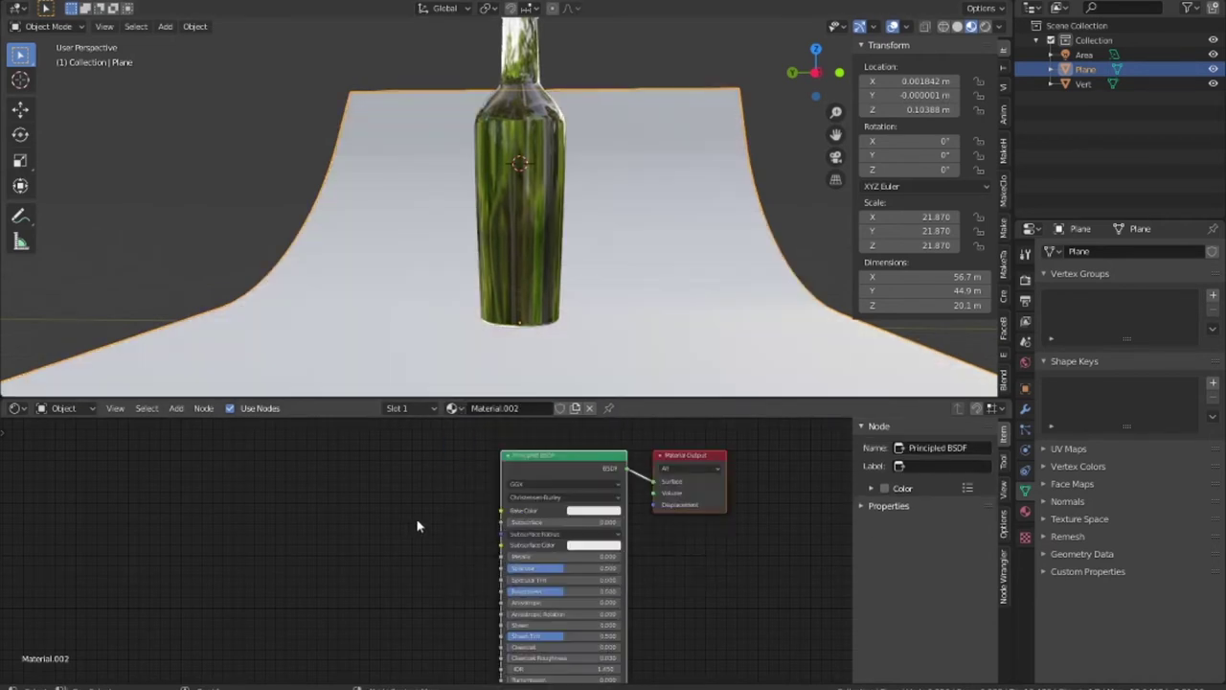
Select the wine bottle and light the rendered preview with the Scene World.
click(575, 297)
scroll(640, 629, up, 1)
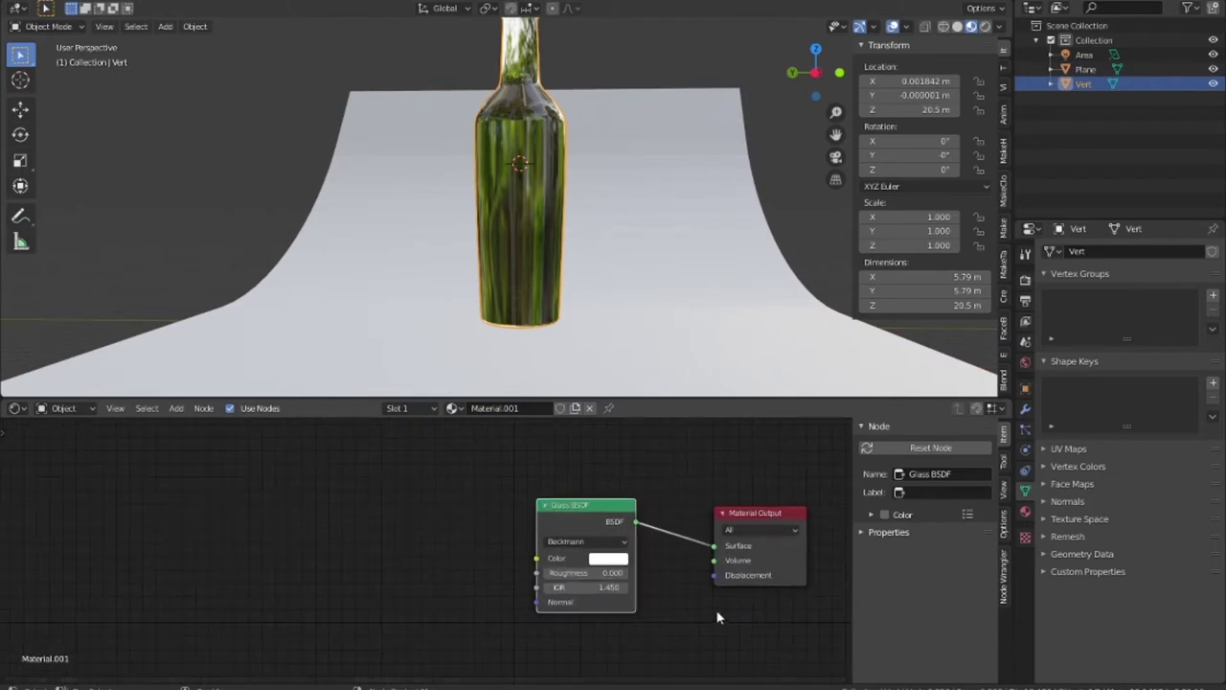
scroll(657, 342, down, 2)
scroll(659, 325, up, 2)
scroll(660, 325, down, 5)
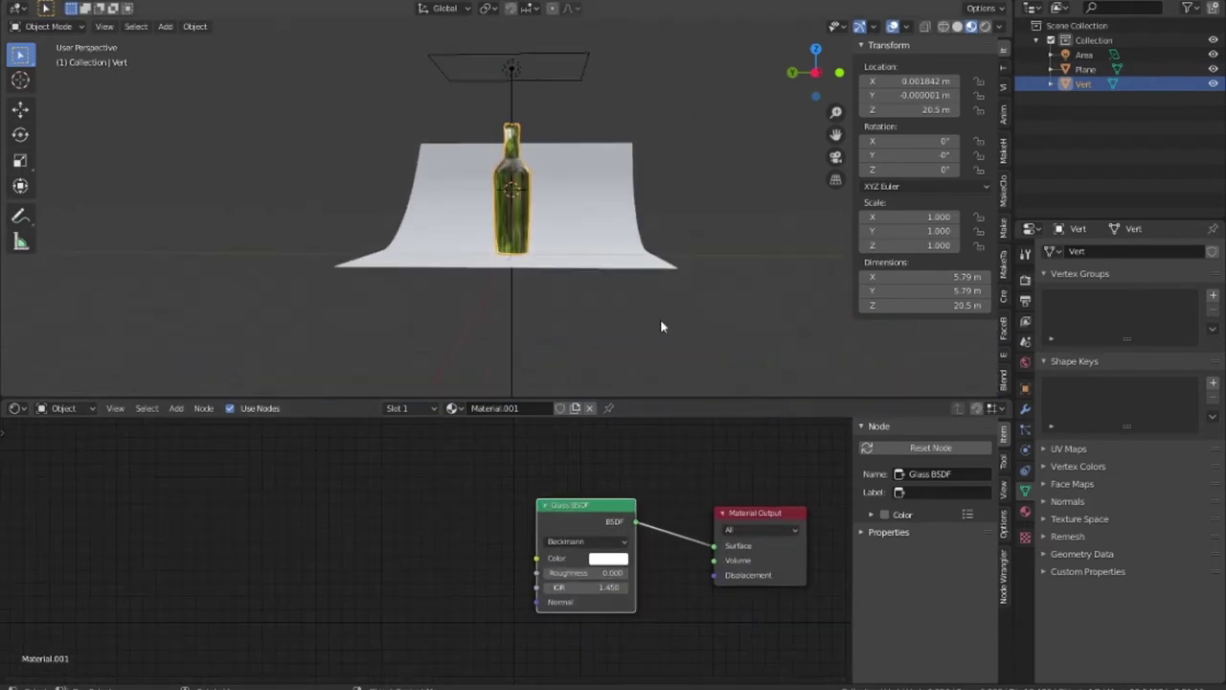
mouse_move(660, 325)
middle_down()
mouse_move(569, 351)
mouse_move(588, 347)
middle_up()
click(999, 26)
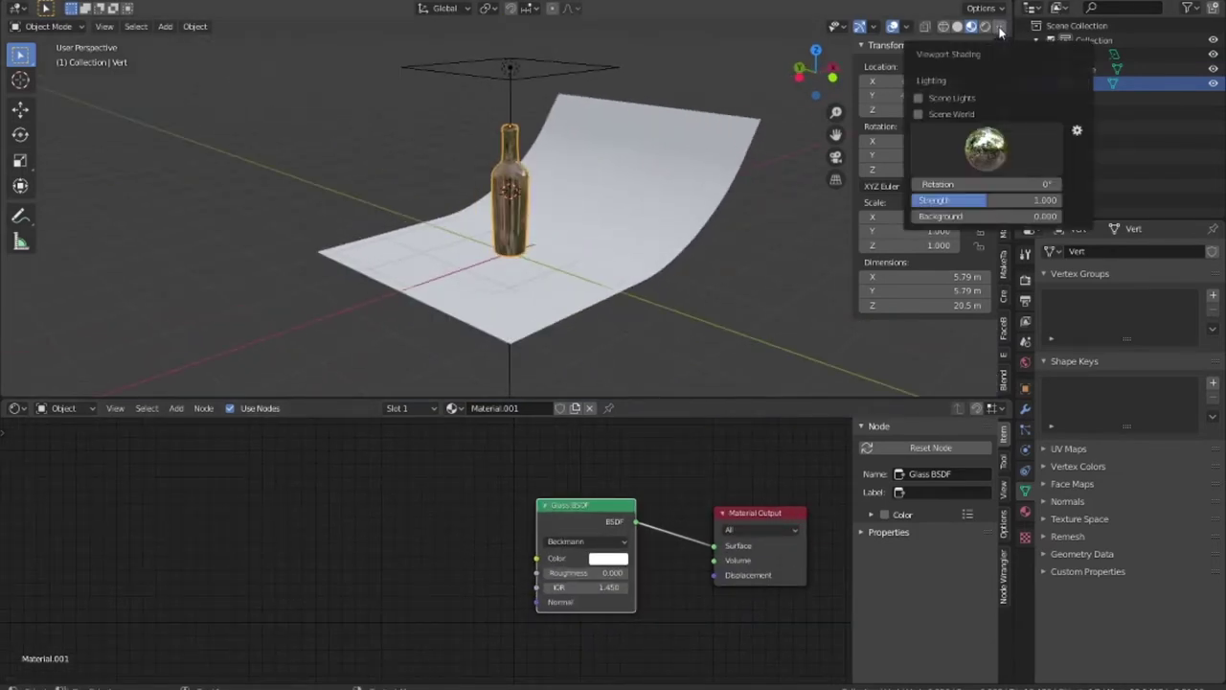
click(950, 115)
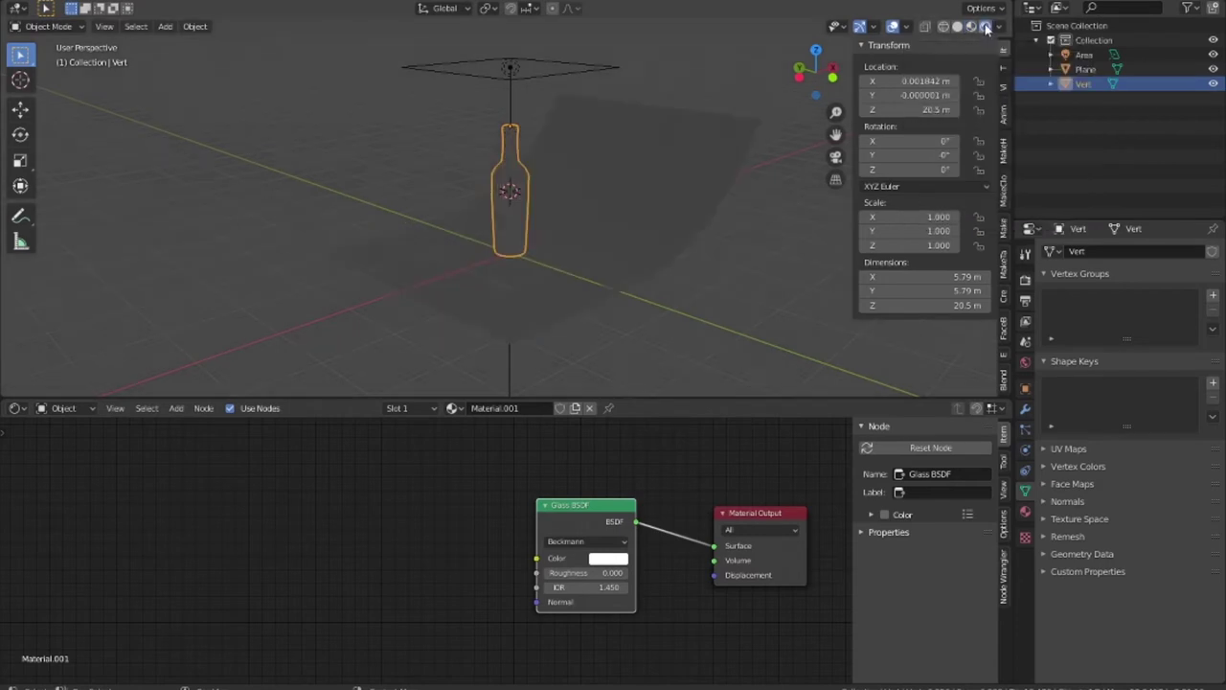
Switch to top view and place the 3D cursor on the X axis beside the bottle.
middle_drag(776, 243, 794, 274)
scroll(626, 293, up, 3)
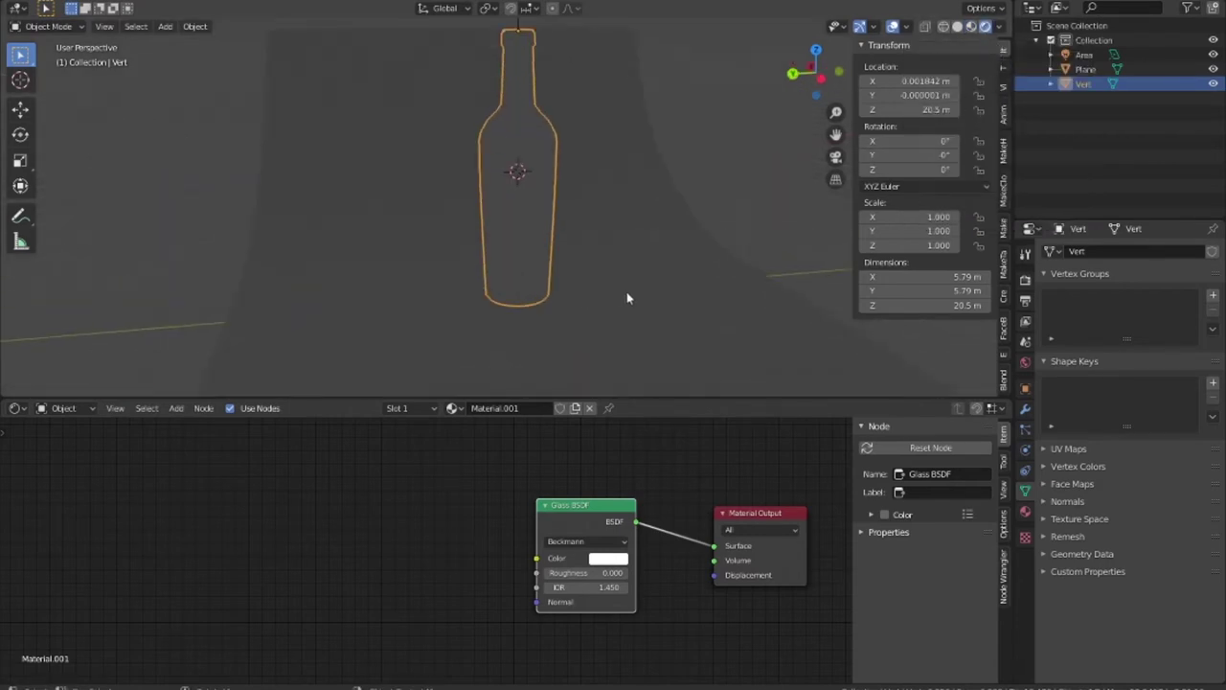
mouse_move(627, 293)
middle_down()
mouse_move(698, 268)
mouse_move(728, 276)
mouse_move(591, 259)
mouse_move(558, 271)
middle_up()
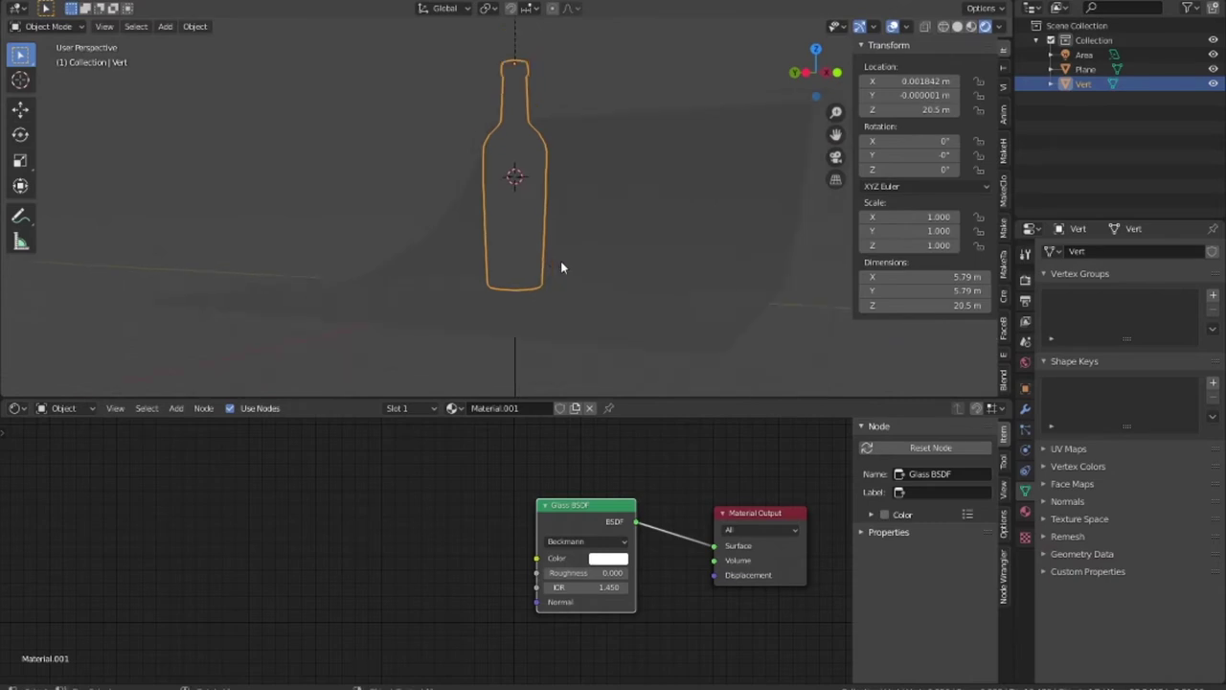
scroll(560, 260, down, 3)
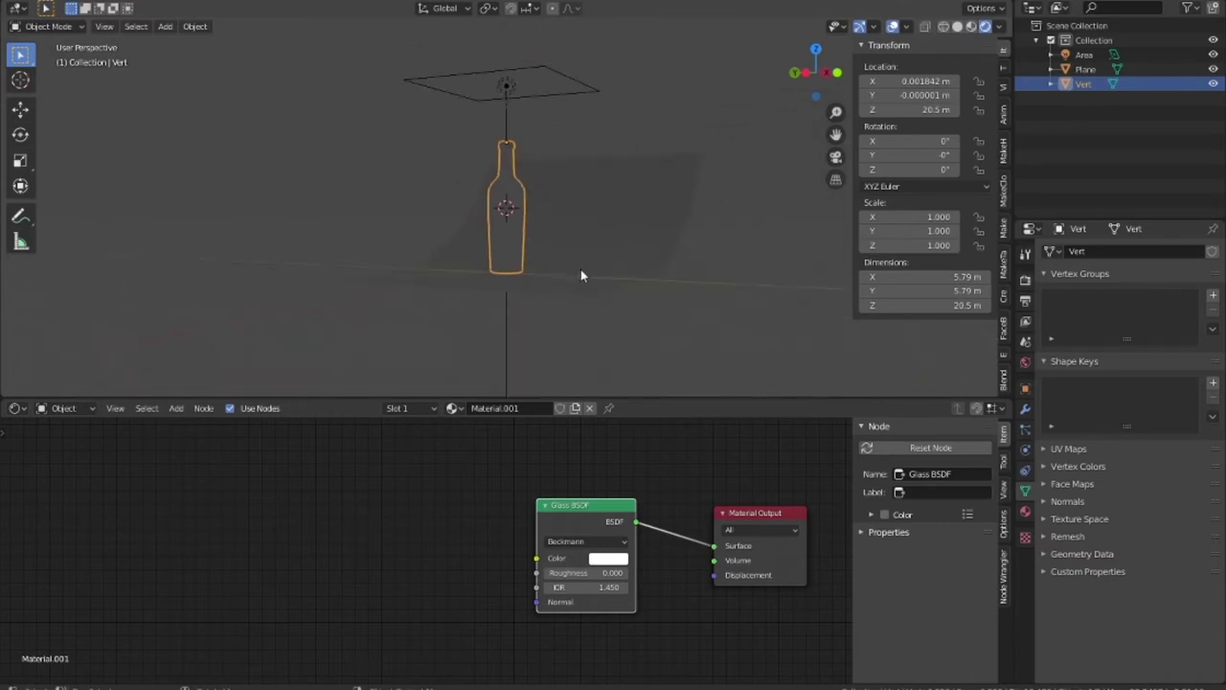
key(KP_7)
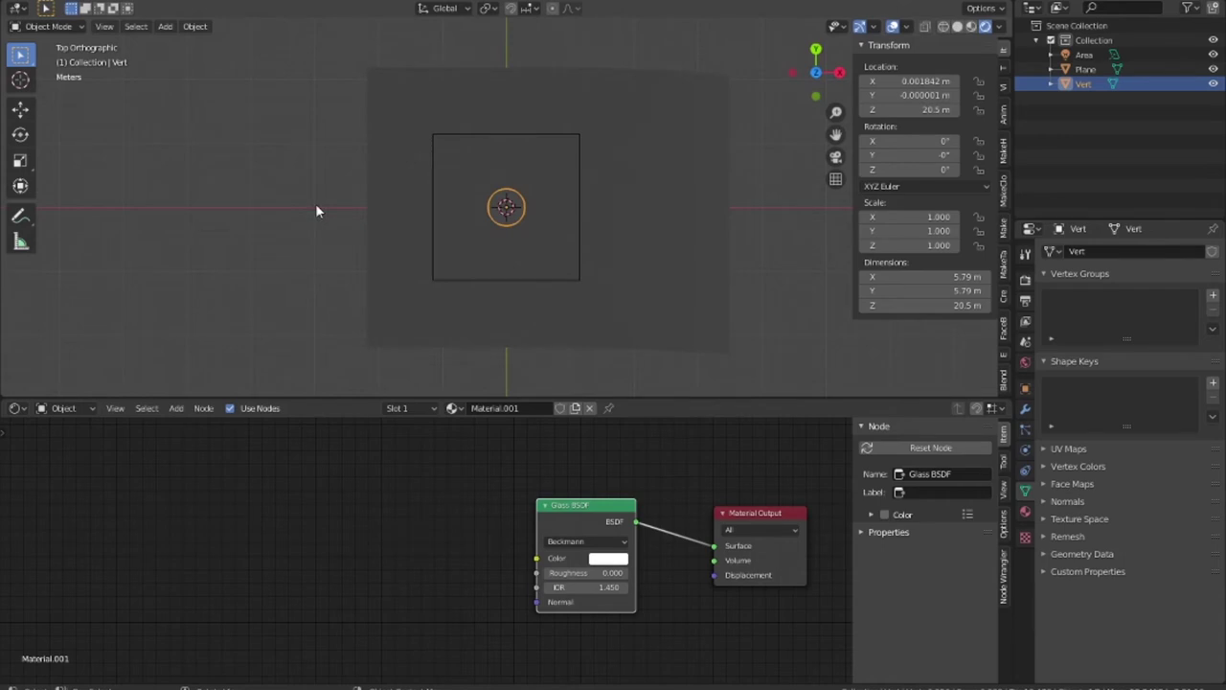
shift+right_click(315, 205)
Add a new camera to the scene and bring it into view.
key(shift+a)
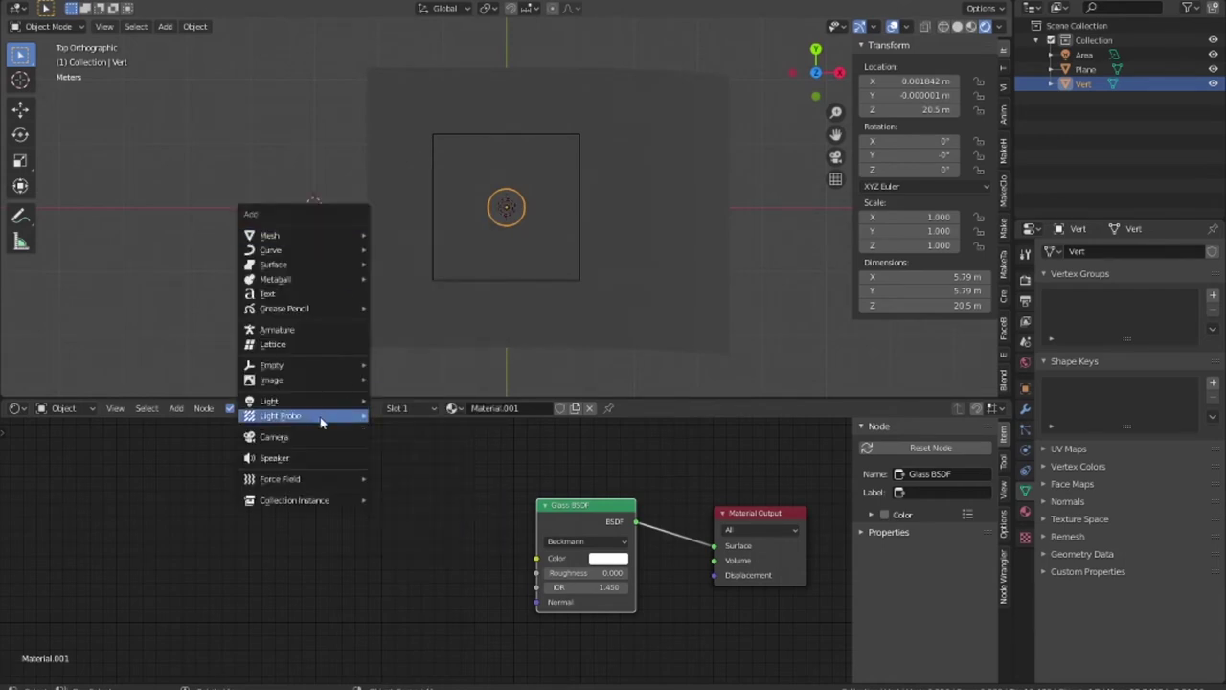
click(322, 436)
scroll(306, 241, up, 4)
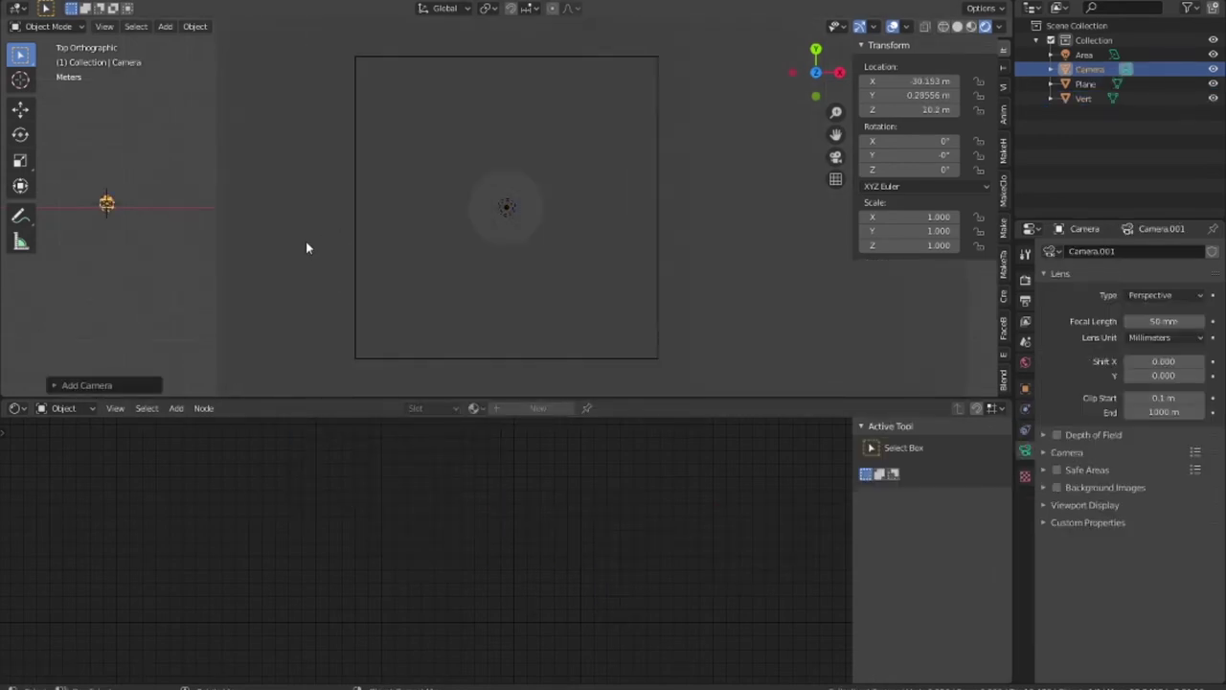
shift+middle_drag(306, 241, 413, 246)
scroll(413, 245, up, 4)
Rotate the camera to face the scene (about 91.1° X, 90.2° Z) and look through it.
key(r)
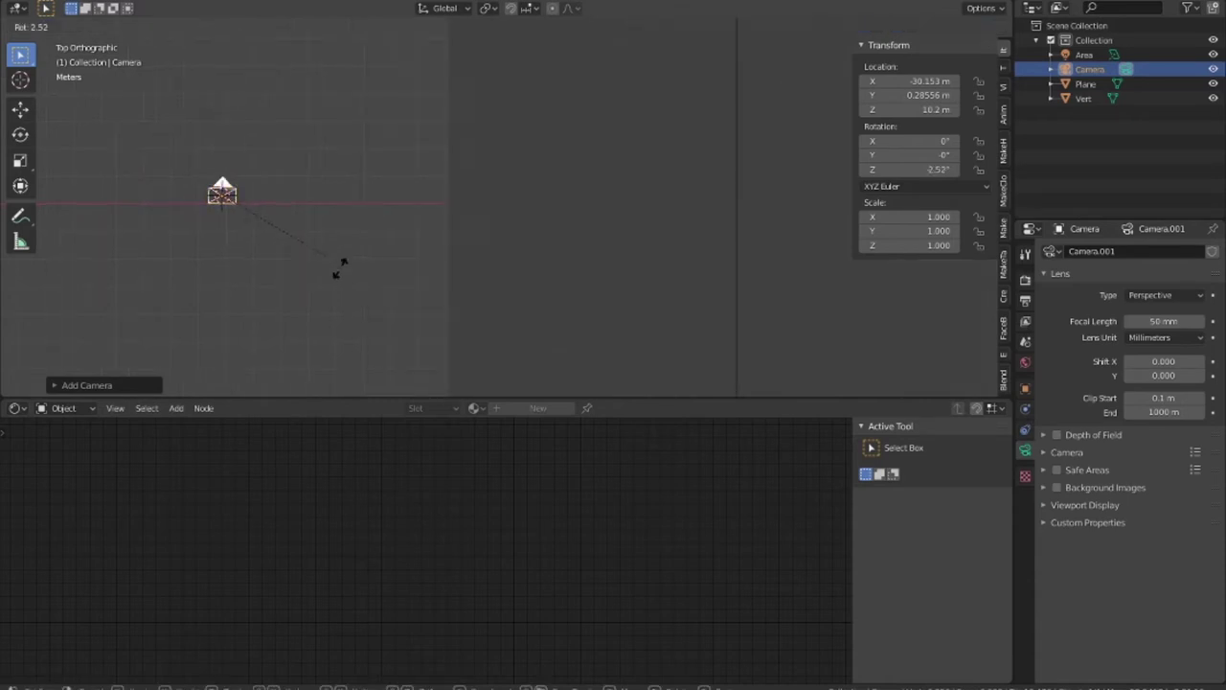
click(172, 293)
key(r)
key(z)
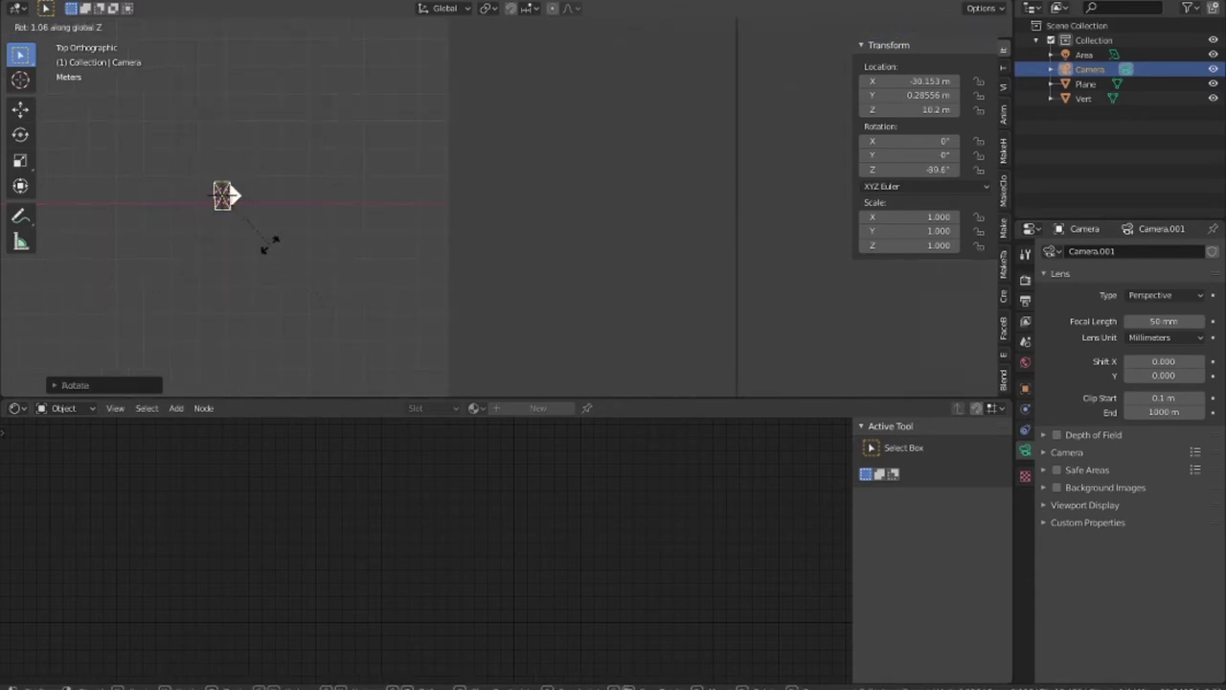
key(y)
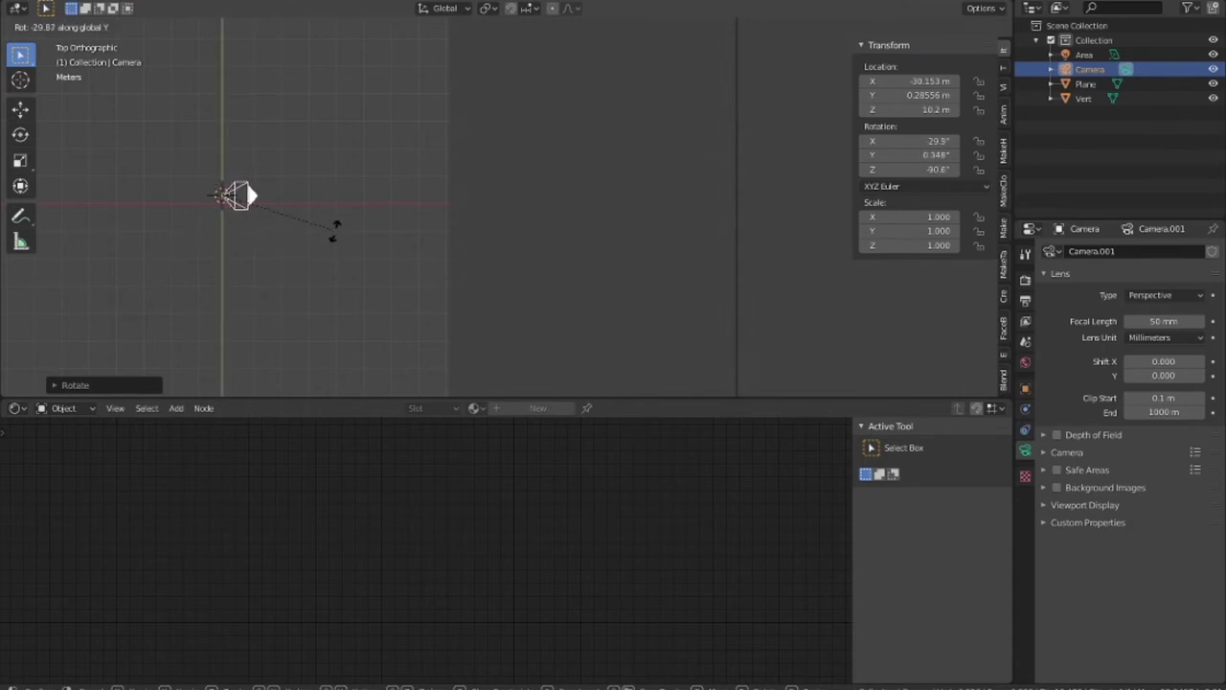
right_click(189, 224)
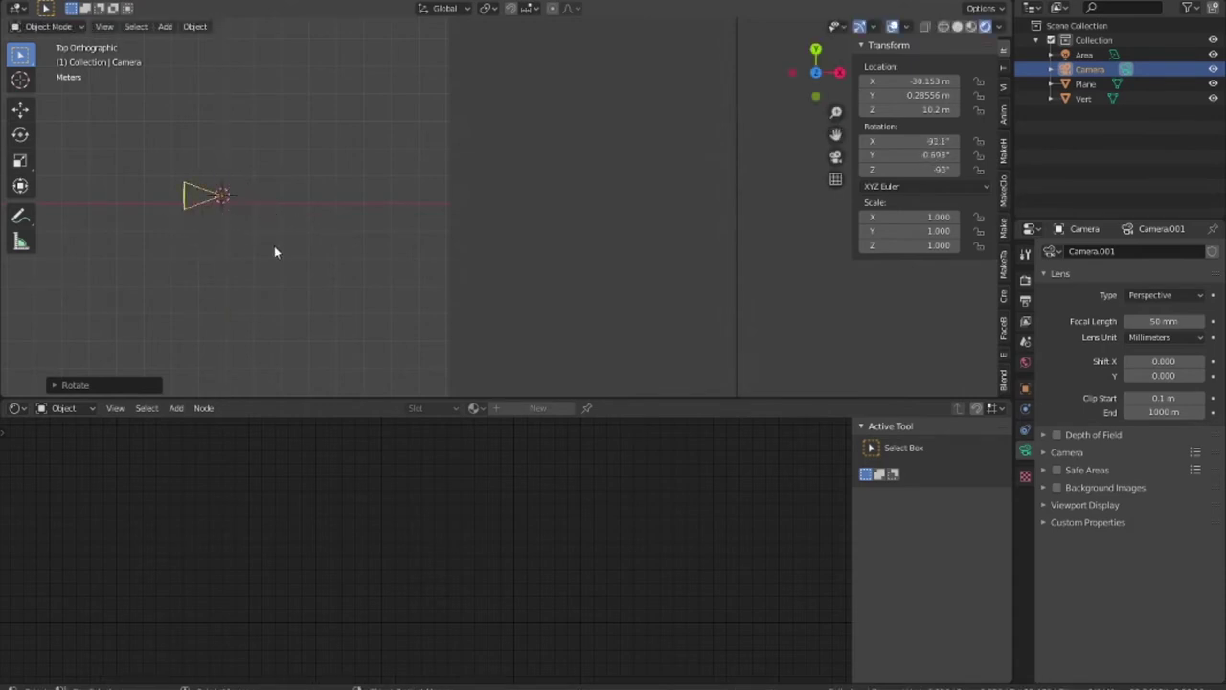
key(r)
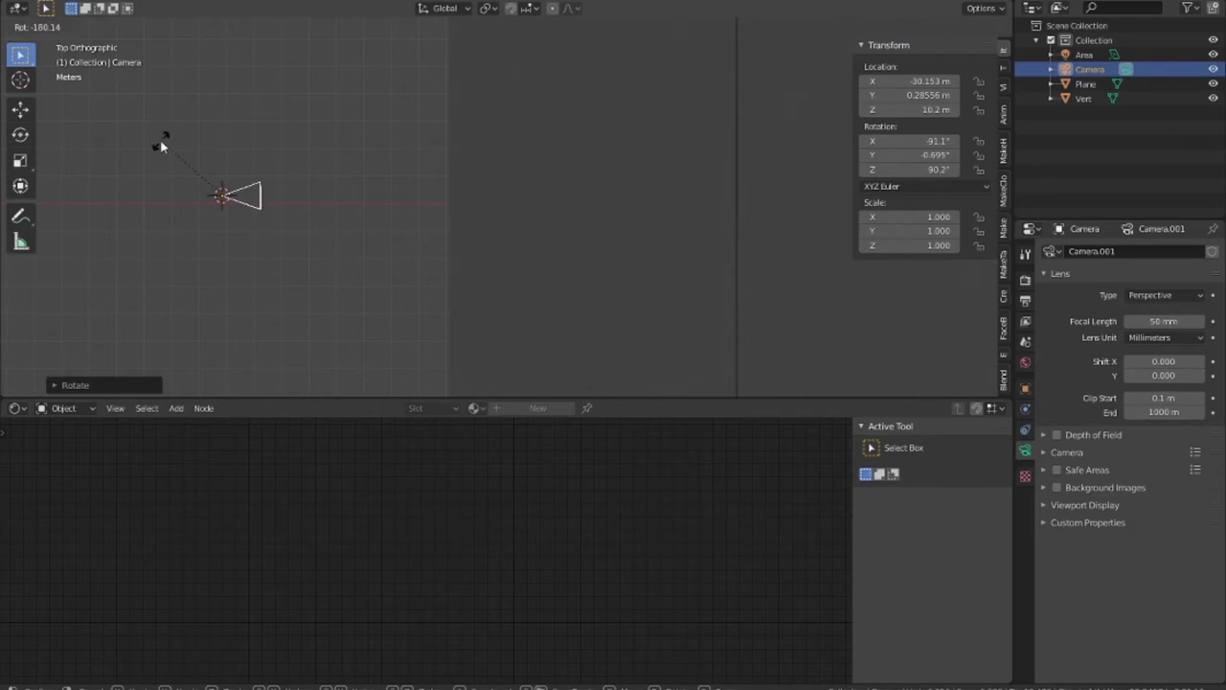
click(164, 142)
key(KP_0)
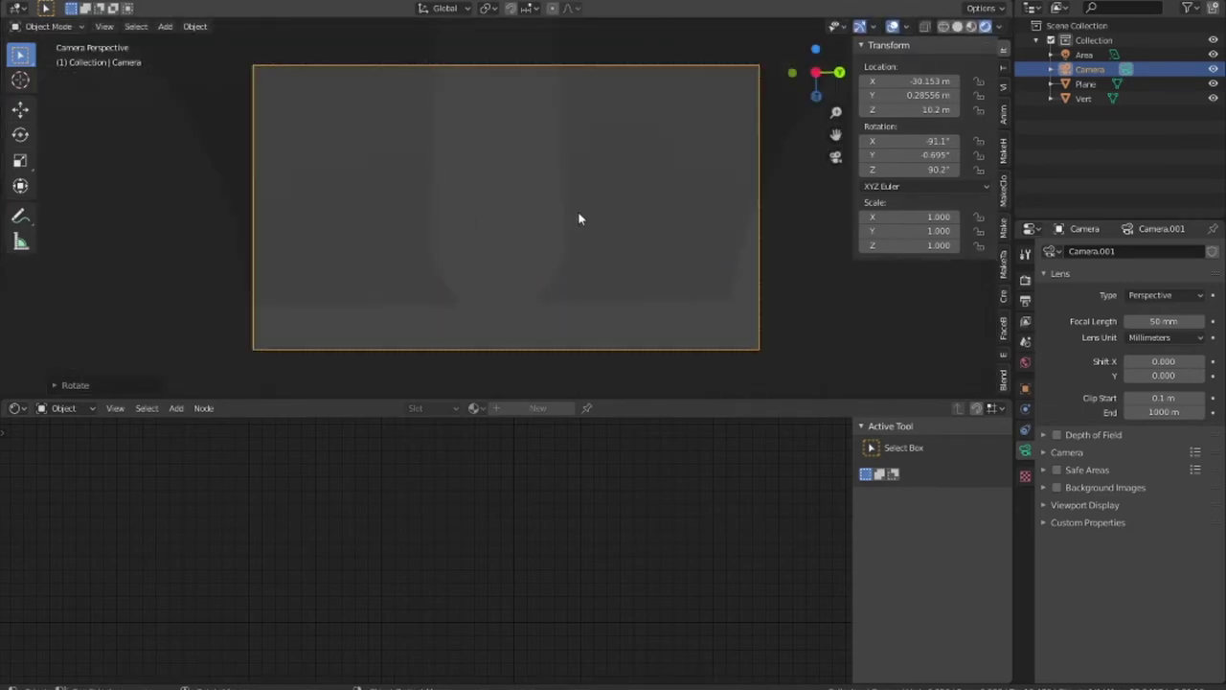
Enable Lock Camera to View in the sidebar's View settings.
click(1003, 115)
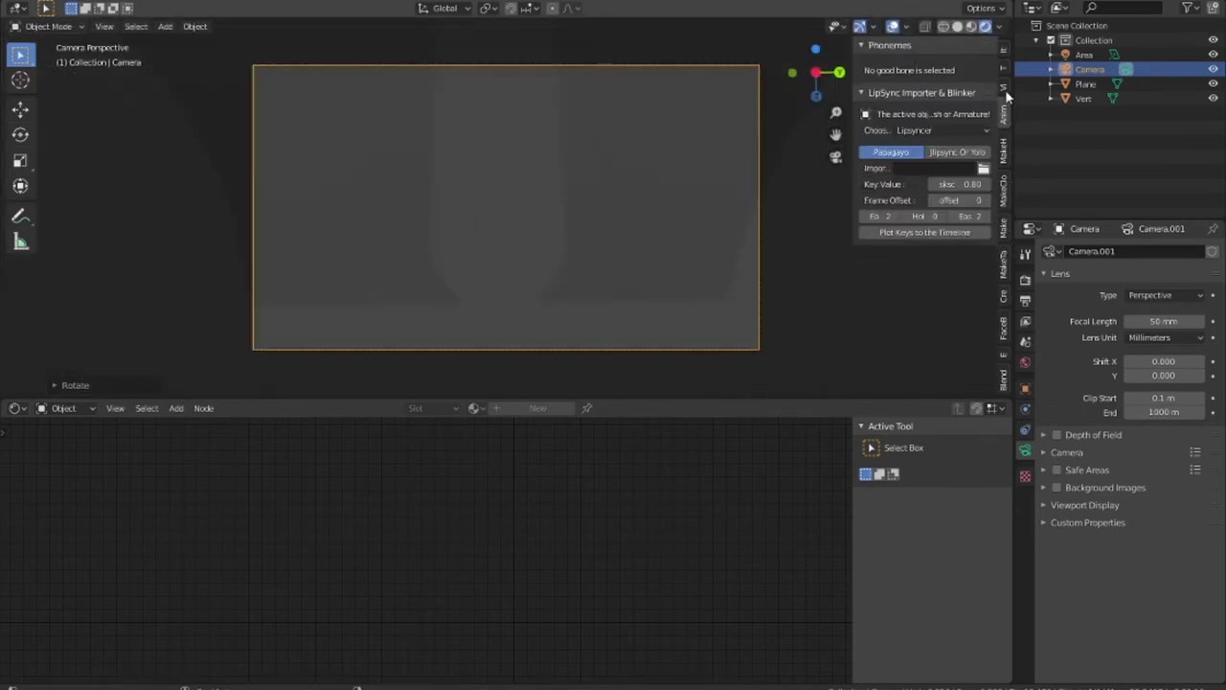
click(1004, 87)
click(983, 224)
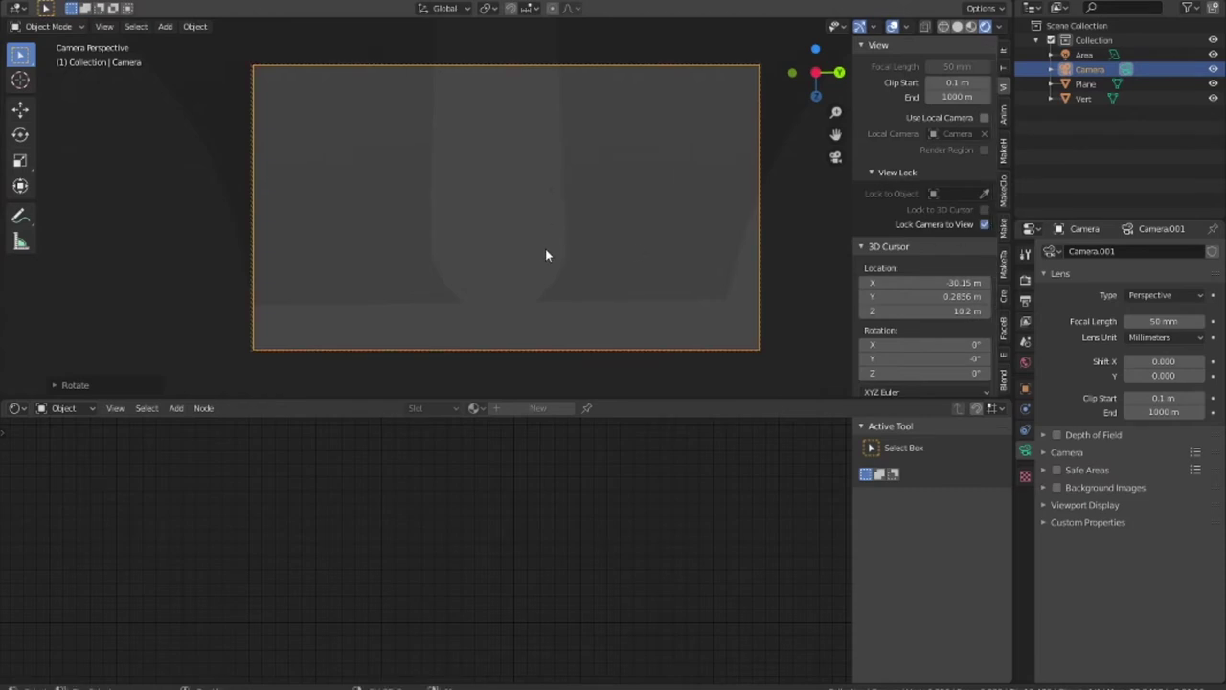
scroll(545, 255, down, 2)
scroll(556, 234, down, 2)
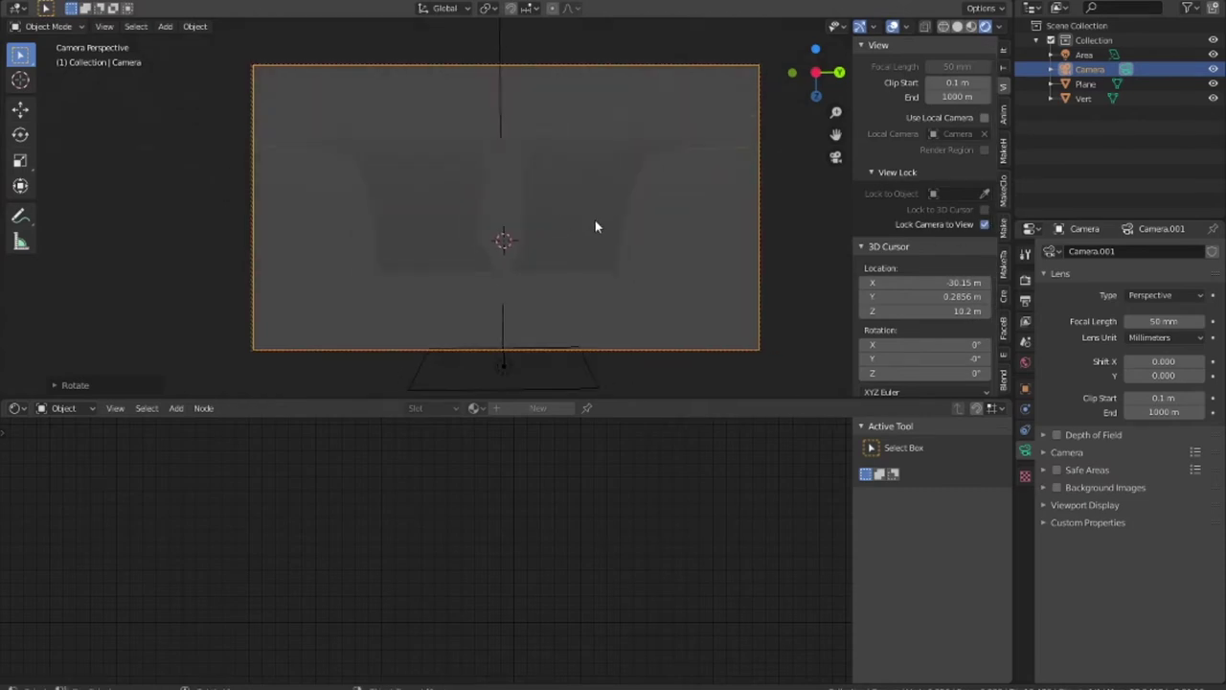
In top orthographic view, move the camera closer to the scene.
key(KP_1)
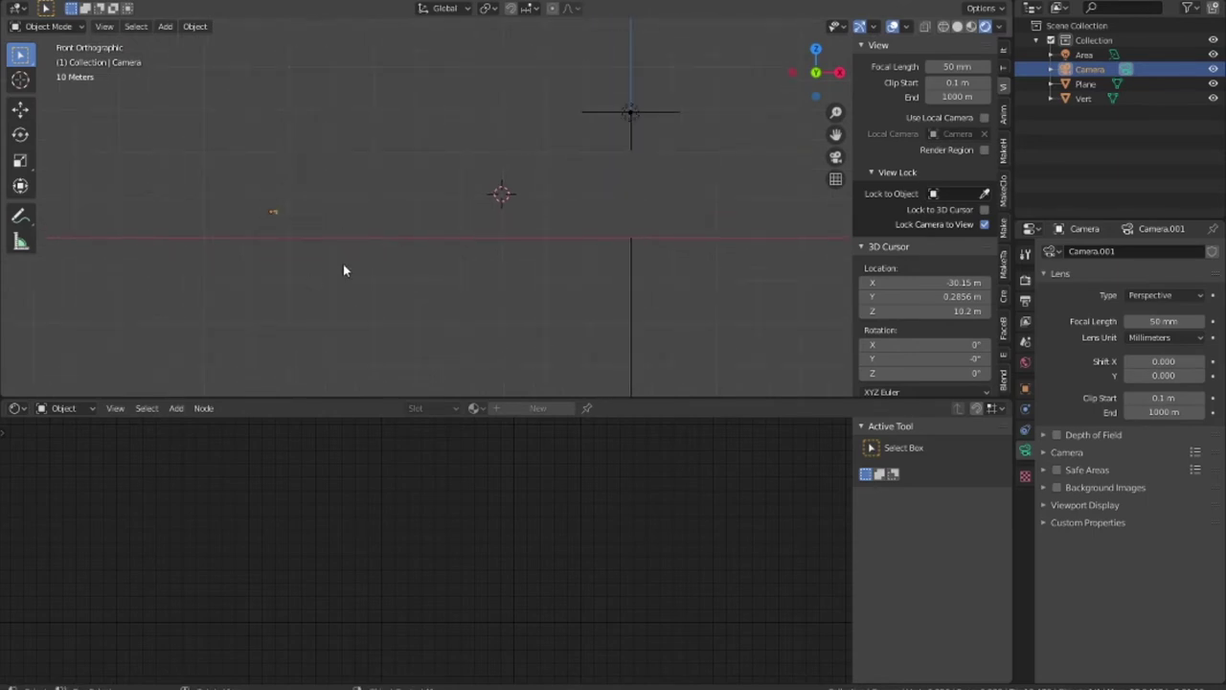
scroll(277, 236, up, 5)
ctrl+scroll(370, 230, down, 5)
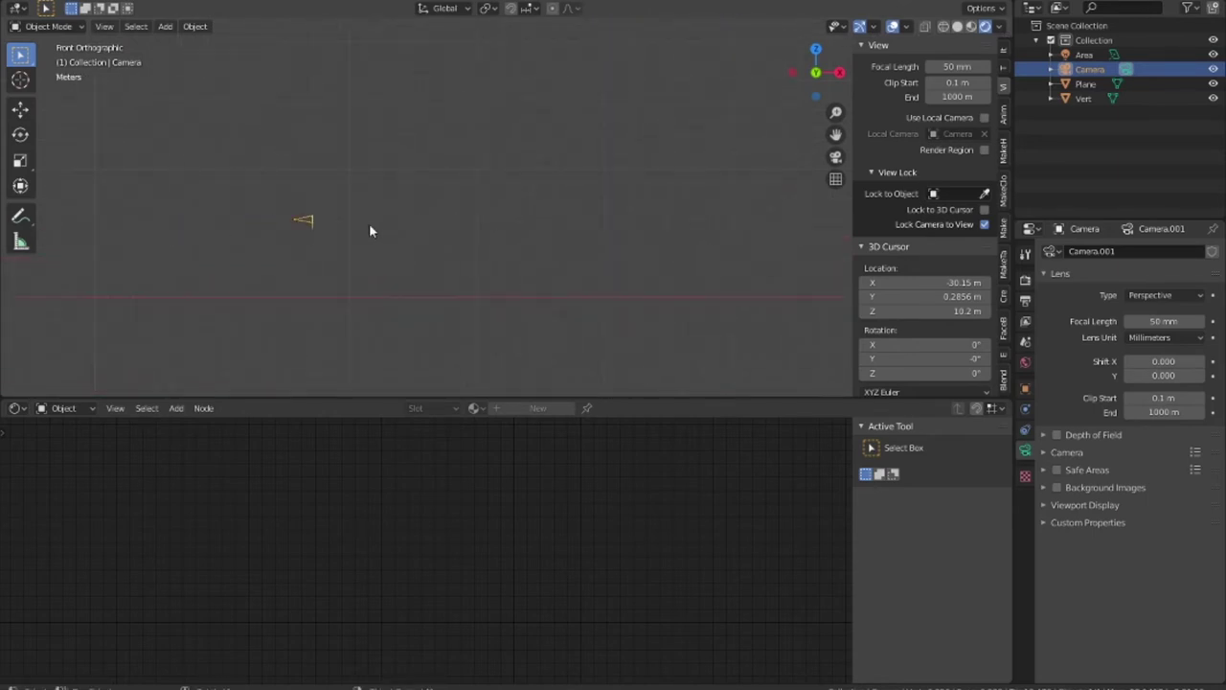
scroll(374, 228, down, 1)
key(KP_7)
scroll(441, 233, down, 1)
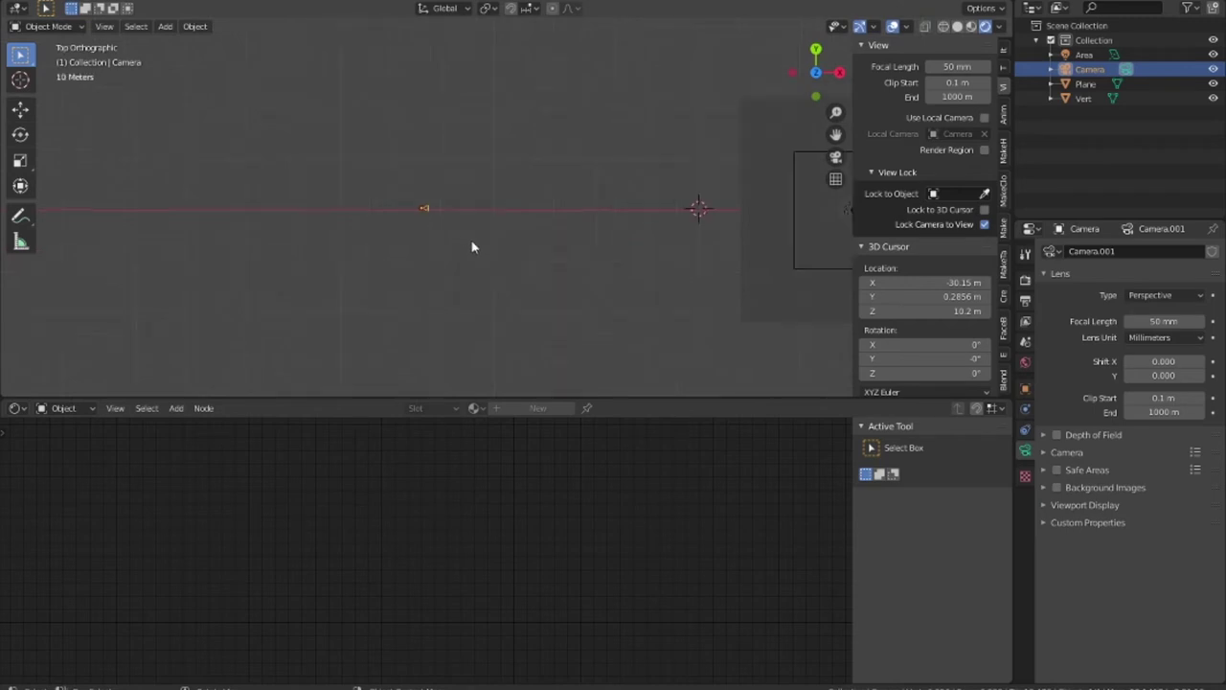
scroll(495, 254, down, 3)
key(g)
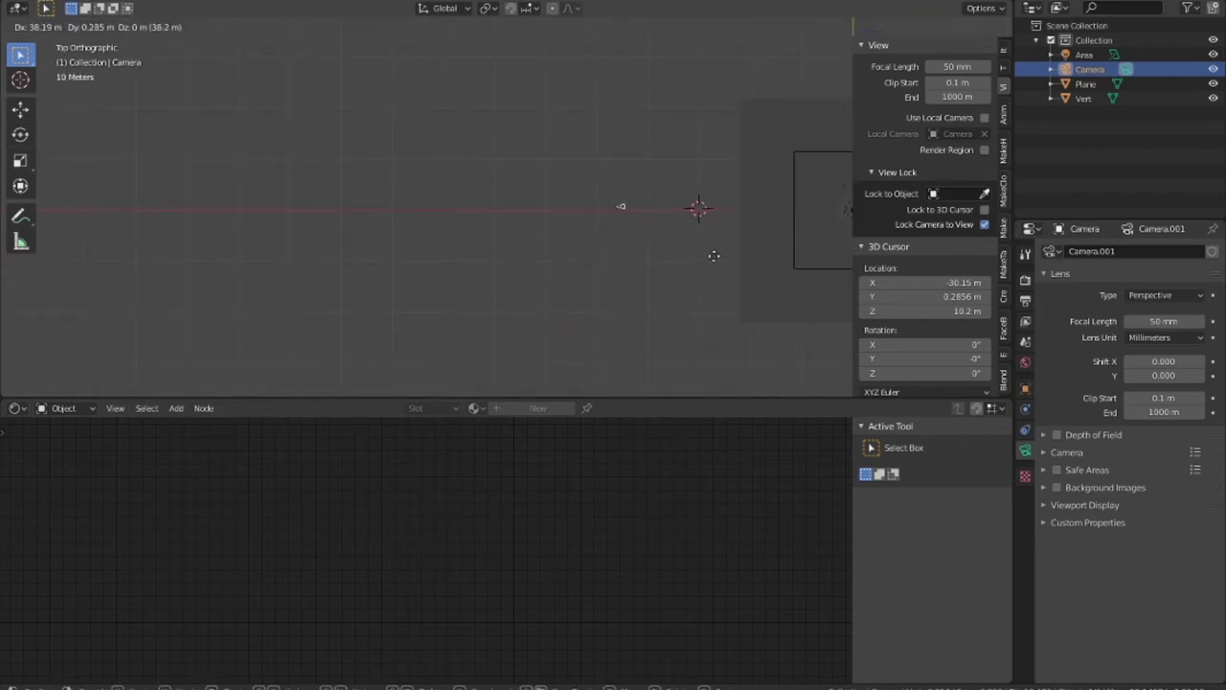
click(692, 252)
Rotate the camera on Y and X, then reframe the bottle in the camera view.
scroll(734, 259, up, 5)
scroll(470, 268, up, 2)
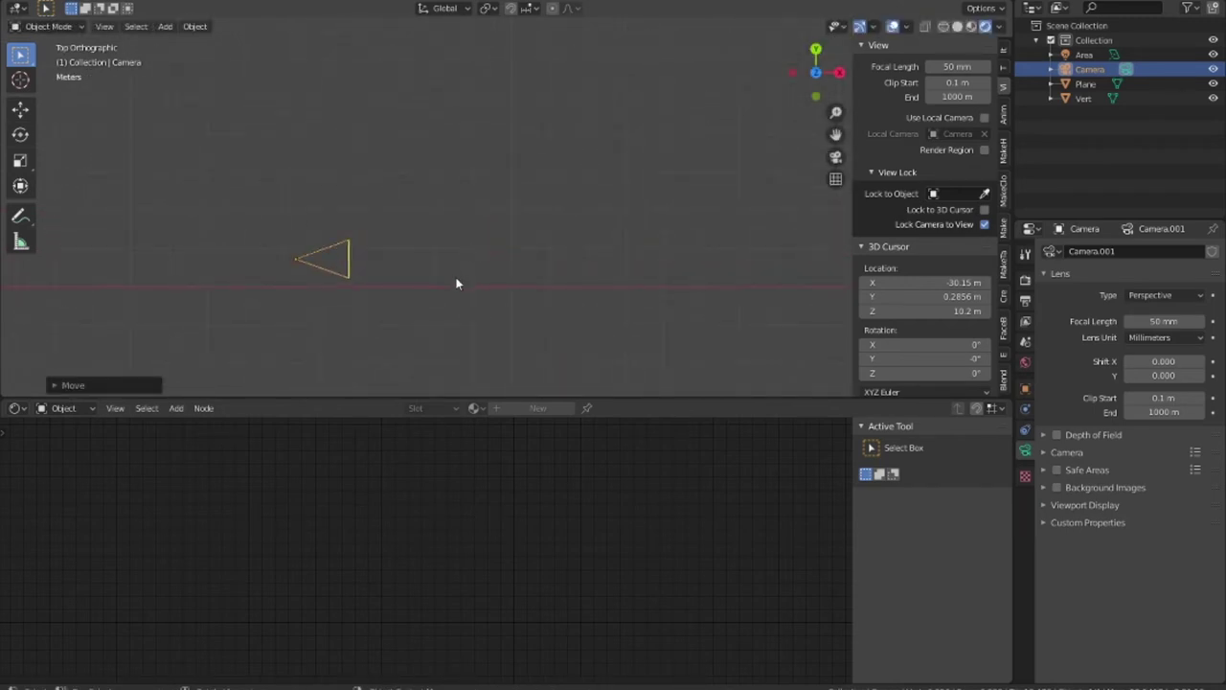
key(r)
key(y)
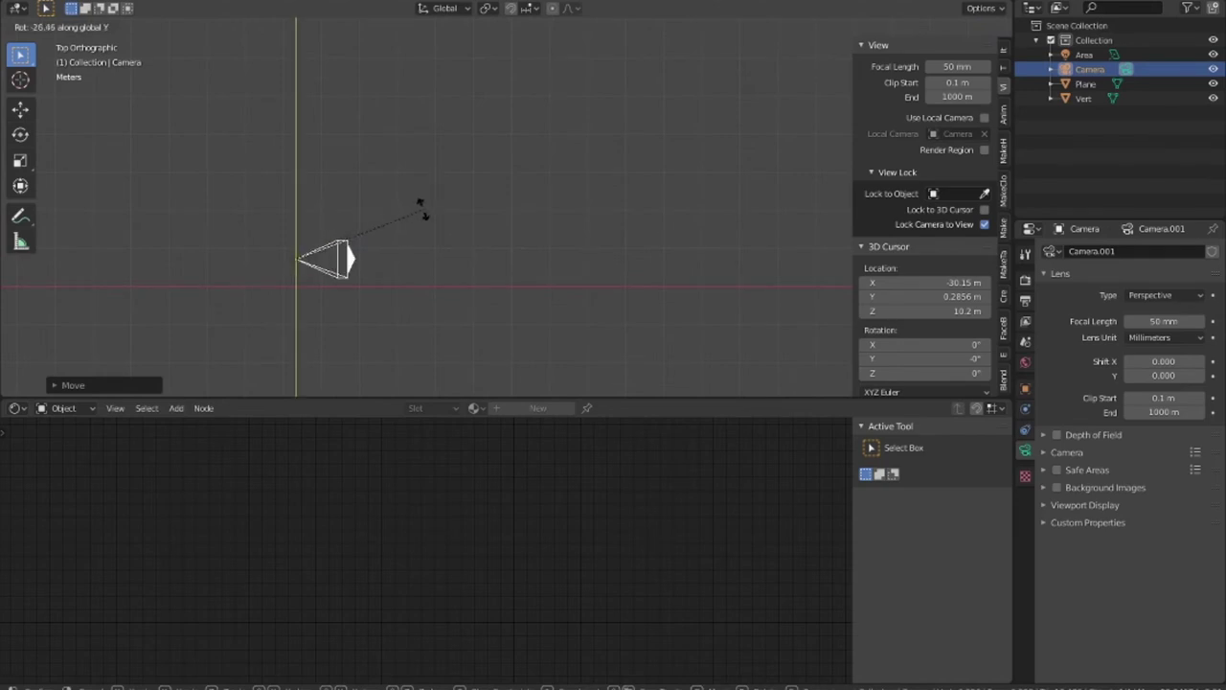
key(x)
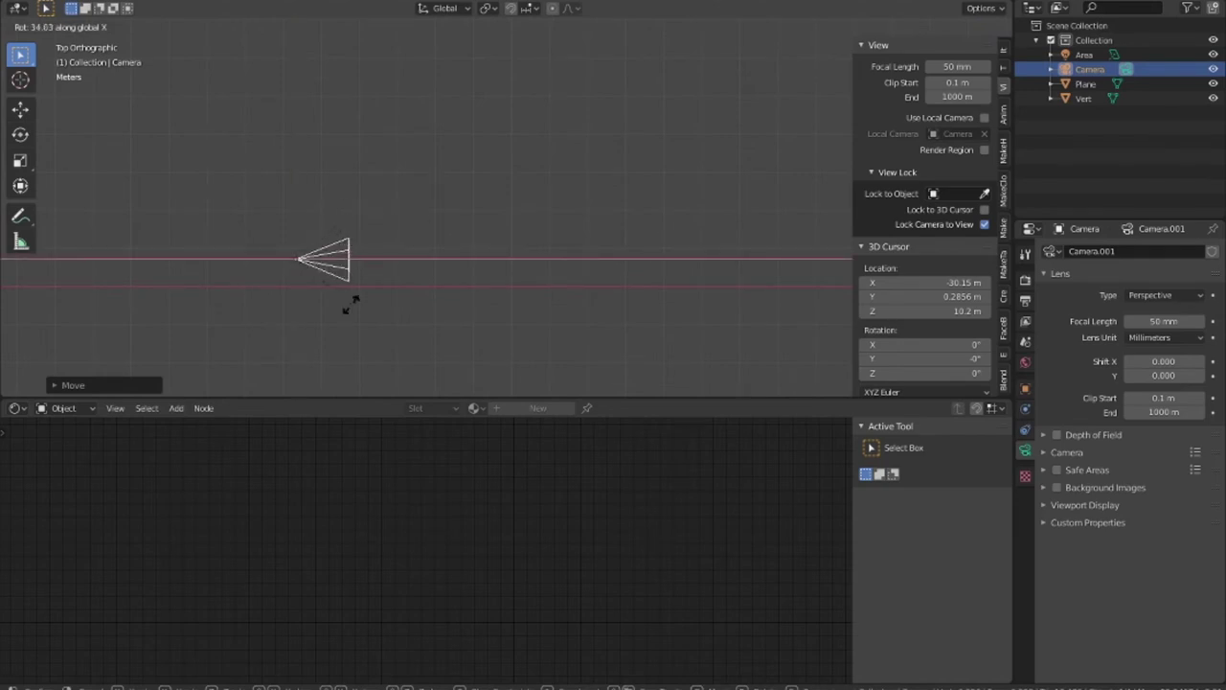
click(375, 258)
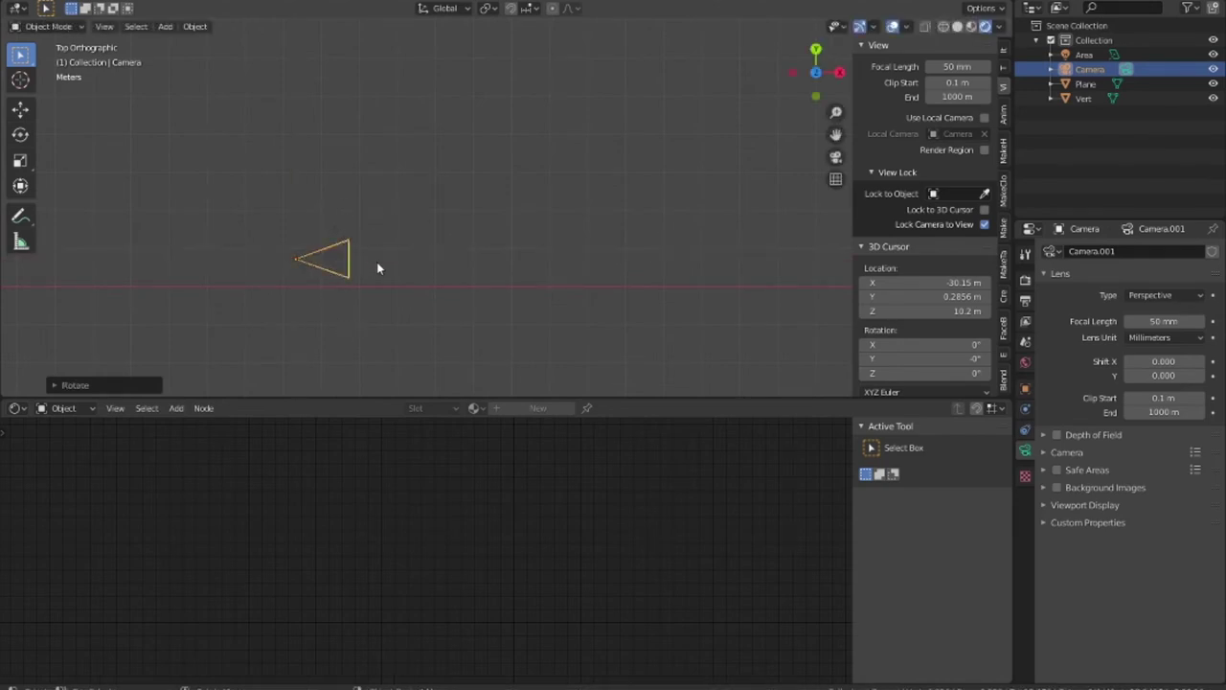
key(KP_0)
mouse_move(511, 302)
middle_down()
mouse_move(450, 328)
mouse_move(564, 164)
mouse_move(625, 190)
mouse_move(630, 234)
mouse_move(669, 119)
mouse_move(591, 209)
mouse_move(714, 248)
mouse_move(590, 224)
mouse_move(614, 204)
mouse_move(558, 260)
mouse_move(572, 241)
mouse_move(581, 293)
mouse_move(618, 293)
mouse_move(611, 238)
mouse_move(676, 199)
middle_up()
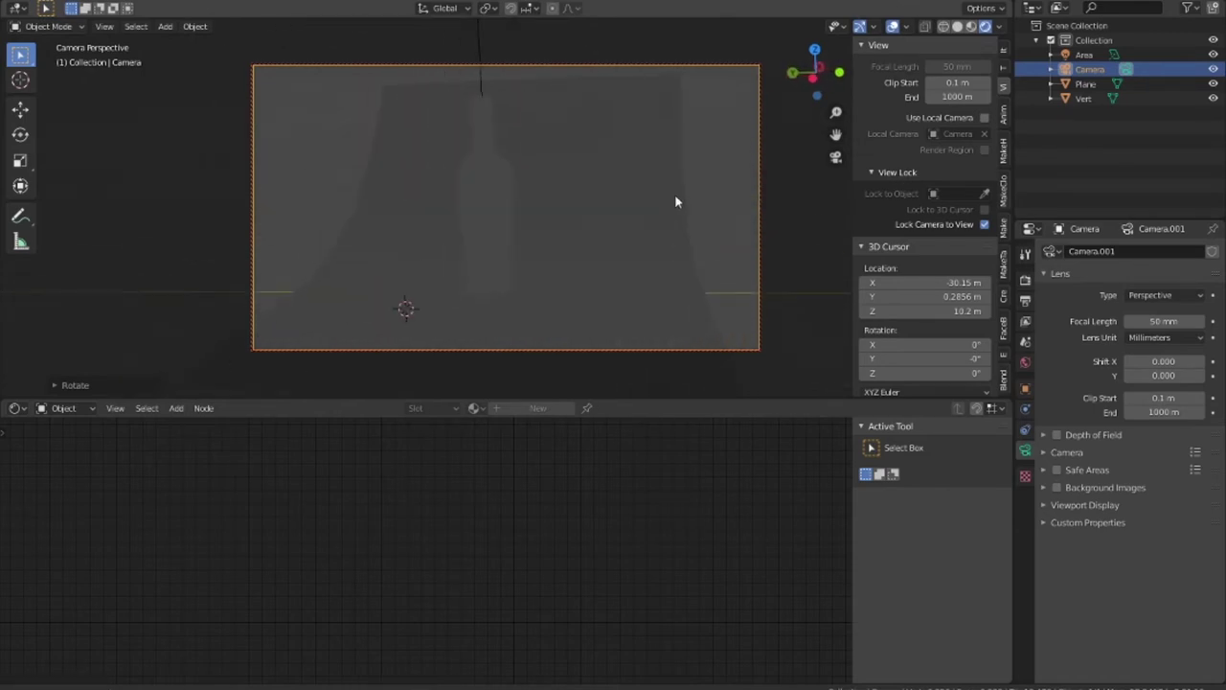
Scale the floor plane up about 2.36 times so the backdrop fills the camera frame.
click(665, 231)
key(s)
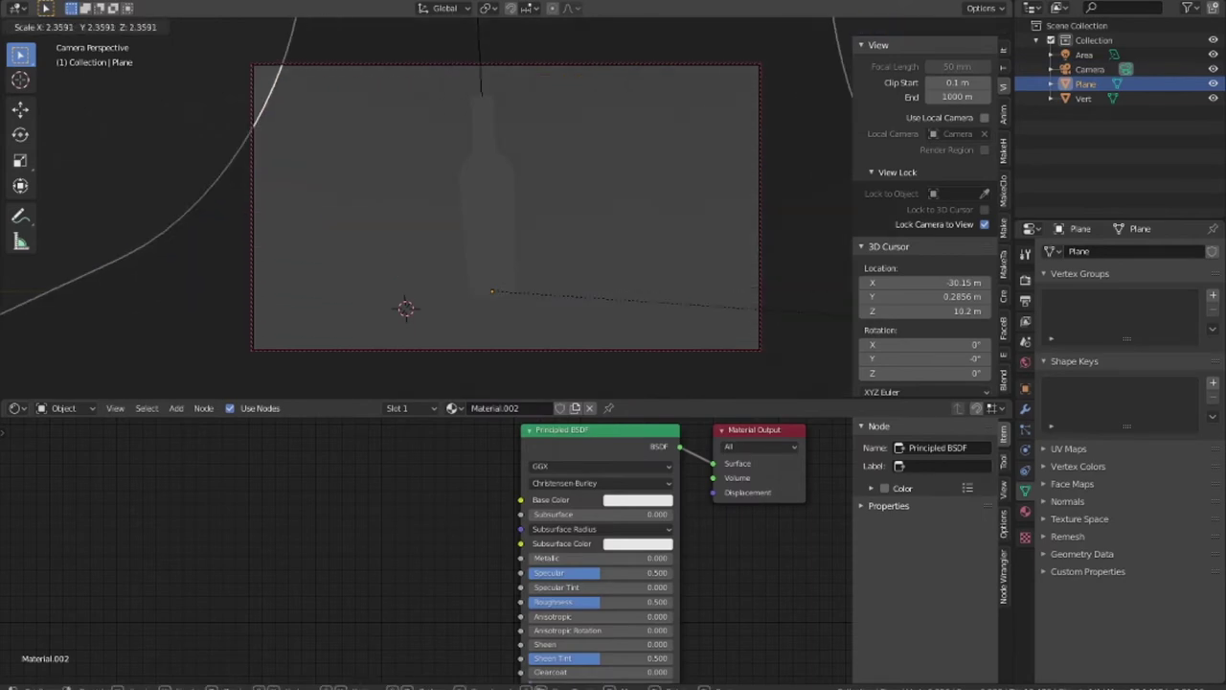
click(388, 319)
mouse_move(388, 318)
middle_down()
mouse_move(576, 246)
mouse_move(550, 265)
mouse_move(596, 175)
mouse_move(605, 223)
mouse_move(636, 212)
mouse_move(622, 202)
mouse_move(659, 201)
mouse_move(660, 186)
mouse_move(648, 199)
middle_up()
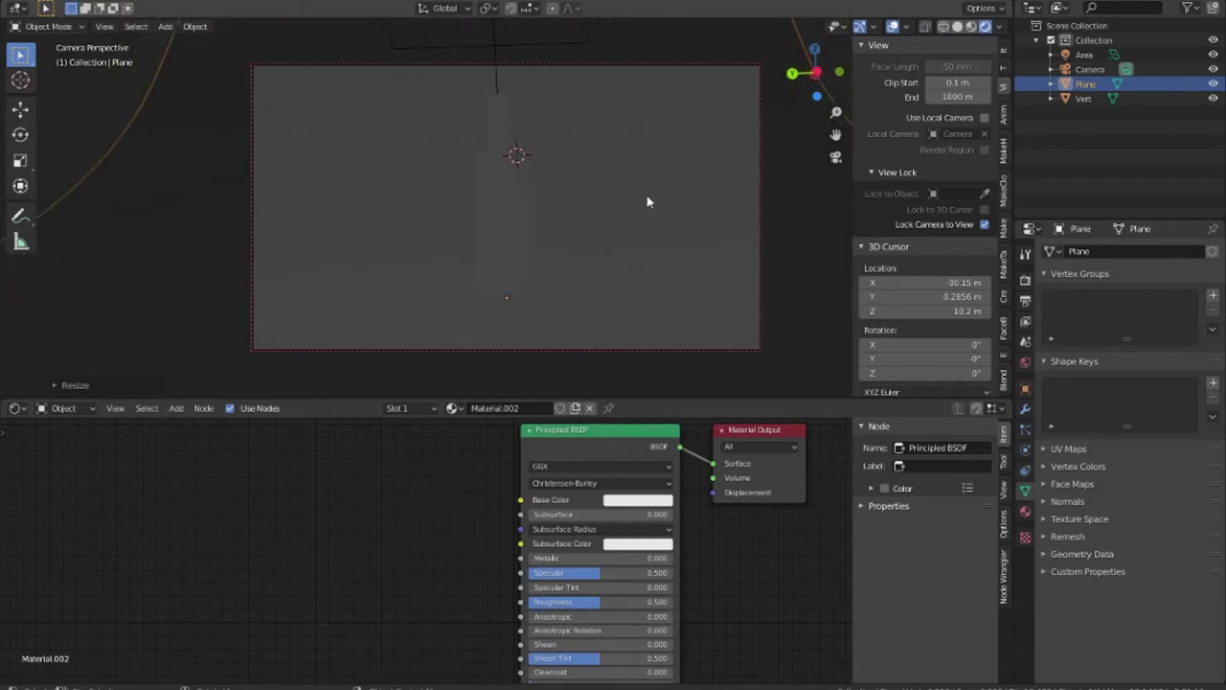
Set the render engine to Cycles in Render Properties and select the area light.
click(1025, 282)
click(1175, 251)
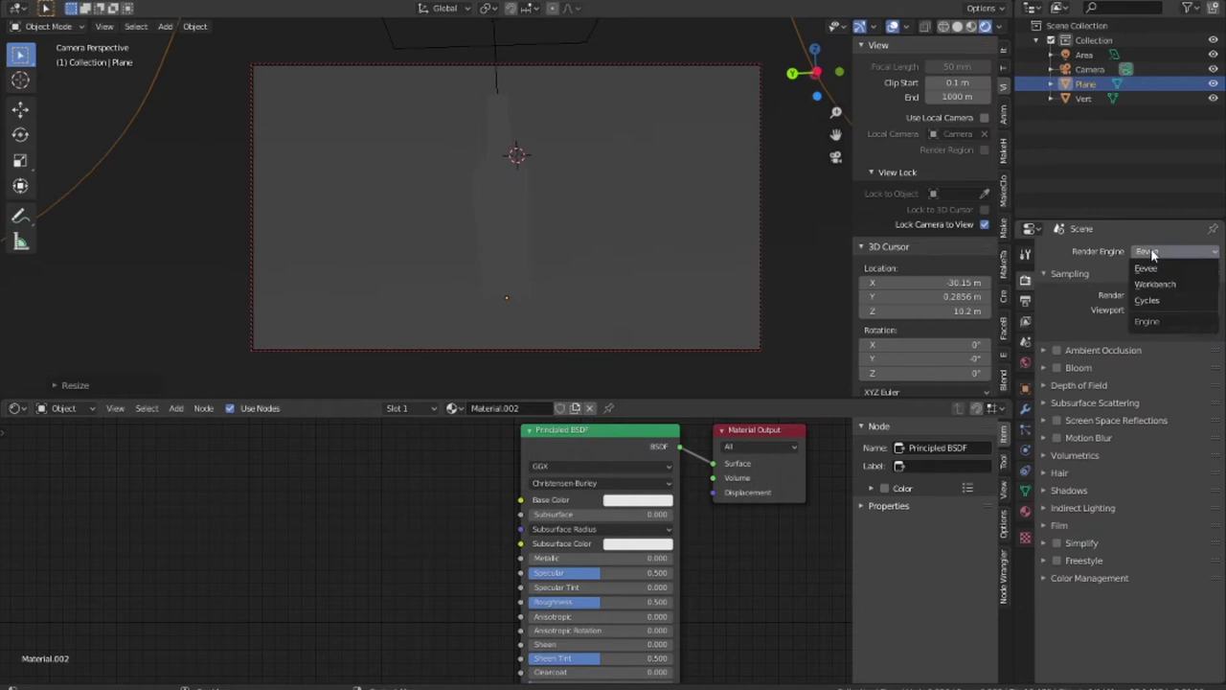
click(1159, 303)
scroll(591, 239, up, 1)
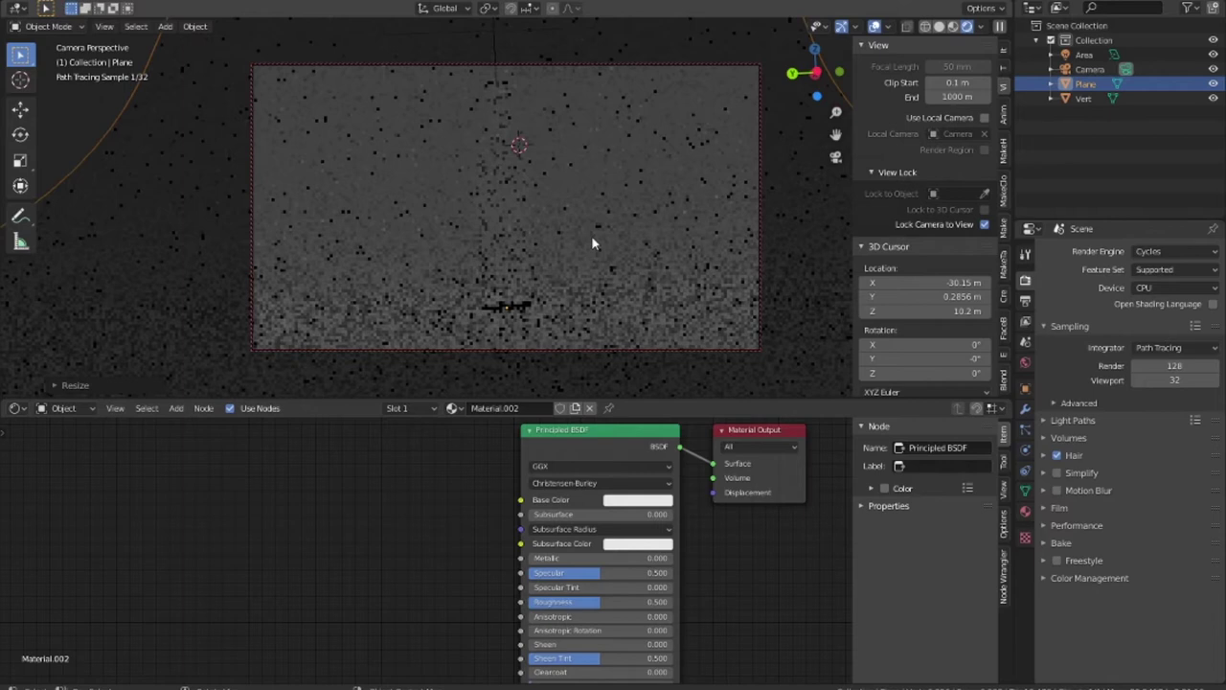
scroll(591, 243, down, 1)
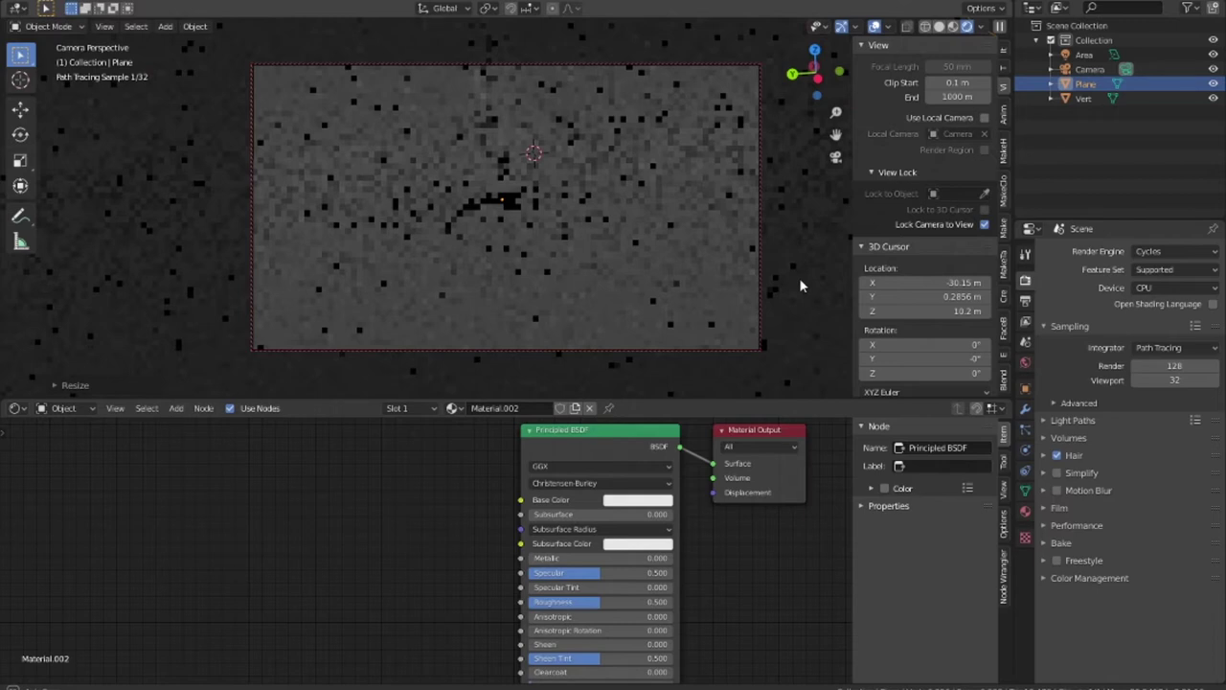
click(1083, 54)
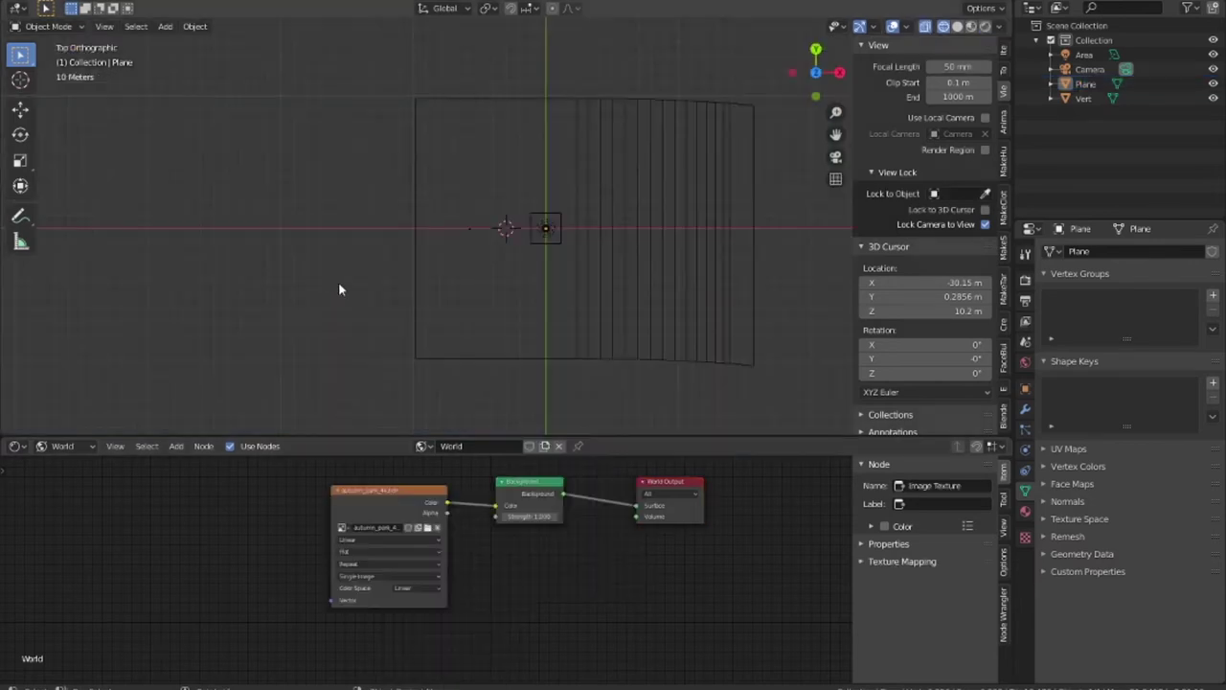
Select then deselect all objects and zoom out to bring the camera into view.
scroll(479, 274, down, 8)
key(a)
scroll(509, 211, up, 8)
scroll(488, 267, up, 4)
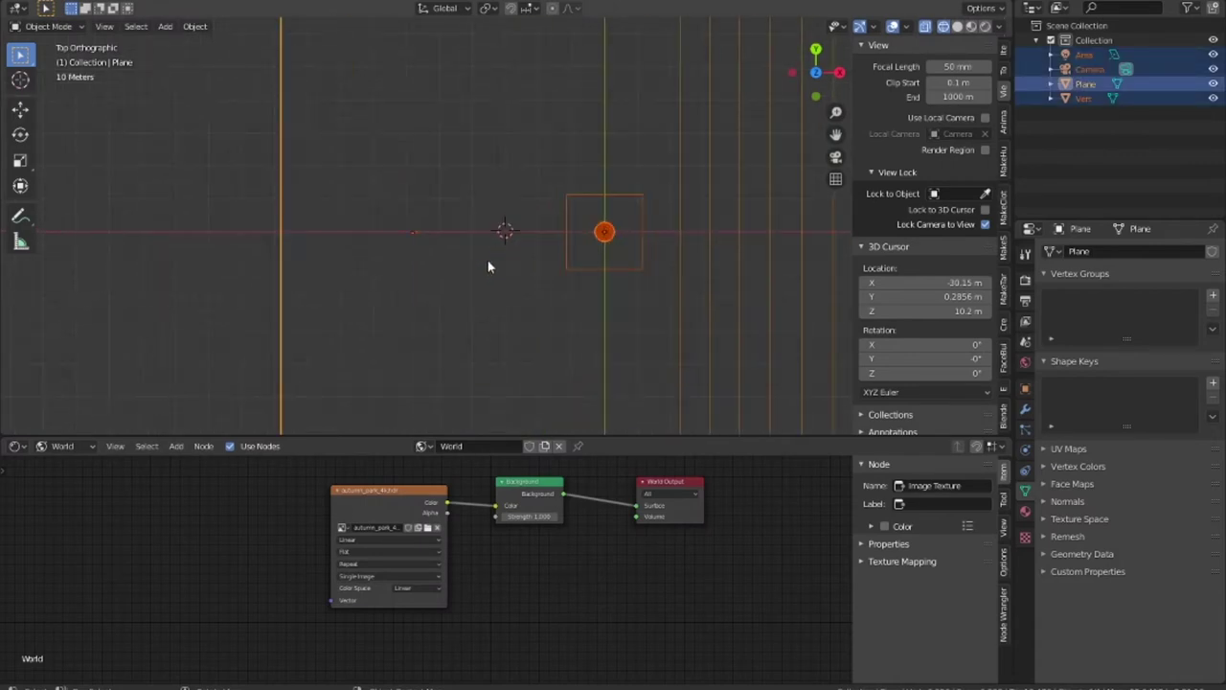
key(alt+a)
scroll(431, 259, up, 3)
scroll(316, 268, up, 3)
scroll(263, 273, up, 3)
scroll(335, 288, up, 2)
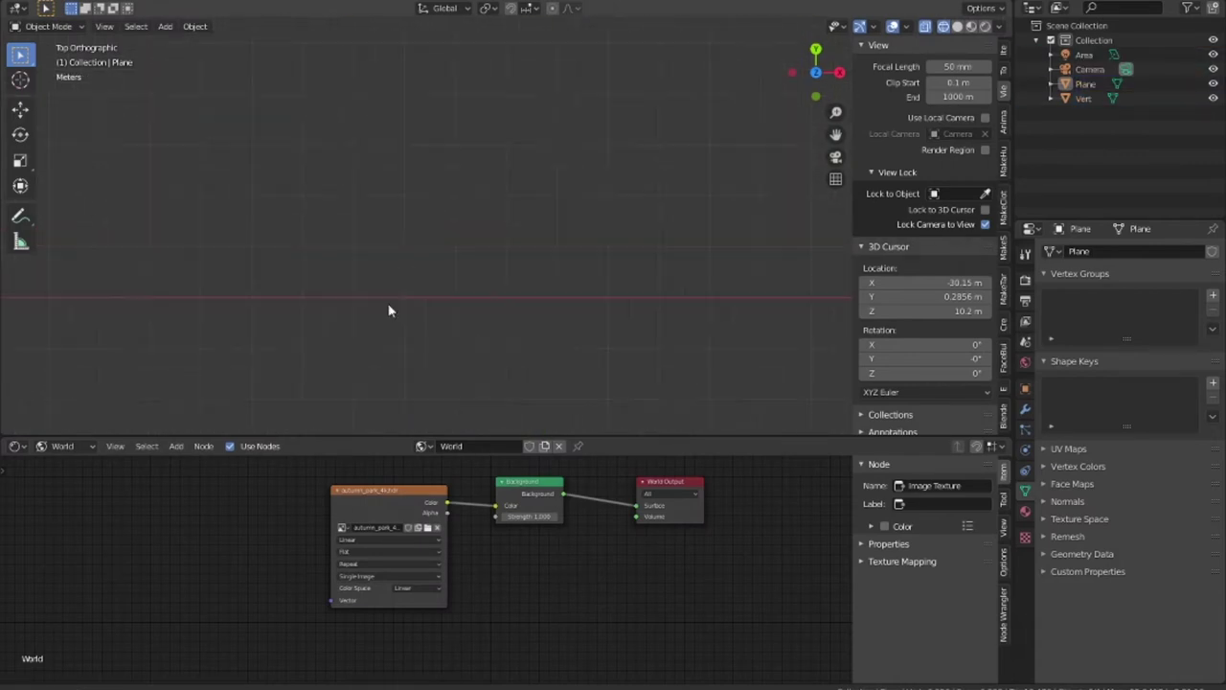
mouse_move(388, 310)
shift+middle_down()
mouse_move(295, 290)
mouse_move(655, 203)
shift+middle_up()
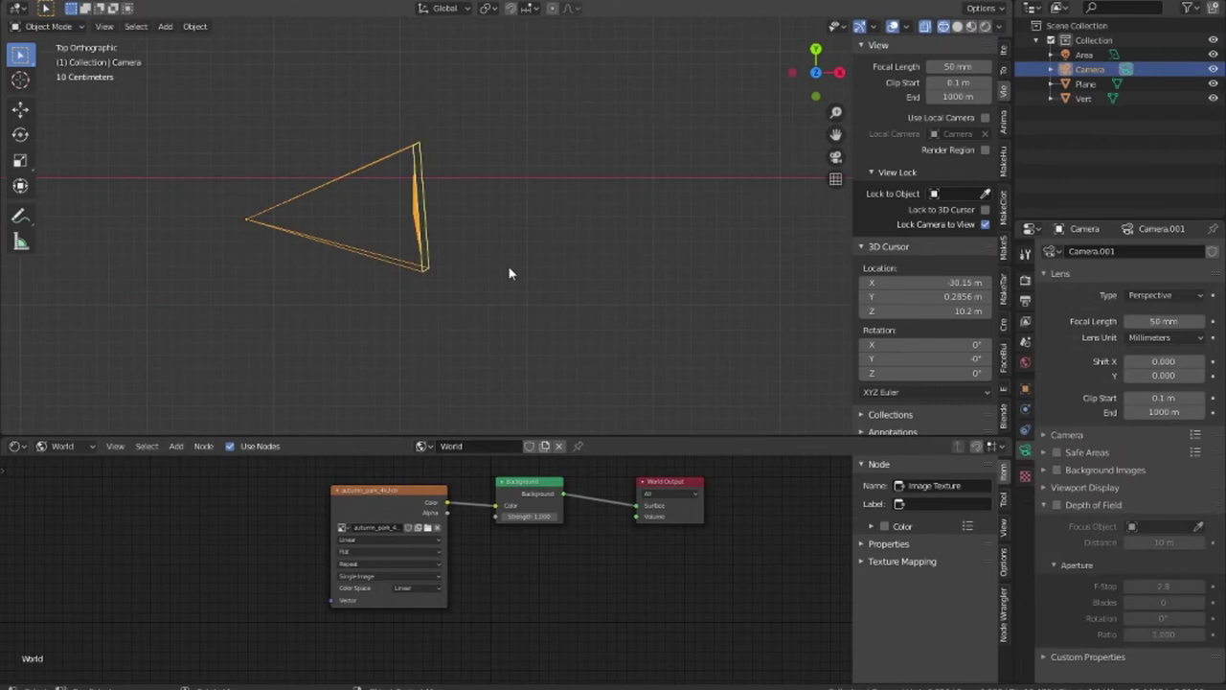
Tilt the camera with small X and Y rotations and view the bottle through it.
key(r)
click(518, 298)
key(r)
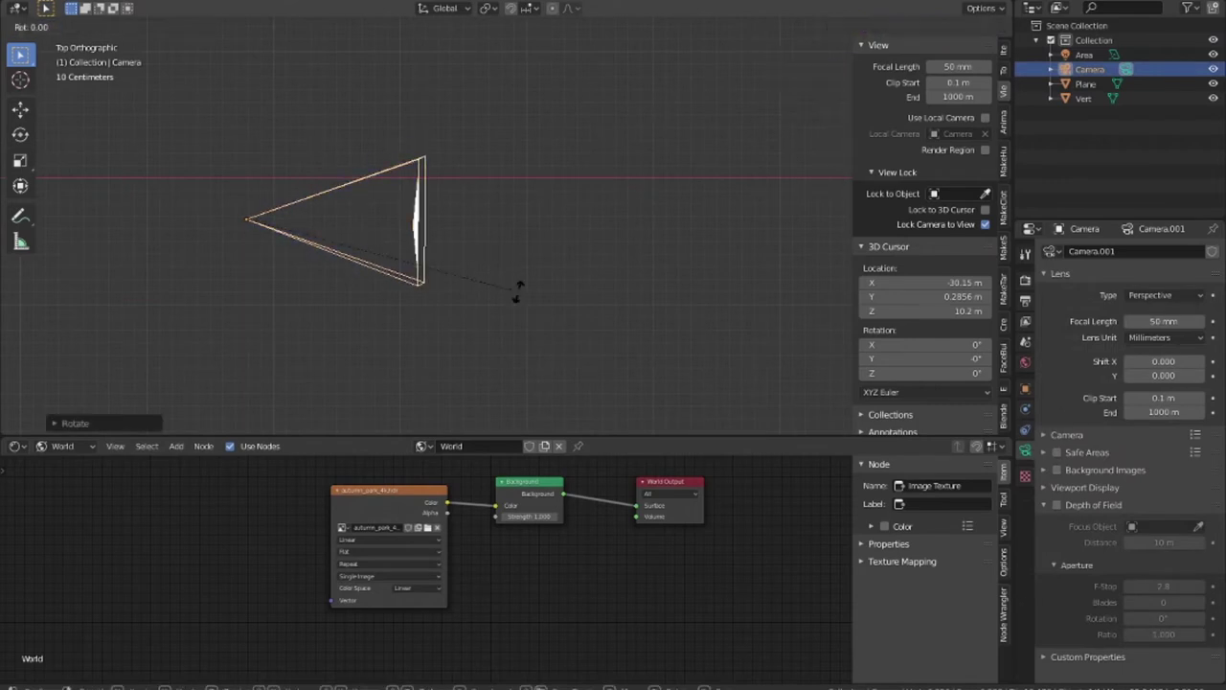
key(x)
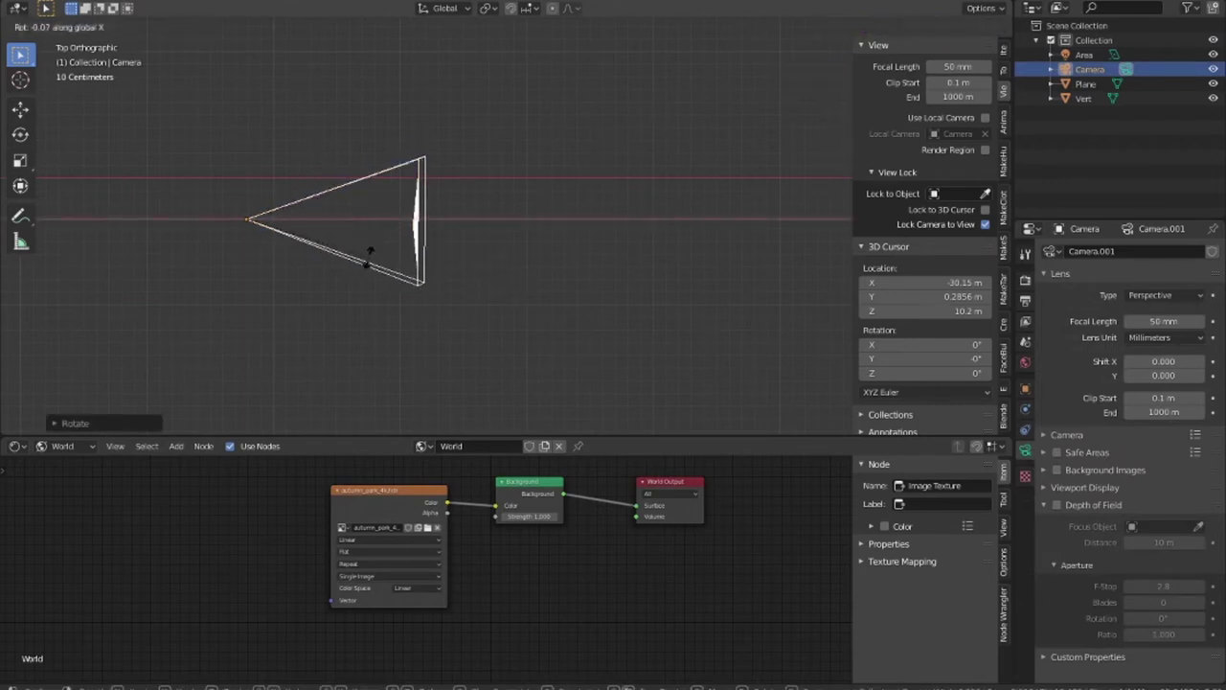
click(370, 260)
key(r)
key(y)
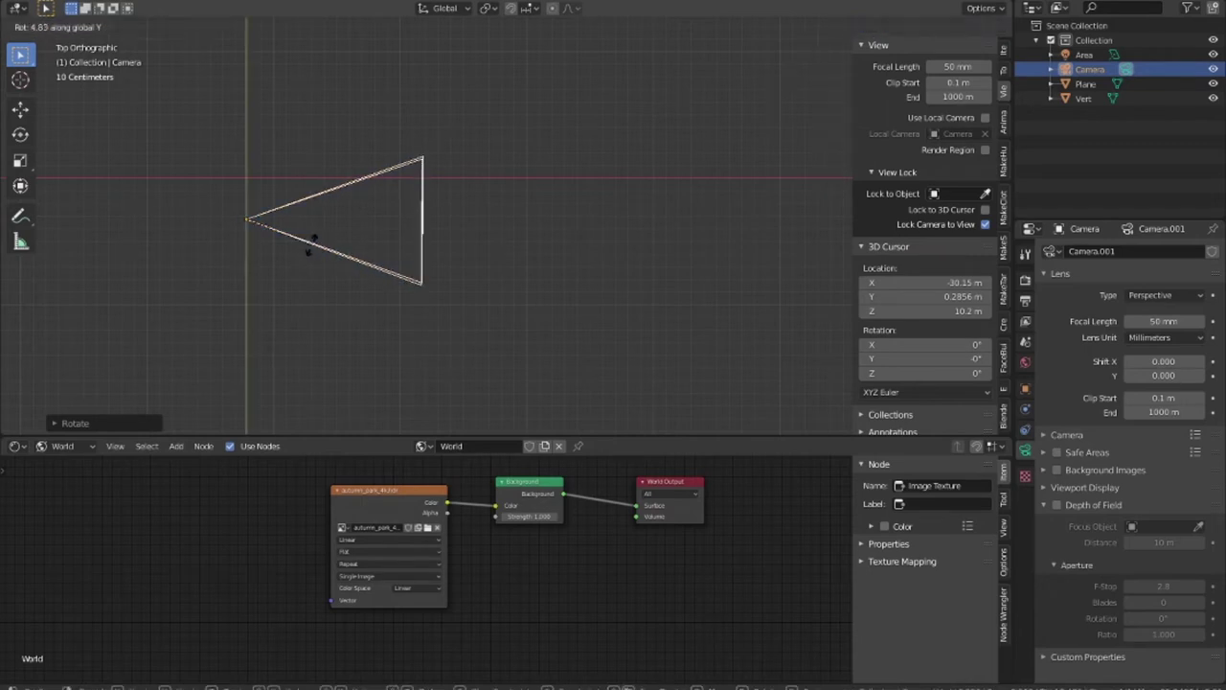
click(310, 242)
key(KP_0)
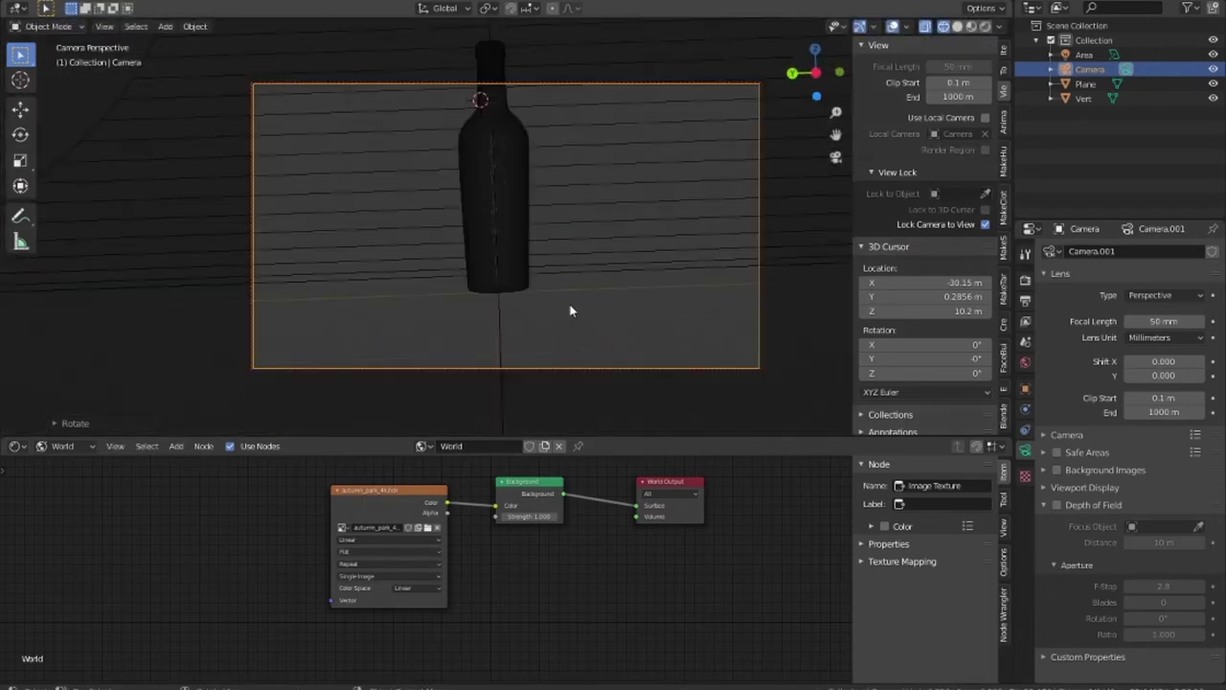
Frame the bottle lower and larger in the camera and switch to Rendered shading.
mouse_move(594, 217)
middle_down()
mouse_move(594, 181)
mouse_move(596, 210)
mouse_move(581, 212)
middle_up()
key(z)
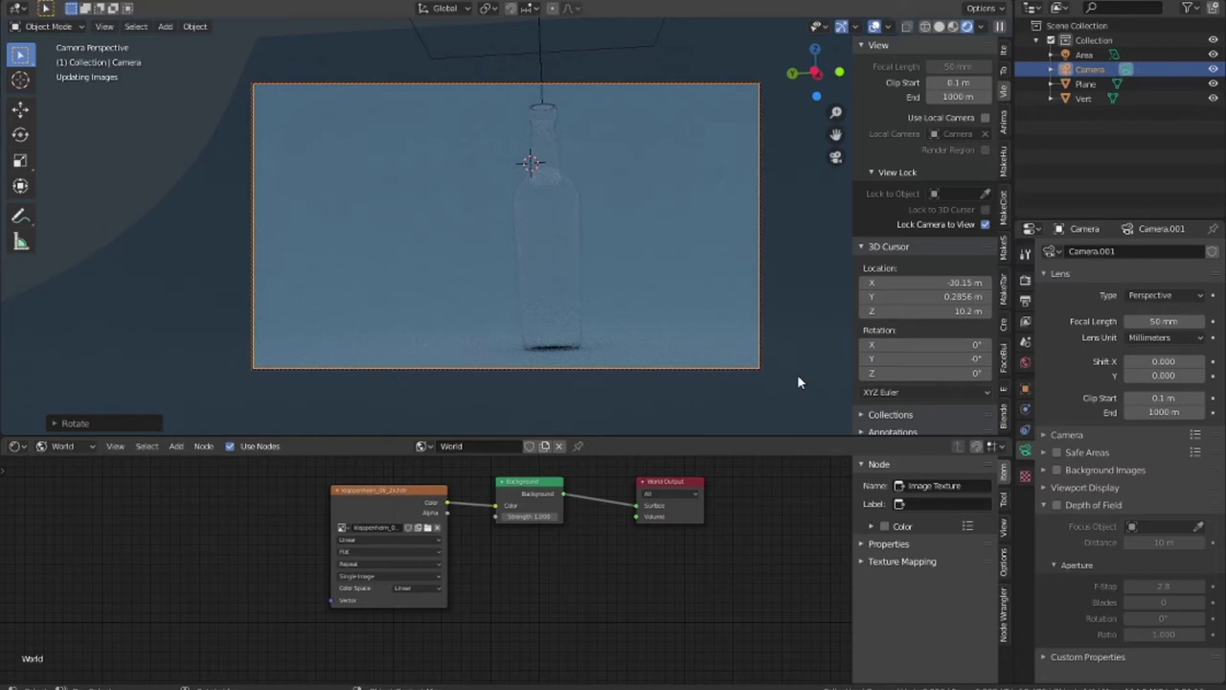
Add mapping controls to the environment Image Texture node with Ctrl+T.
key(ctrl+t)
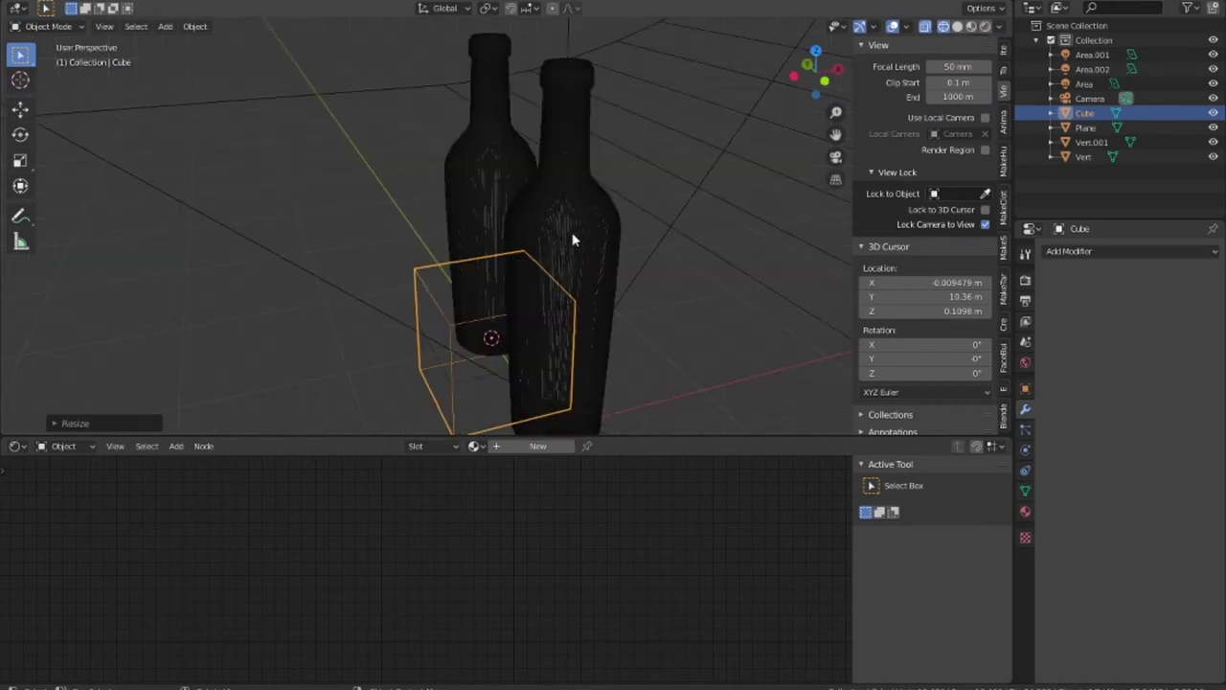
Raise the cube vertically so it sits over the top of the second bottle.
key(g)
key(z)
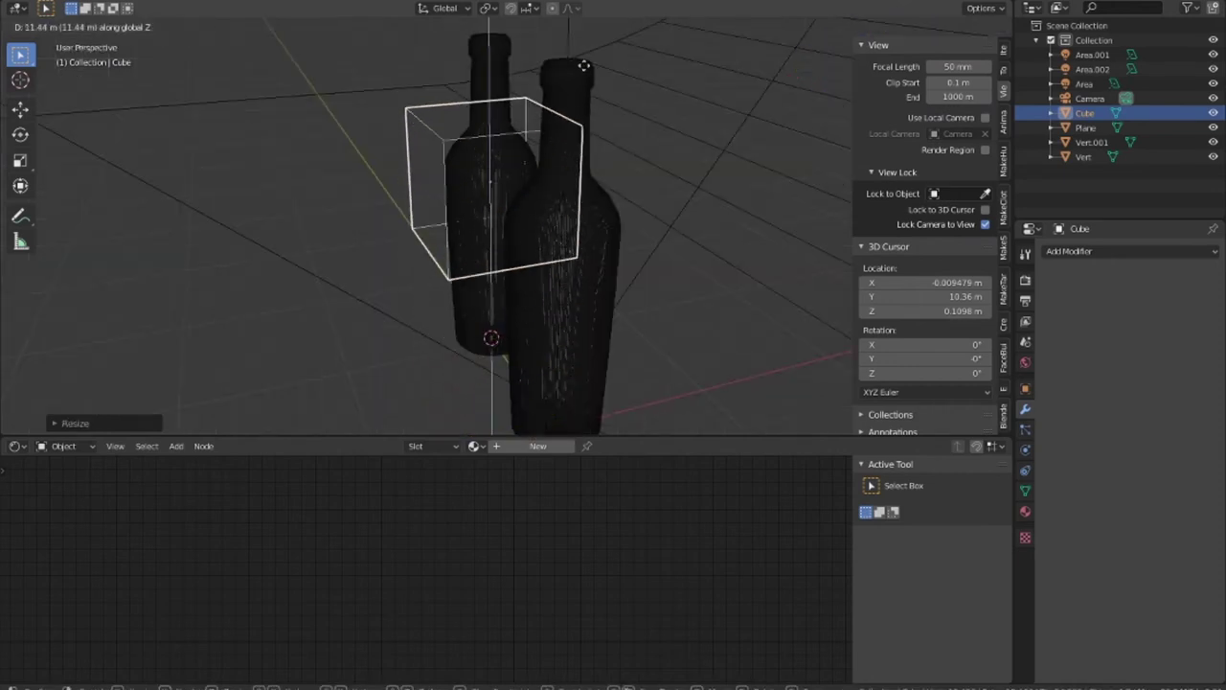
click(580, 416)
mouse_move(581, 416)
middle_down()
mouse_move(599, 329)
mouse_move(568, 351)
middle_up()
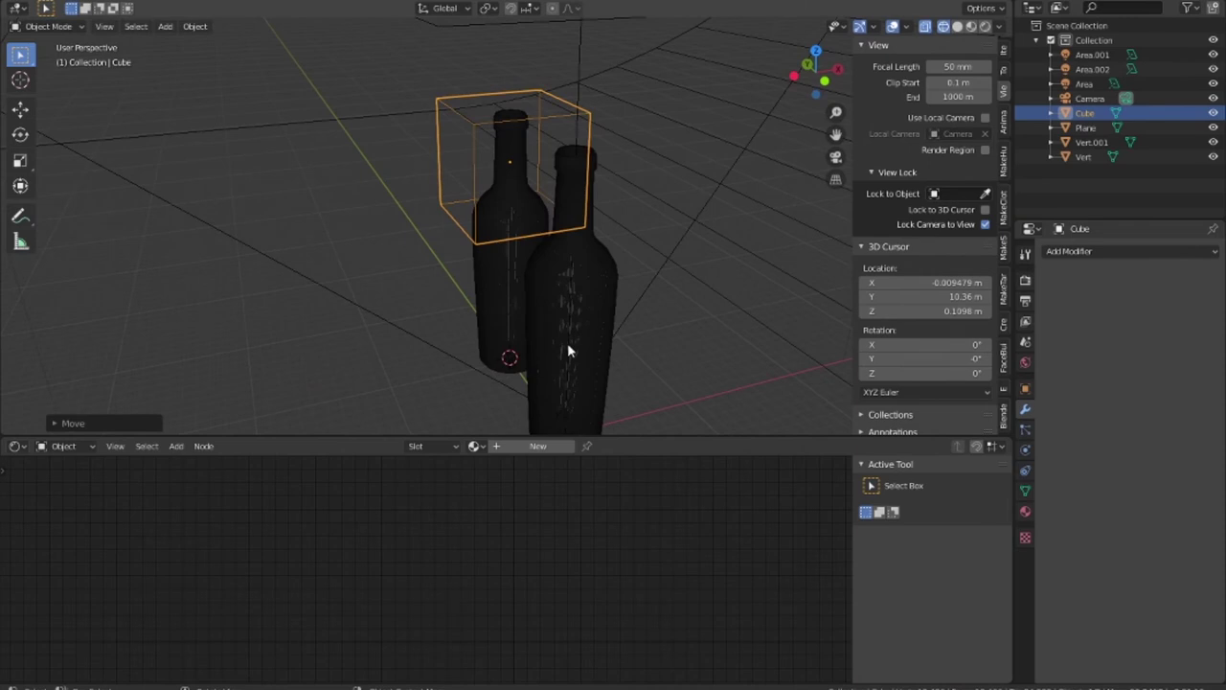
Add a Boolean modifier to the left bottle with the Cube as the cutting object.
click(504, 265)
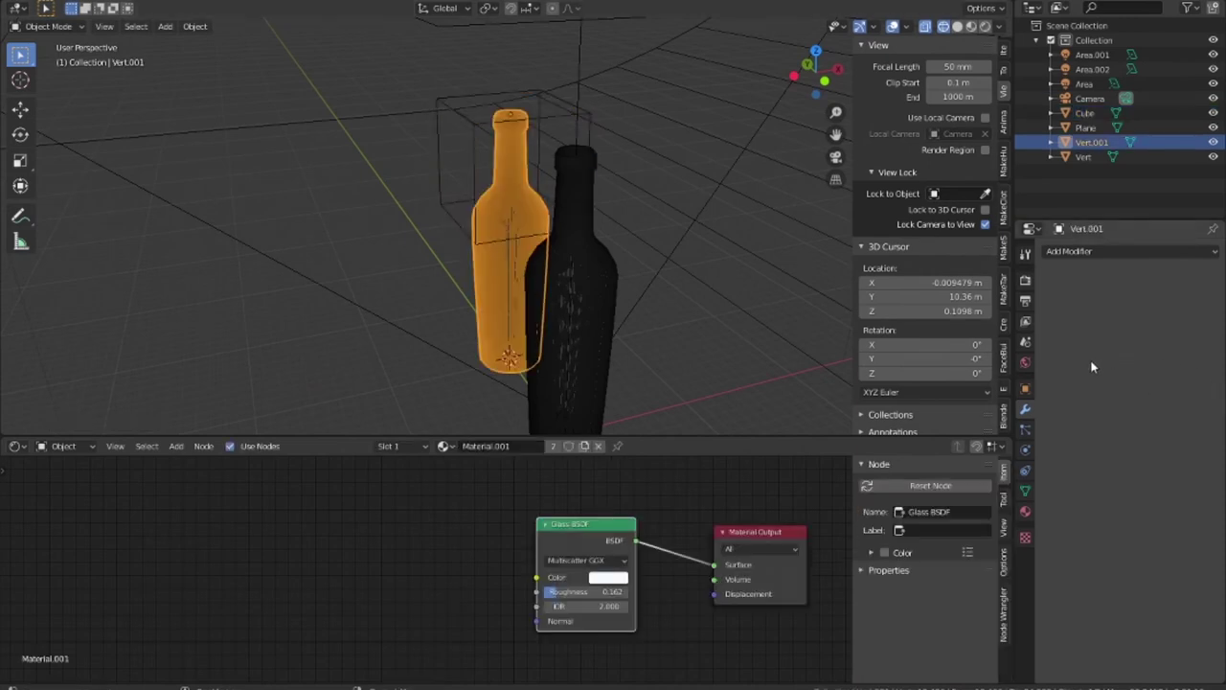
click(1086, 251)
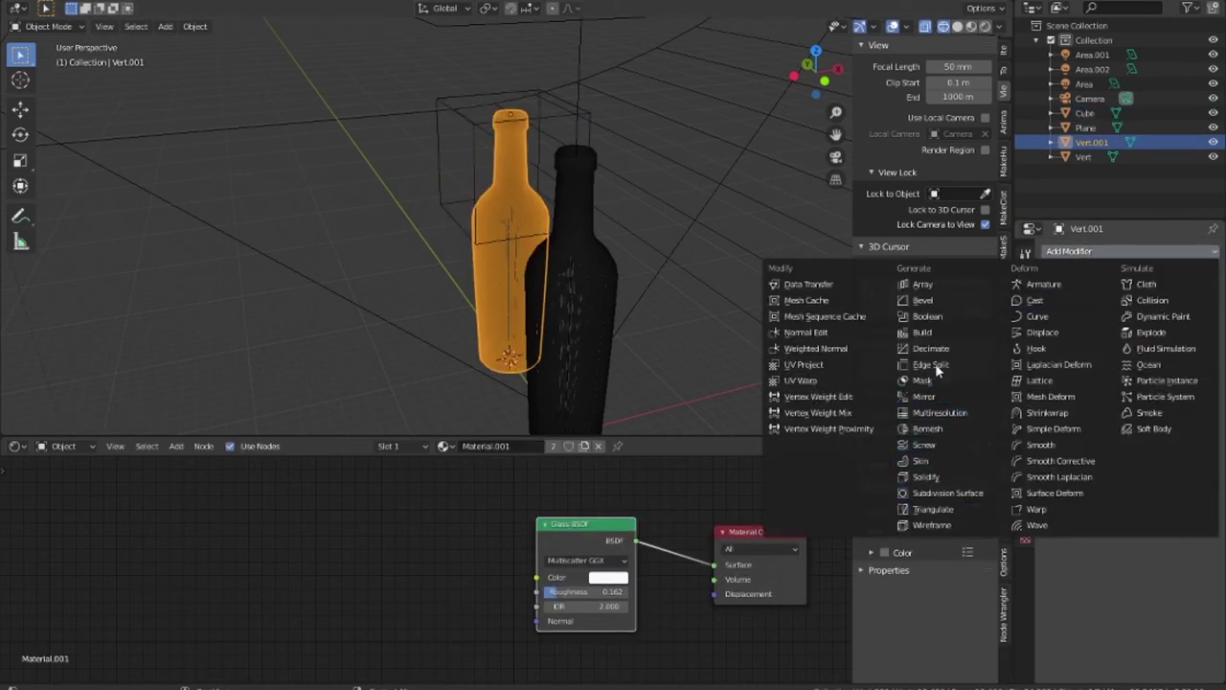
click(925, 316)
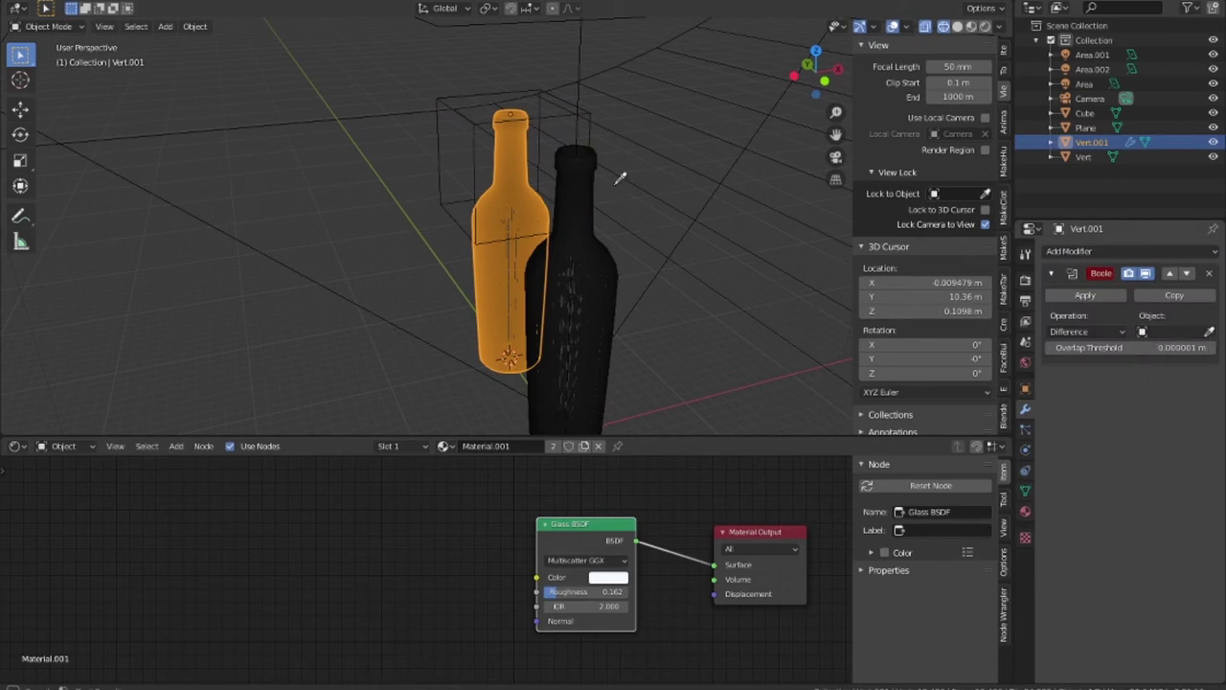
click(566, 113)
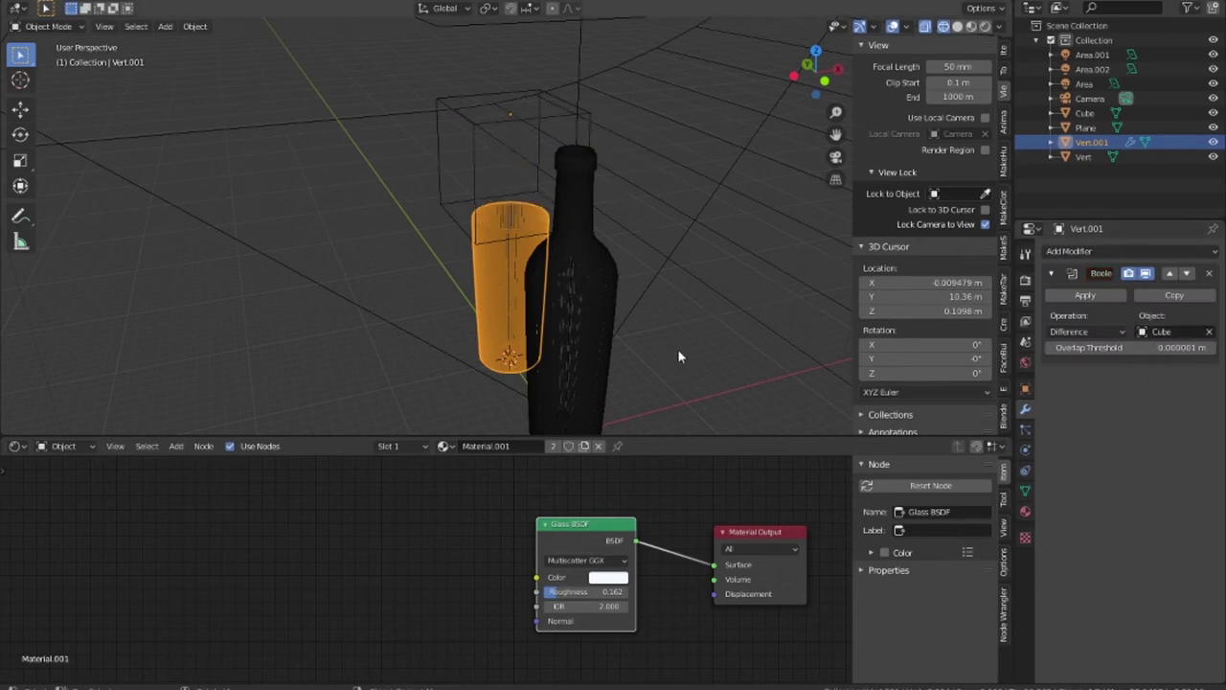
mouse_move(678, 357)
middle_down()
mouse_move(740, 327)
mouse_move(758, 335)
middle_up()
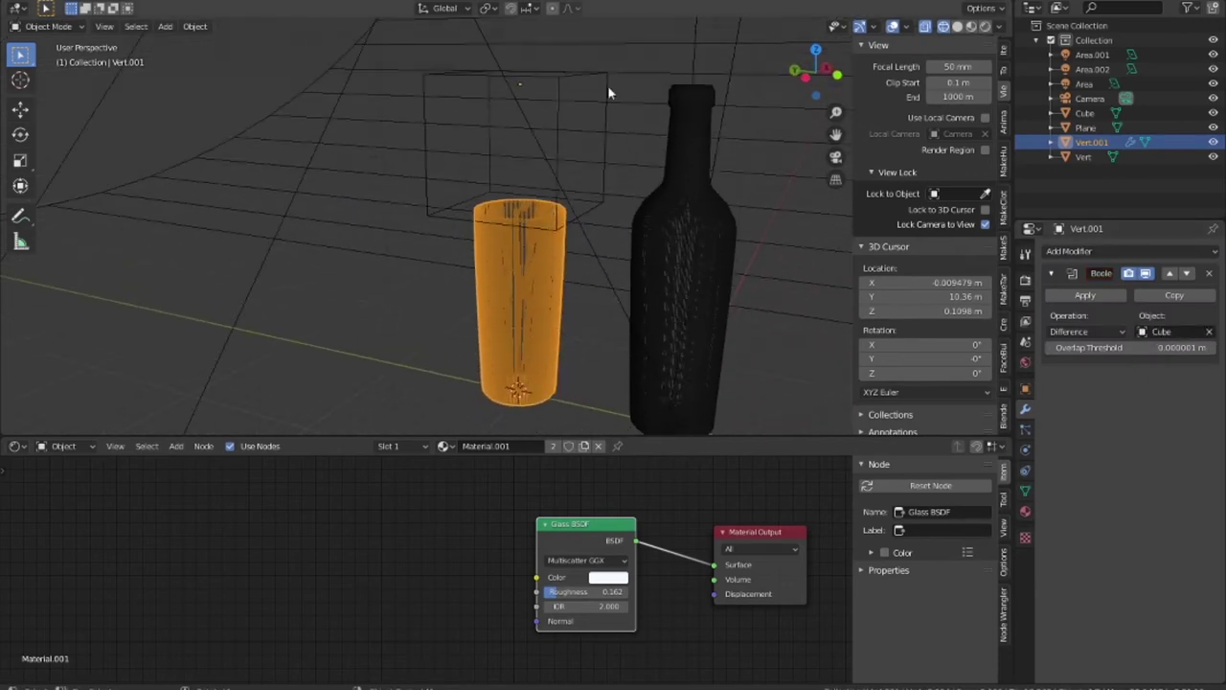
Hide the cube, keep the Boolean operation on Difference, and view through the camera.
click(607, 110)
key(h)
scroll(590, 284, up, 2)
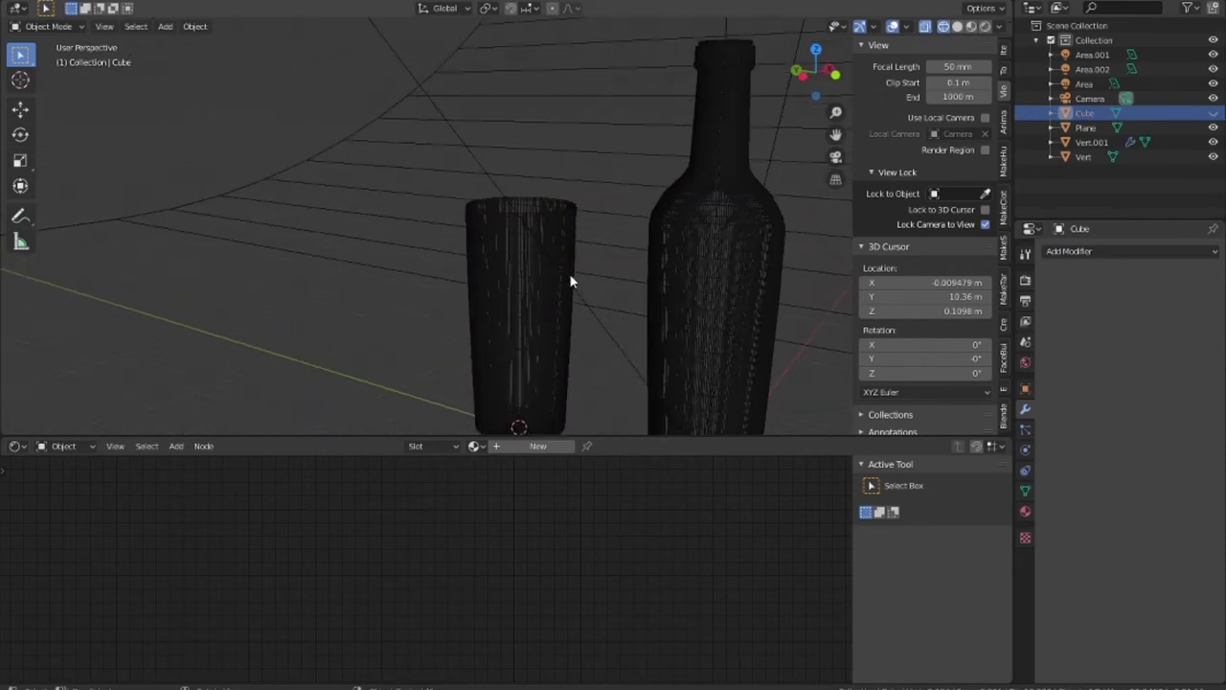
click(557, 257)
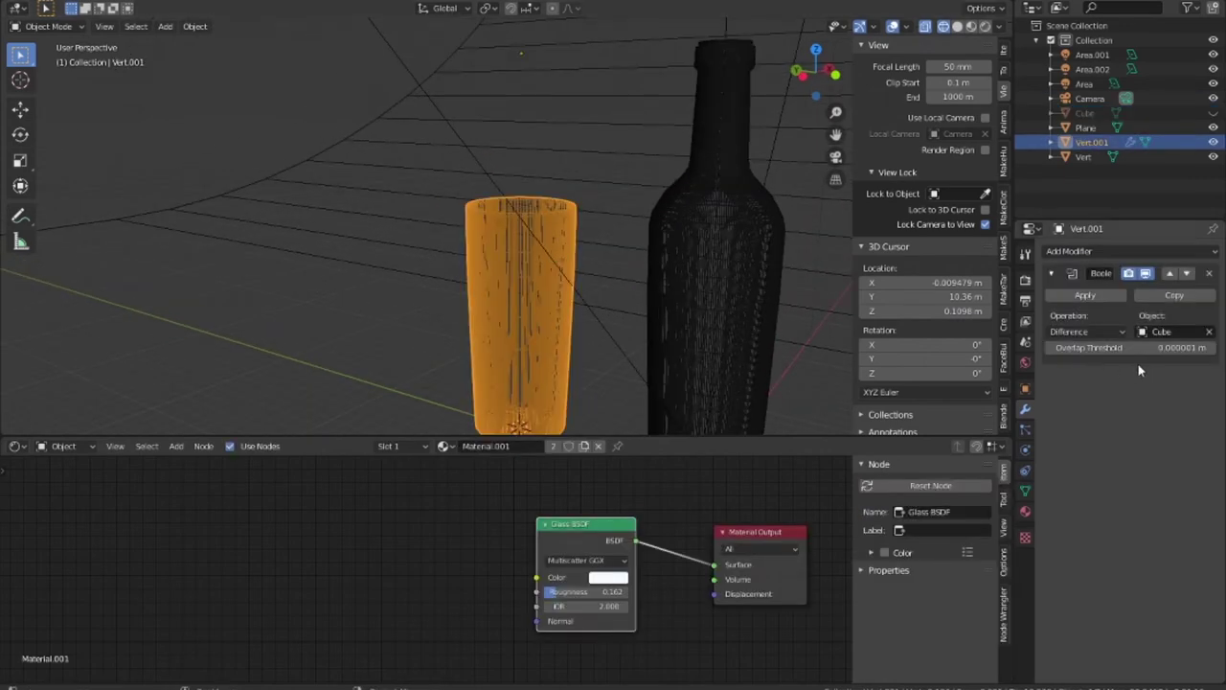
click(1103, 332)
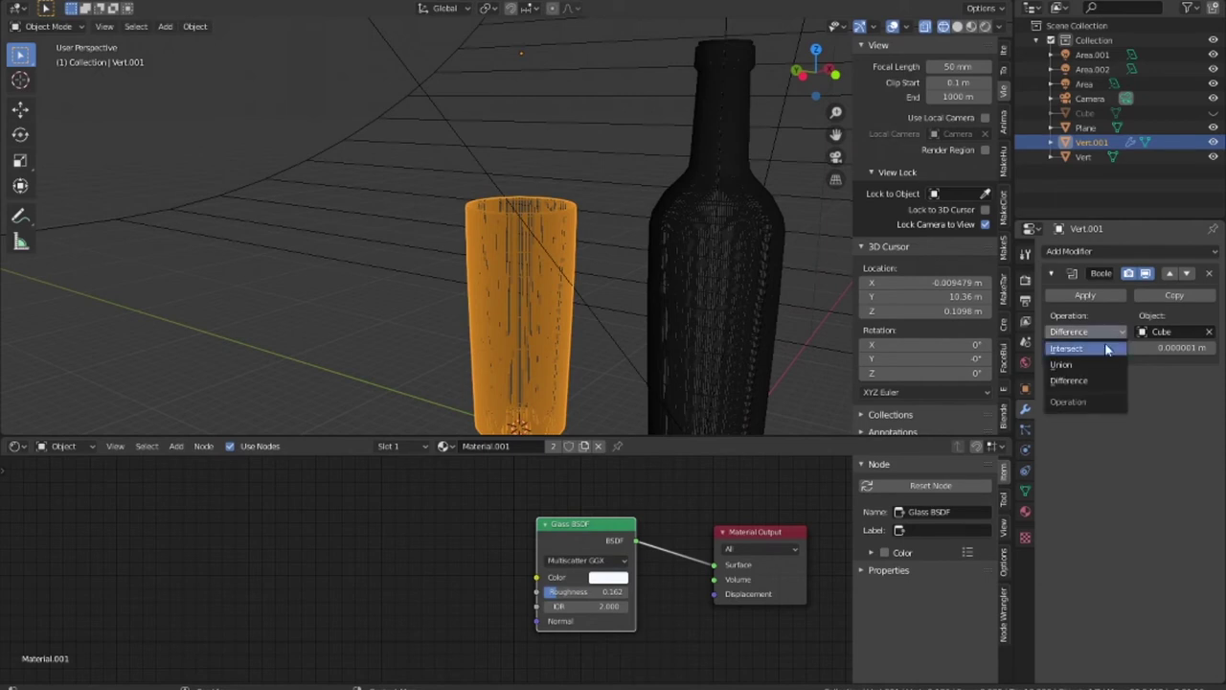
click(1069, 380)
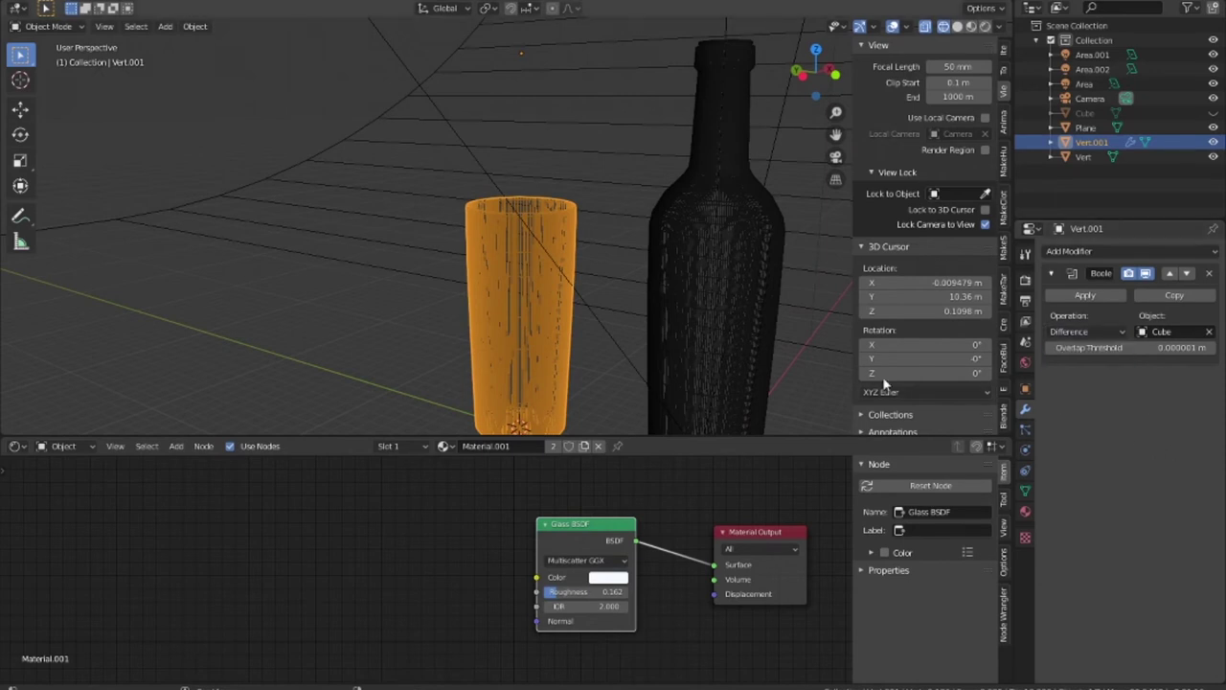
key(KP_0)
Switch to Rendered shading and tint the Glass BSDF colour pale green for the bottle and tumbler.
click(969, 27)
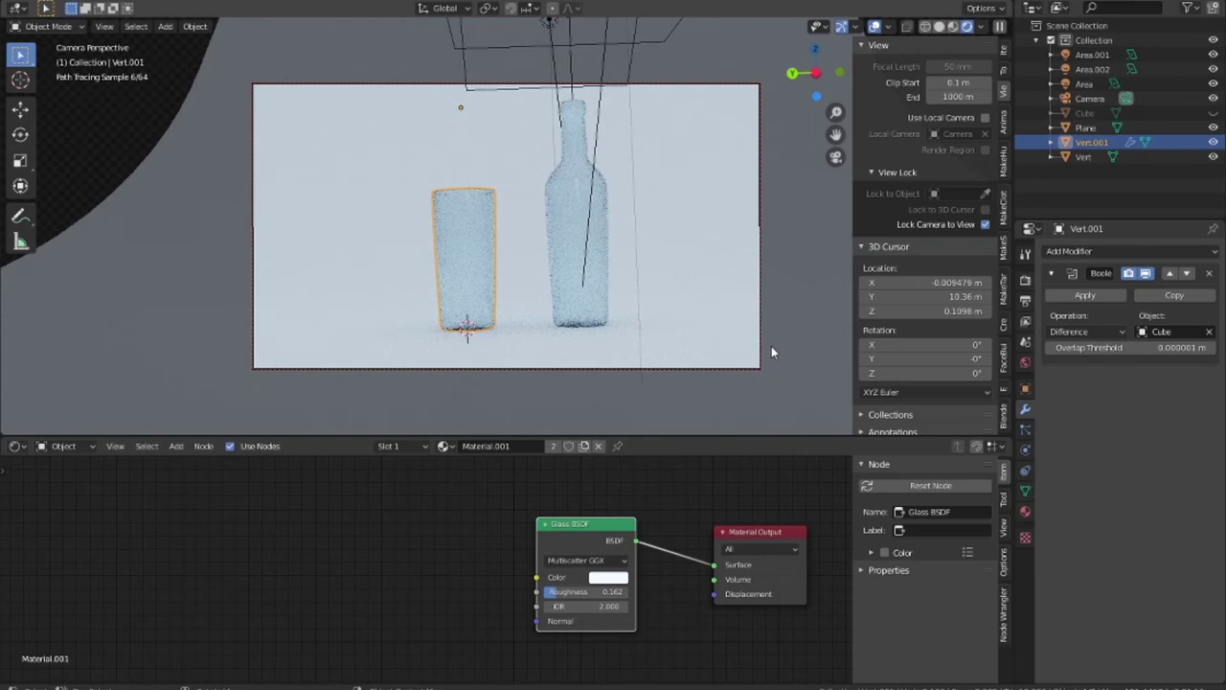
click(608, 577)
click(635, 436)
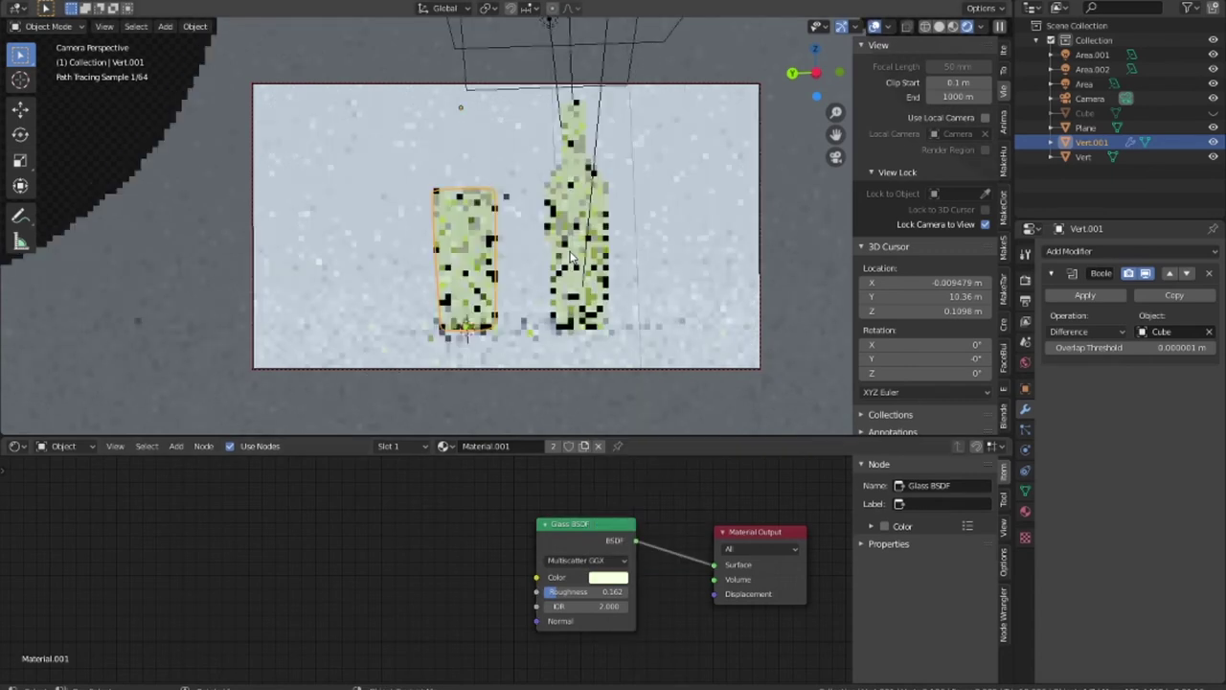
middle_drag(572, 256, 650, 309)
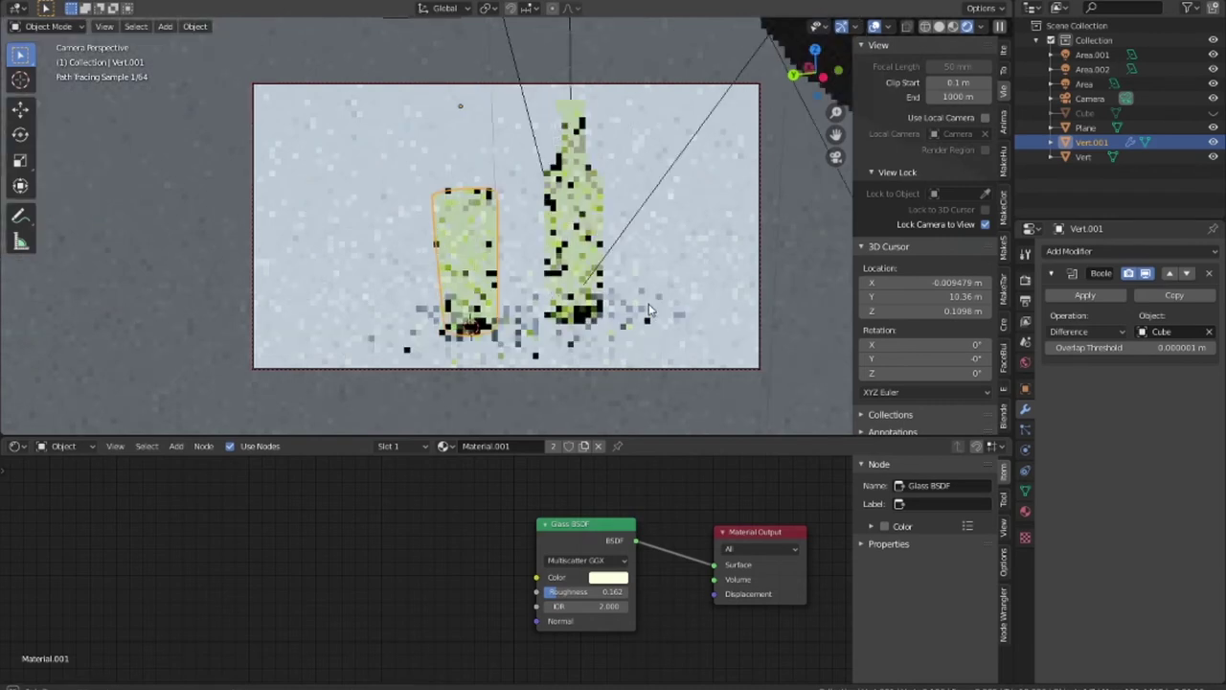
Scale the floor plane to a new size.
click(649, 309)
key(s)
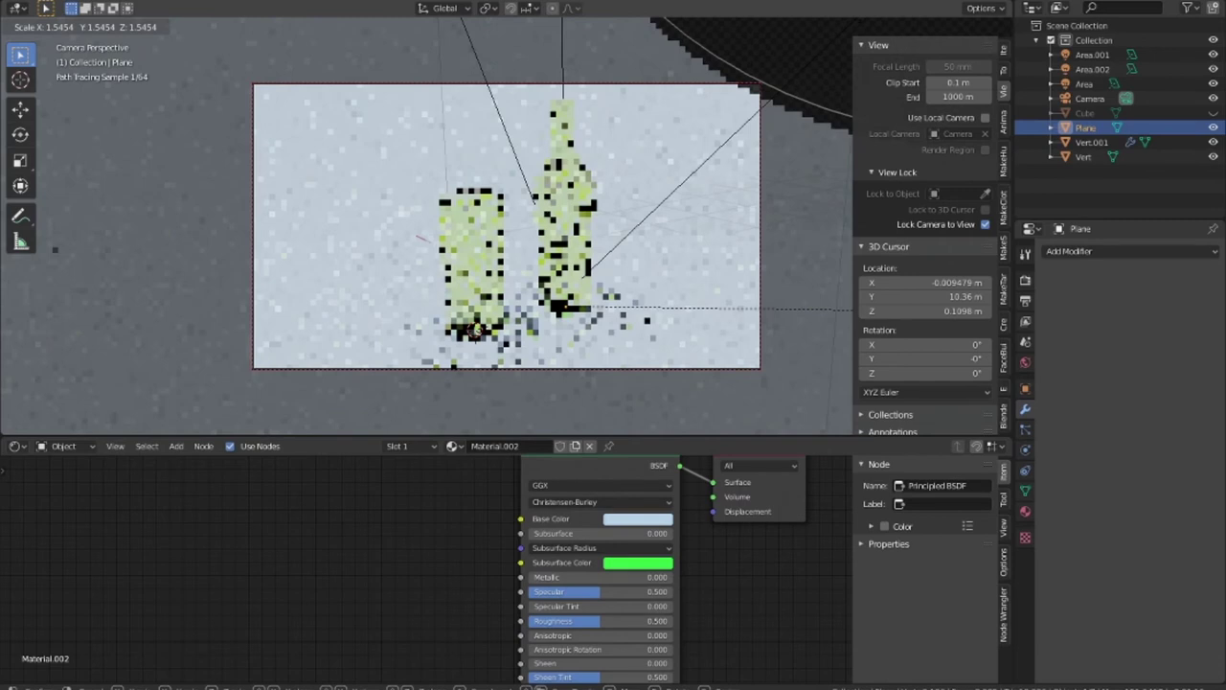
key(Return)
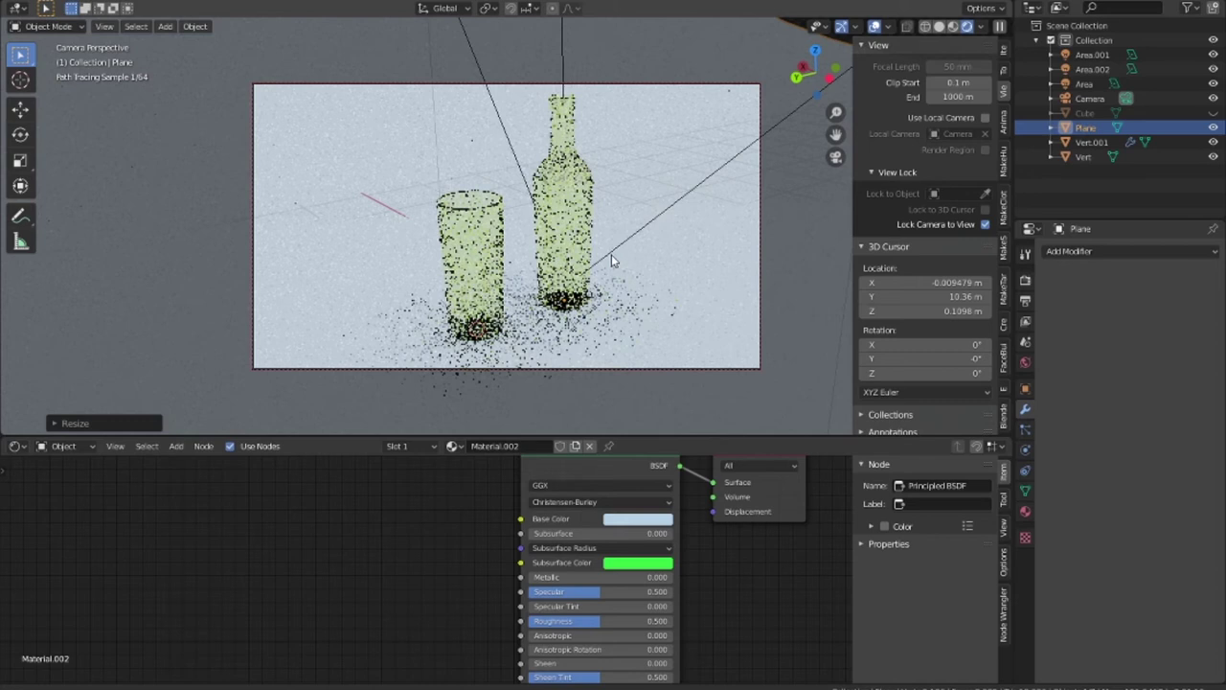
Refresh the rendered preview via Material Preview and show the active tool's settings.
scroll(594, 566, down, 2)
click(953, 26)
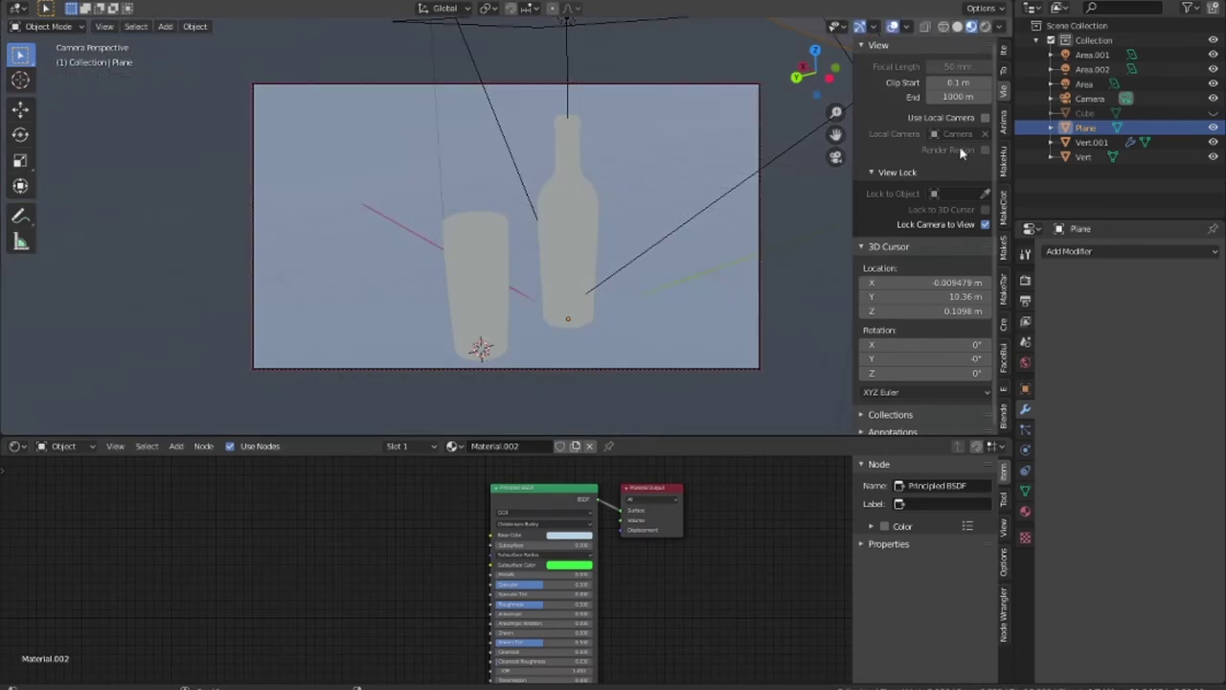
click(985, 26)
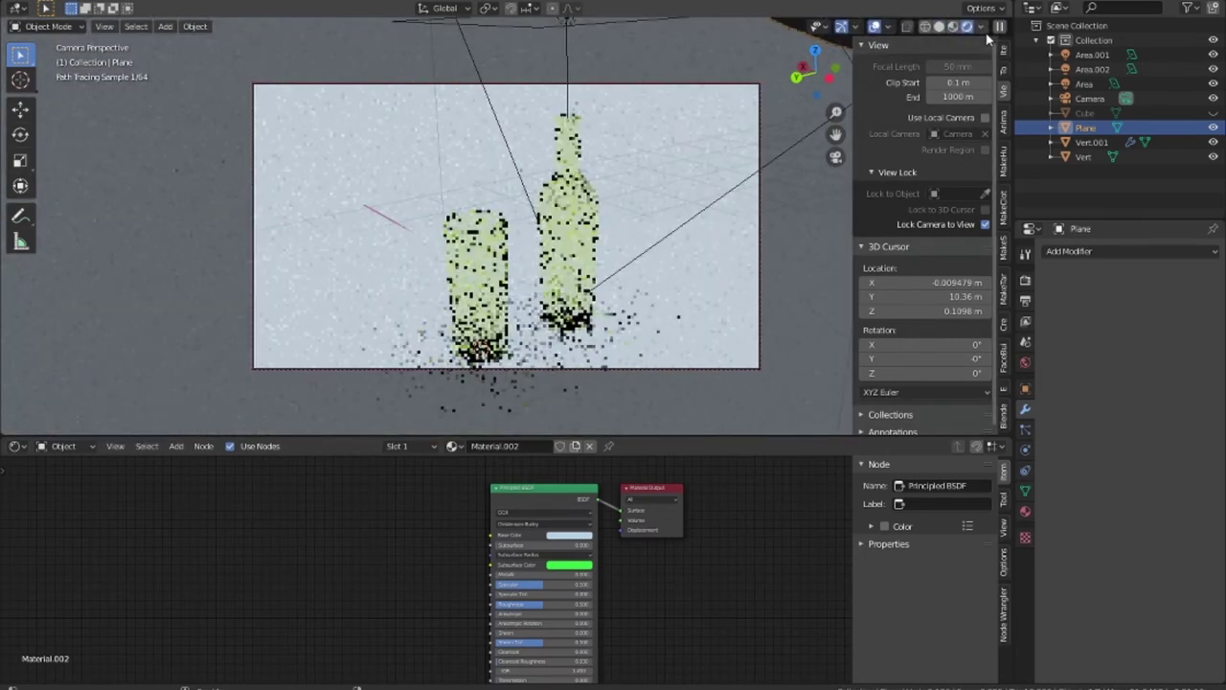
click(1025, 254)
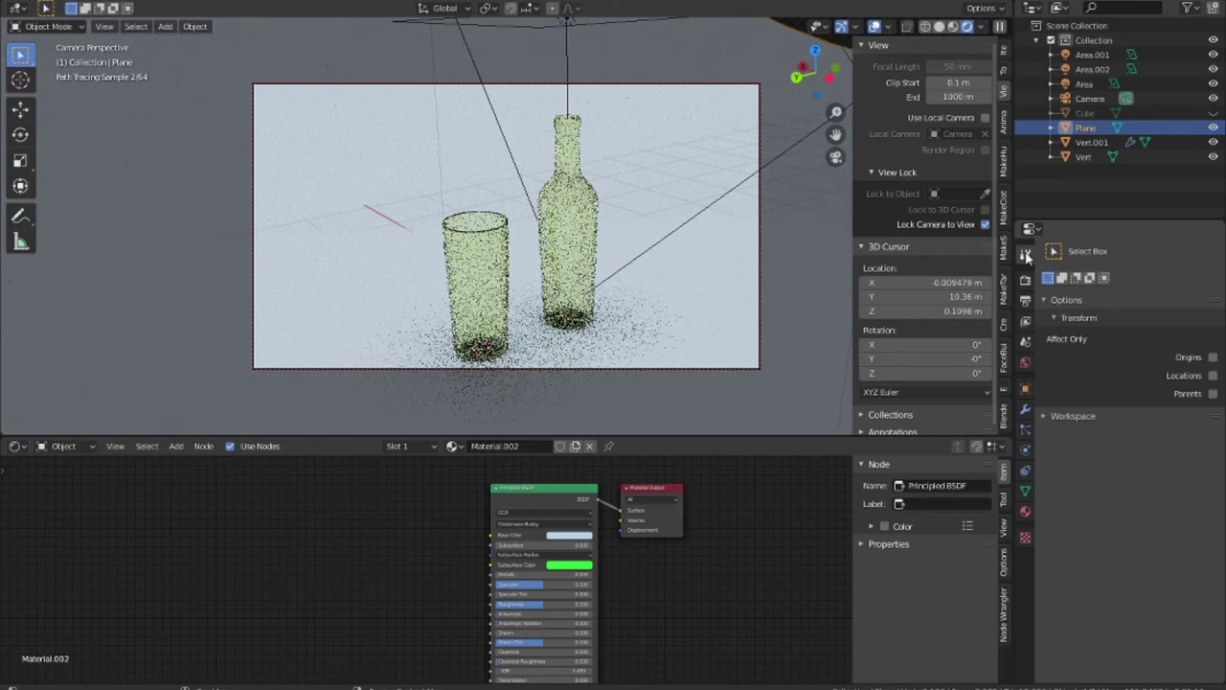
Assign Material.002 to the floor plane and lighten its base colour to near-white.
click(1025, 279)
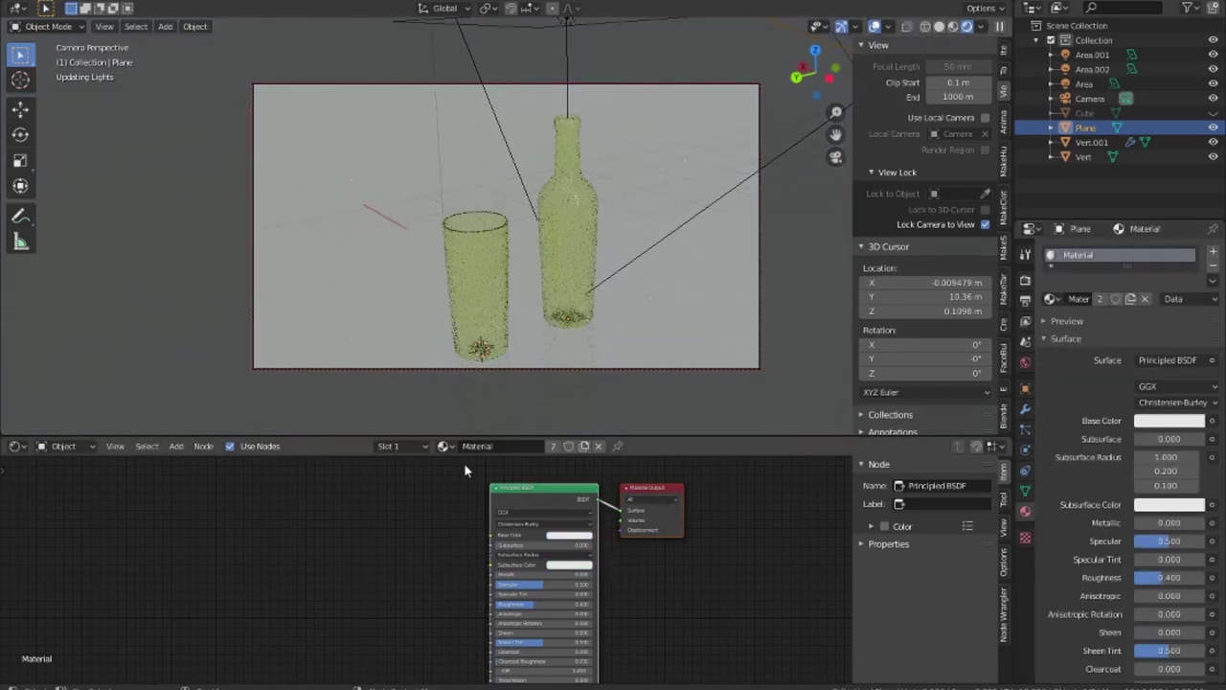
click(444, 445)
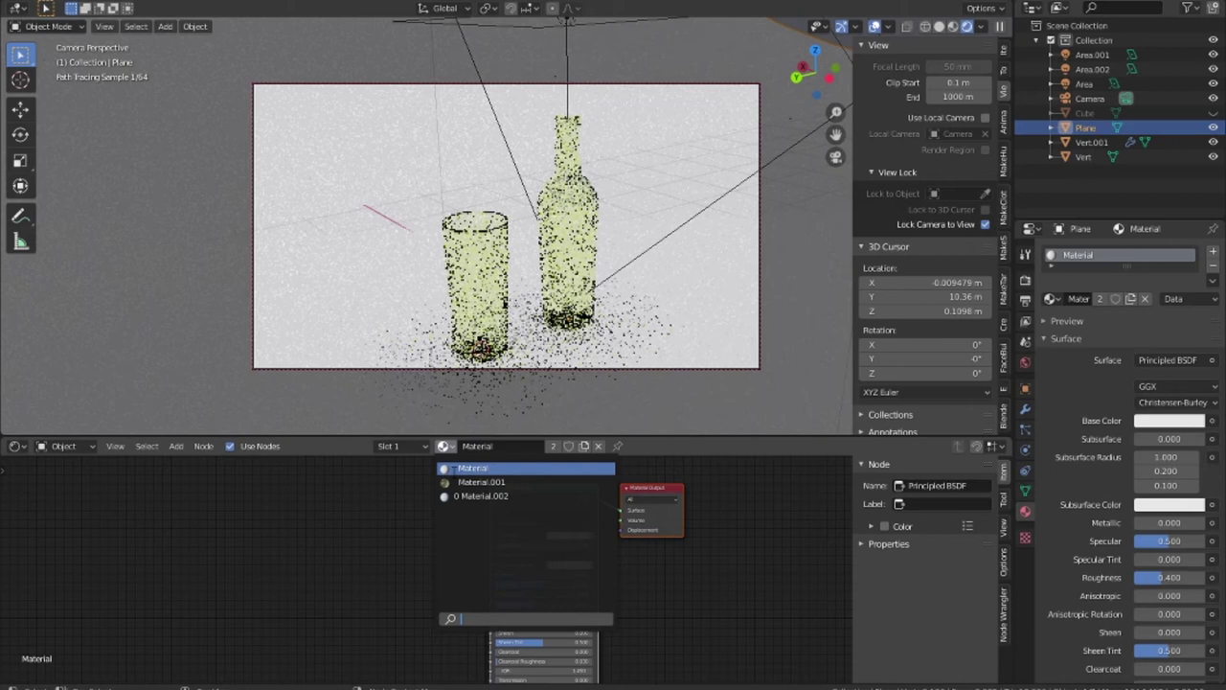
click(481, 495)
click(655, 514)
drag(743, 345, 745, 313)
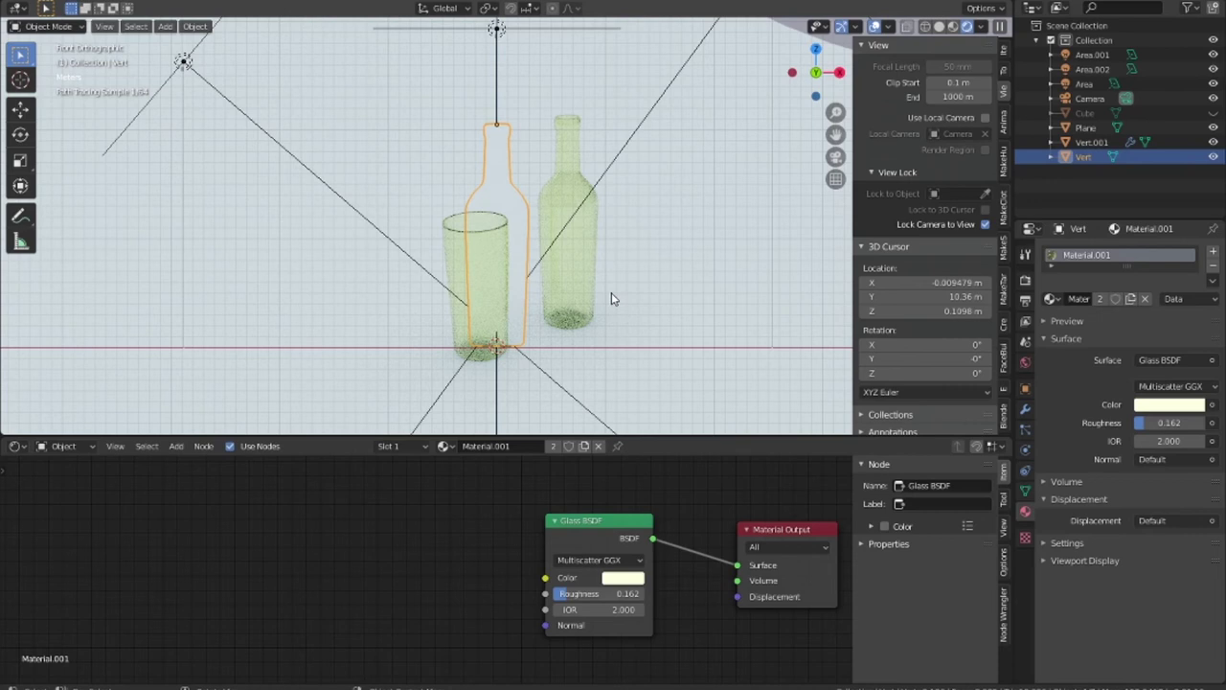
Duplicate the bottle, place the copy beside the original, and switch to solid shading.
key(shift+d)
mouse_move(611, 292)
middle_down()
mouse_move(596, 269)
mouse_move(645, 294)
mouse_move(772, 317)
middle_up()
click(943, 27)
scroll(649, 312, up, 3)
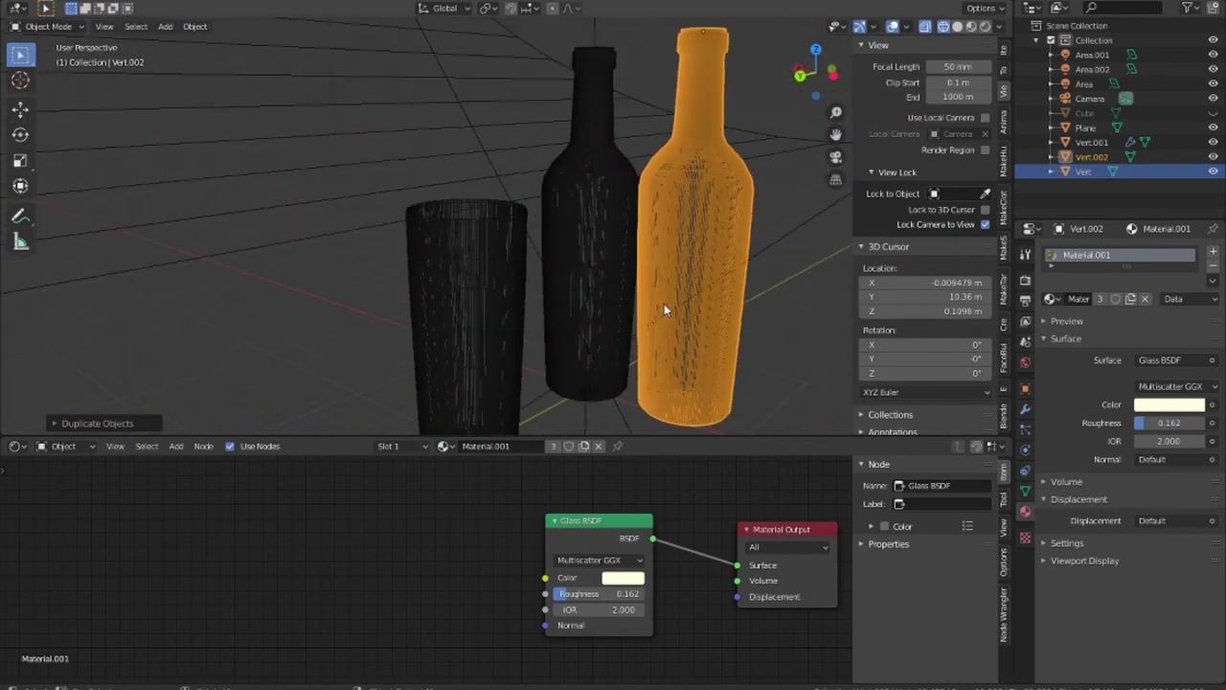
scroll(663, 303, down, 1)
scroll(735, 326, down, 2)
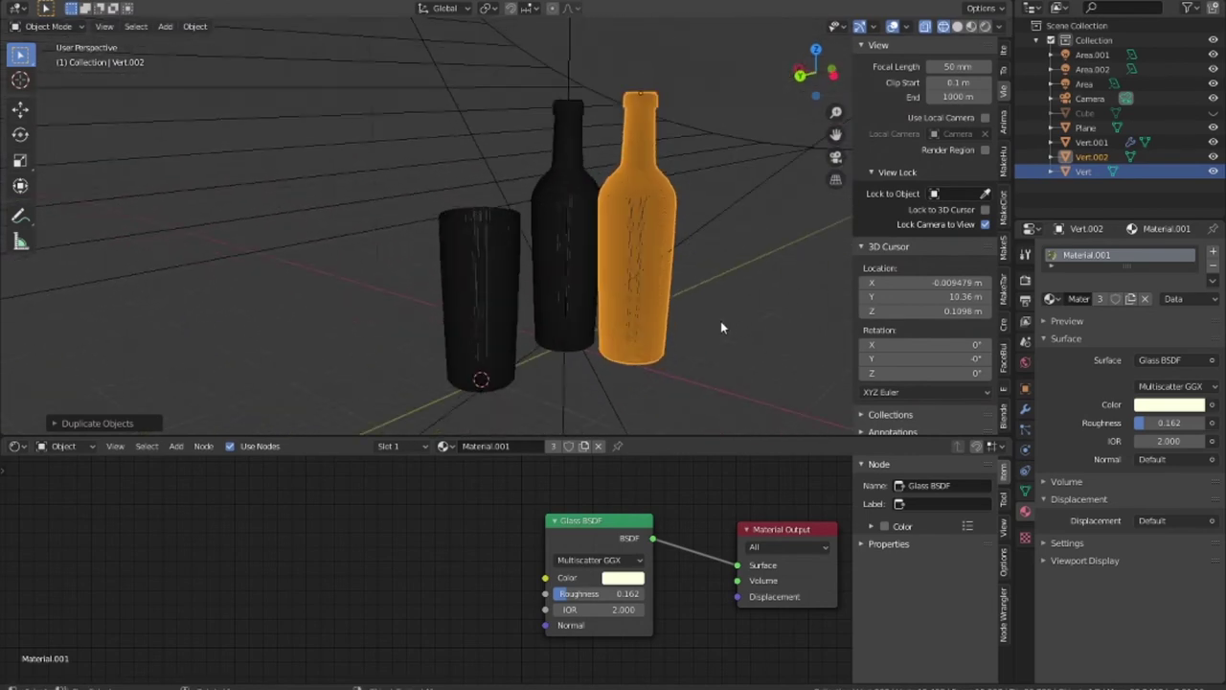
Add a cube at the copy's base, scale it up and raise it along Z.
shift+right_click(632, 362)
key(shift+a)
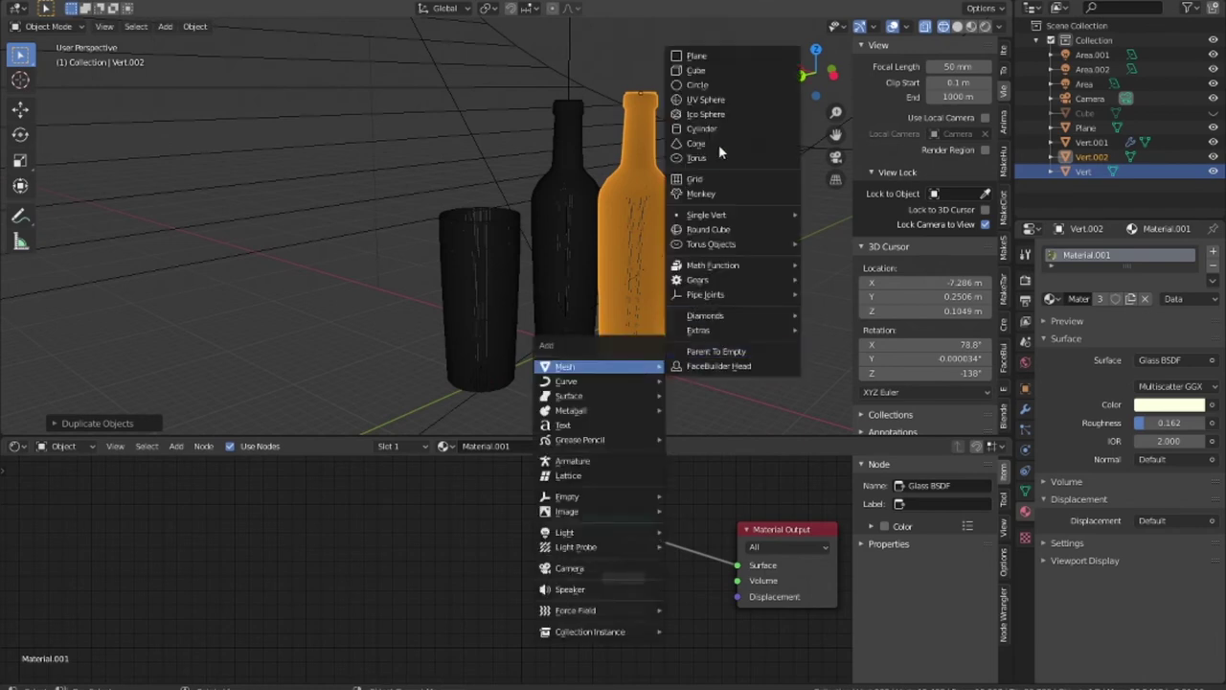
click(712, 76)
key(s)
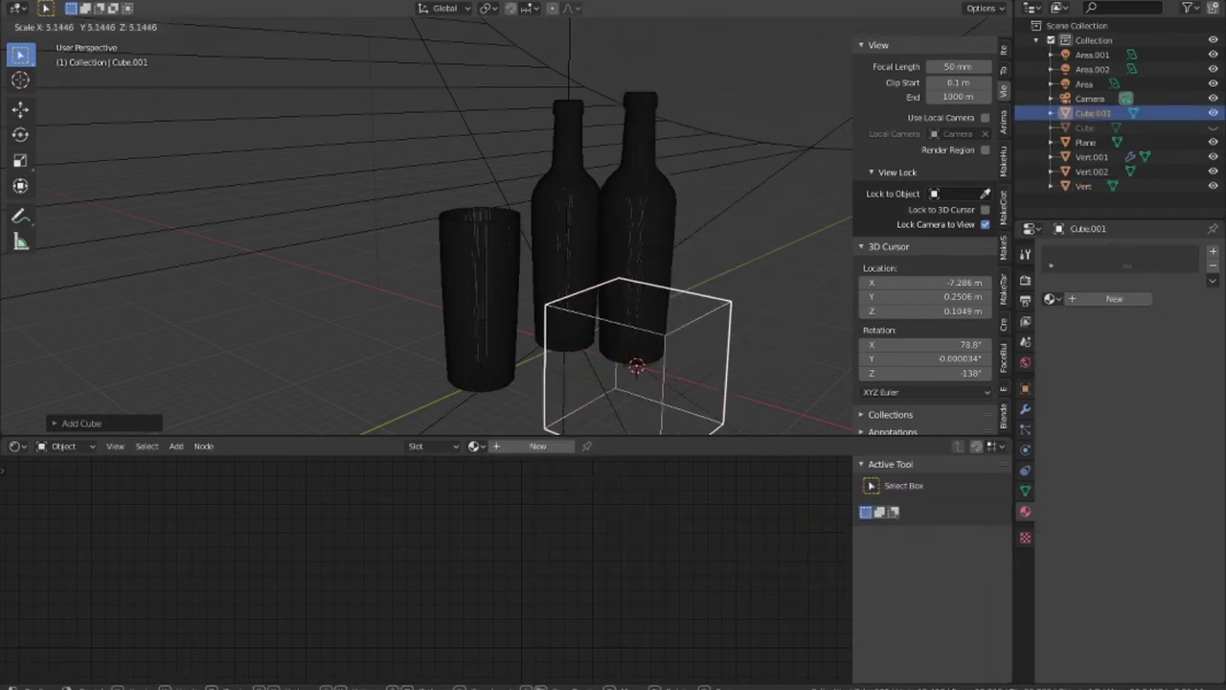
click(734, 329)
mouse_move(736, 327)
middle_down()
mouse_move(792, 285)
mouse_move(780, 287)
middle_up()
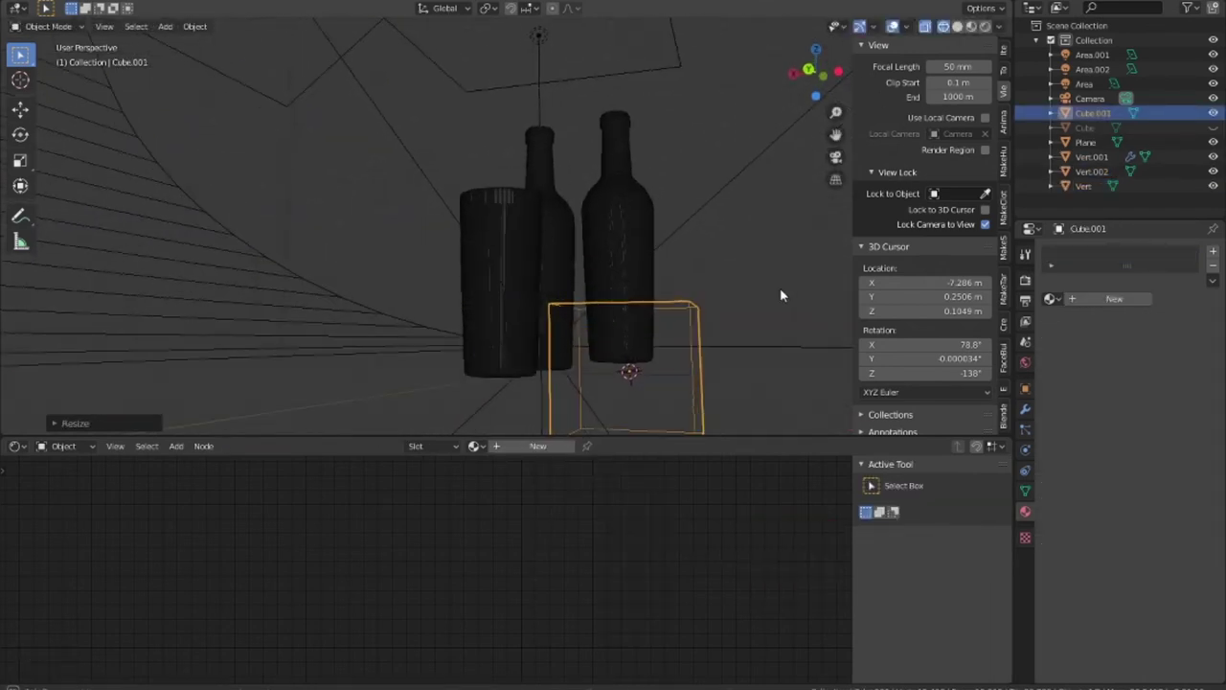
key(g)
key(z)
click(707, 270)
Give the right bottle a Boolean modifier cutting with Cube.001 in Difference mode.
click(632, 211)
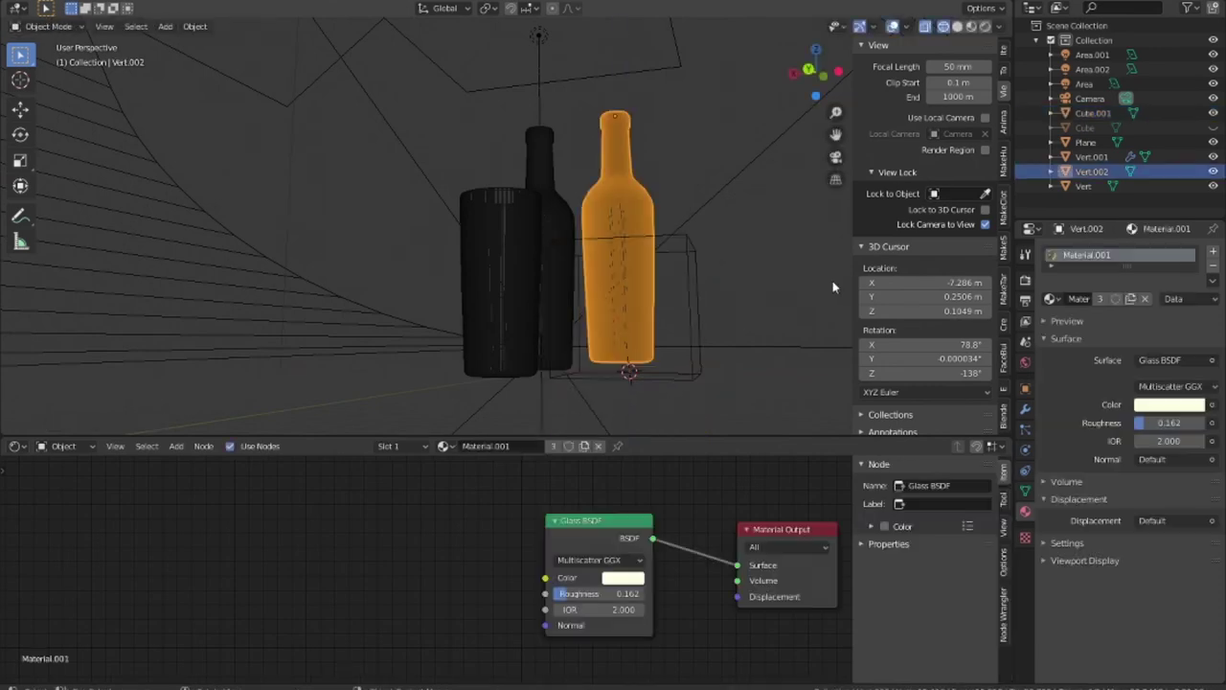
click(1026, 411)
click(1130, 251)
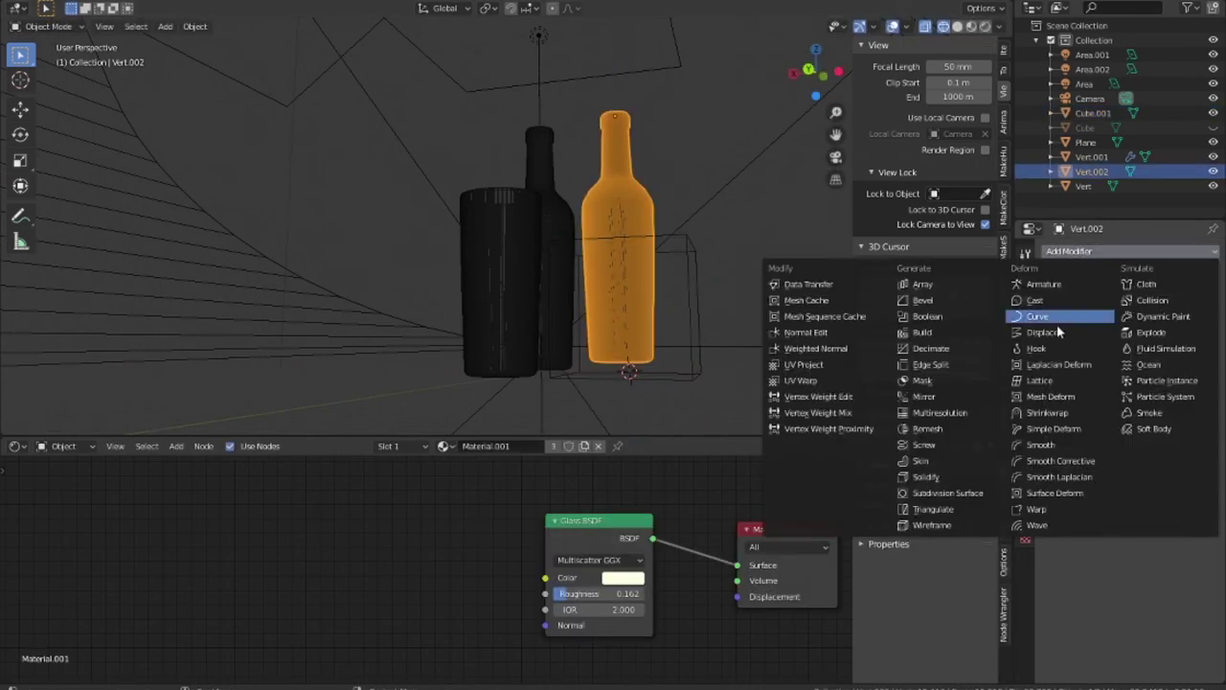
click(944, 320)
click(1208, 332)
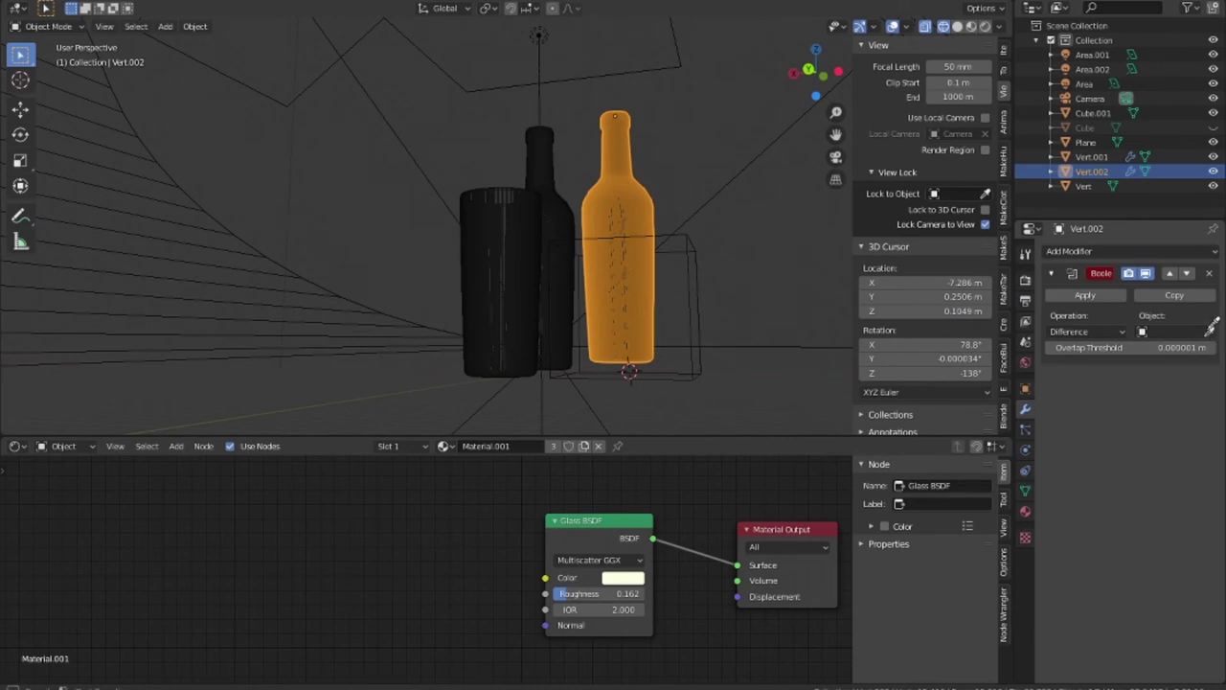
click(708, 305)
click(1087, 331)
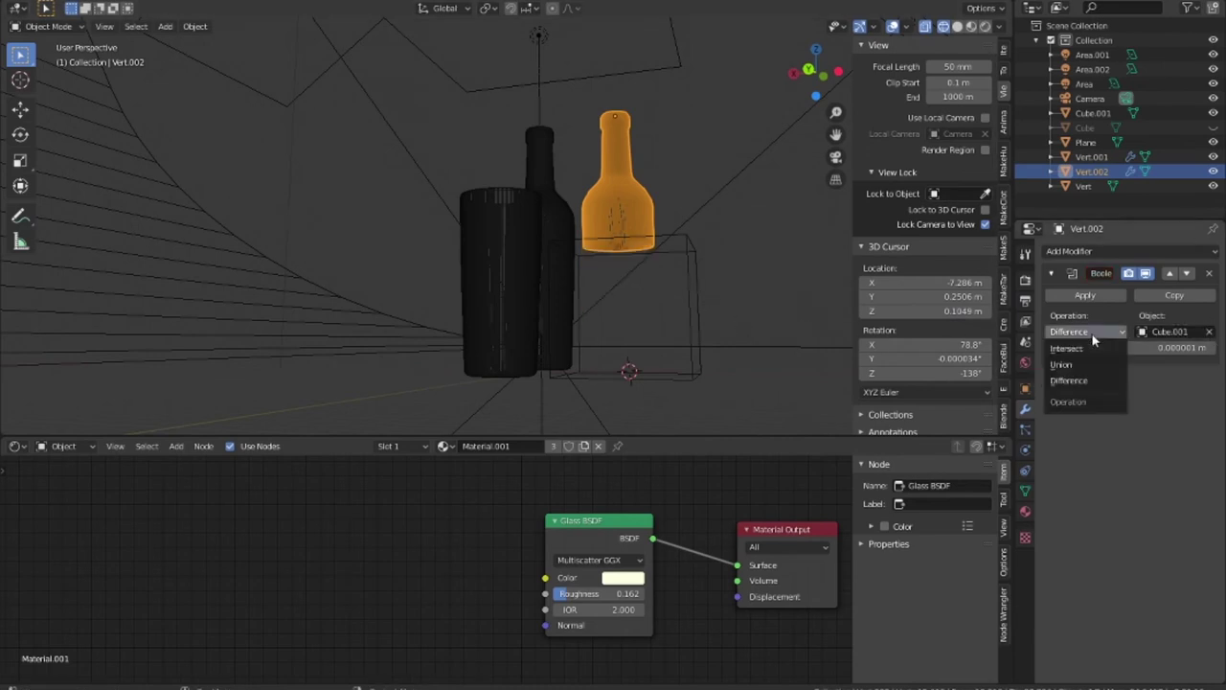
click(1071, 381)
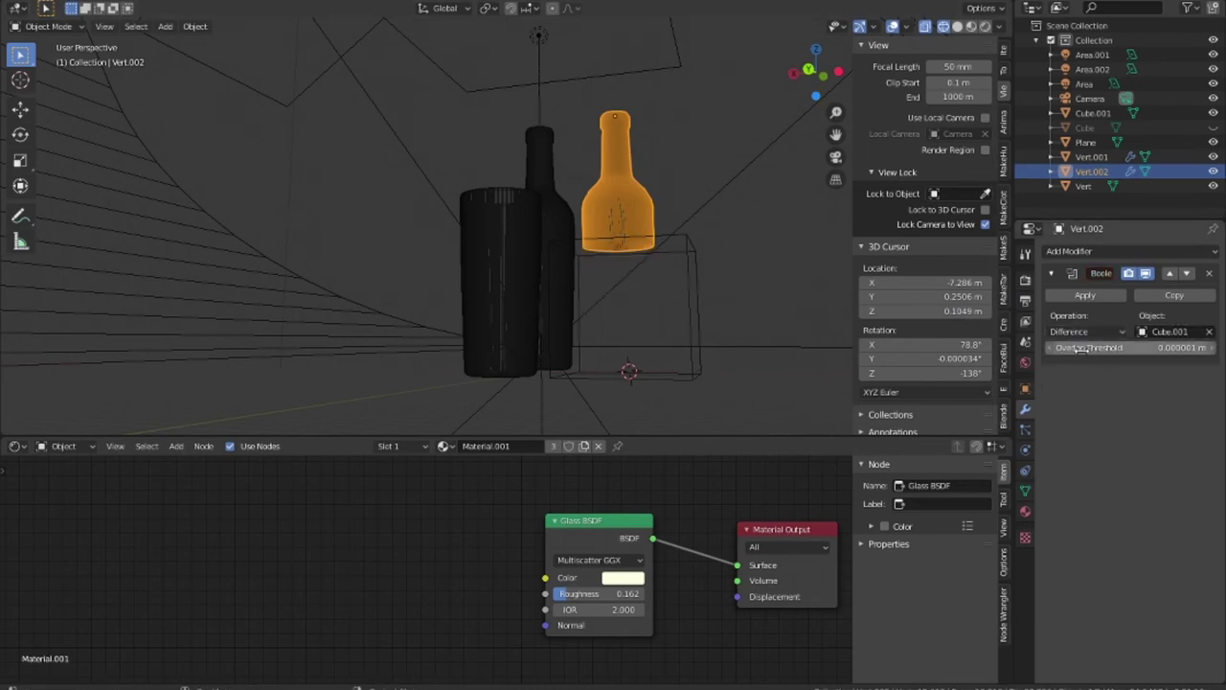
Hide the Cube.001 cutter and select the cut bottle.
click(700, 312)
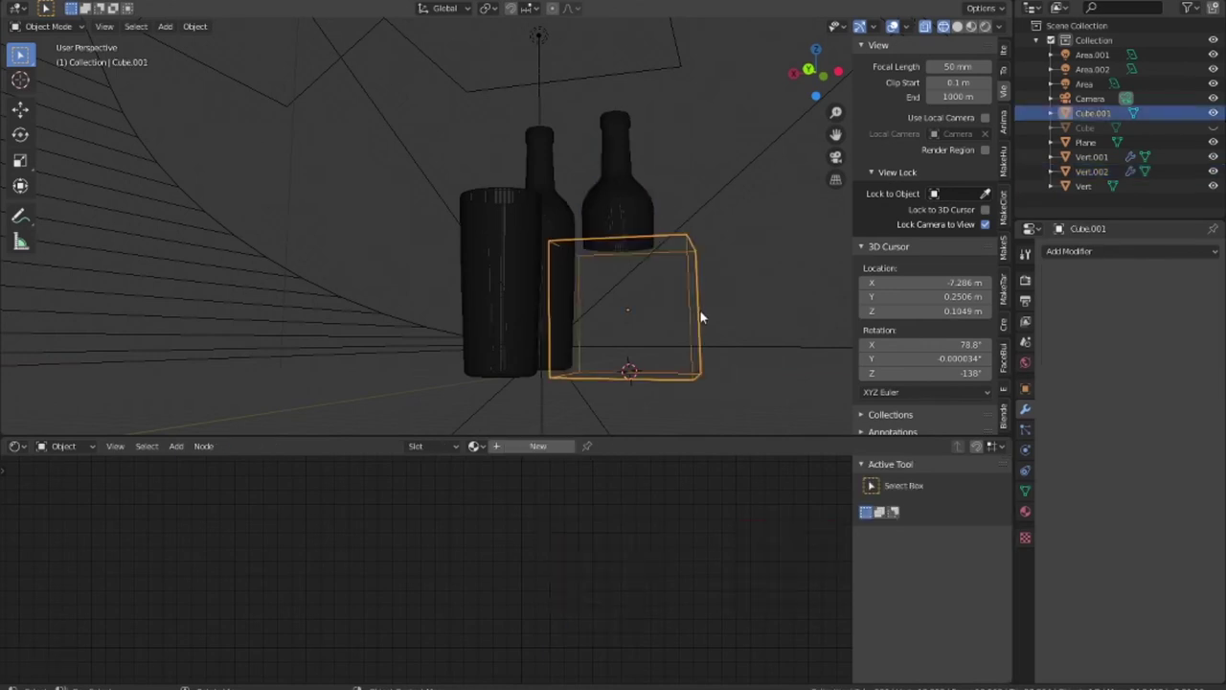
key(h)
middle_drag(708, 312, 681, 292)
click(682, 287)
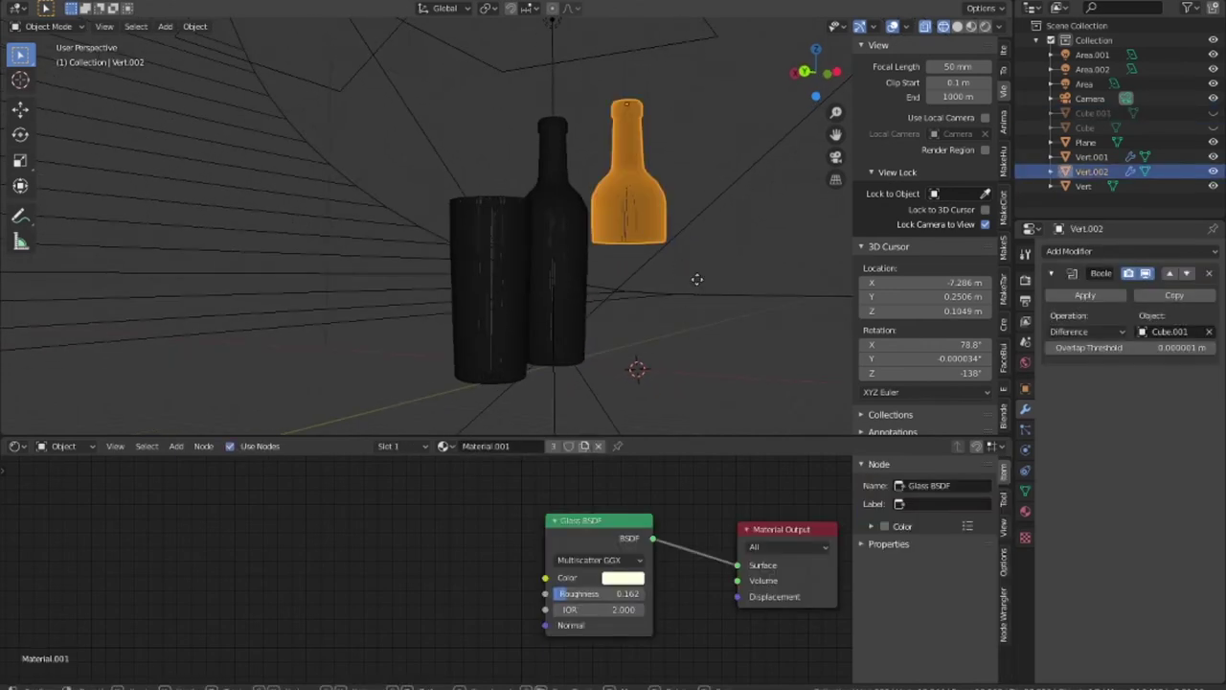
Lower the cut bottle along Z and check it through the camera.
key(g)
key(z)
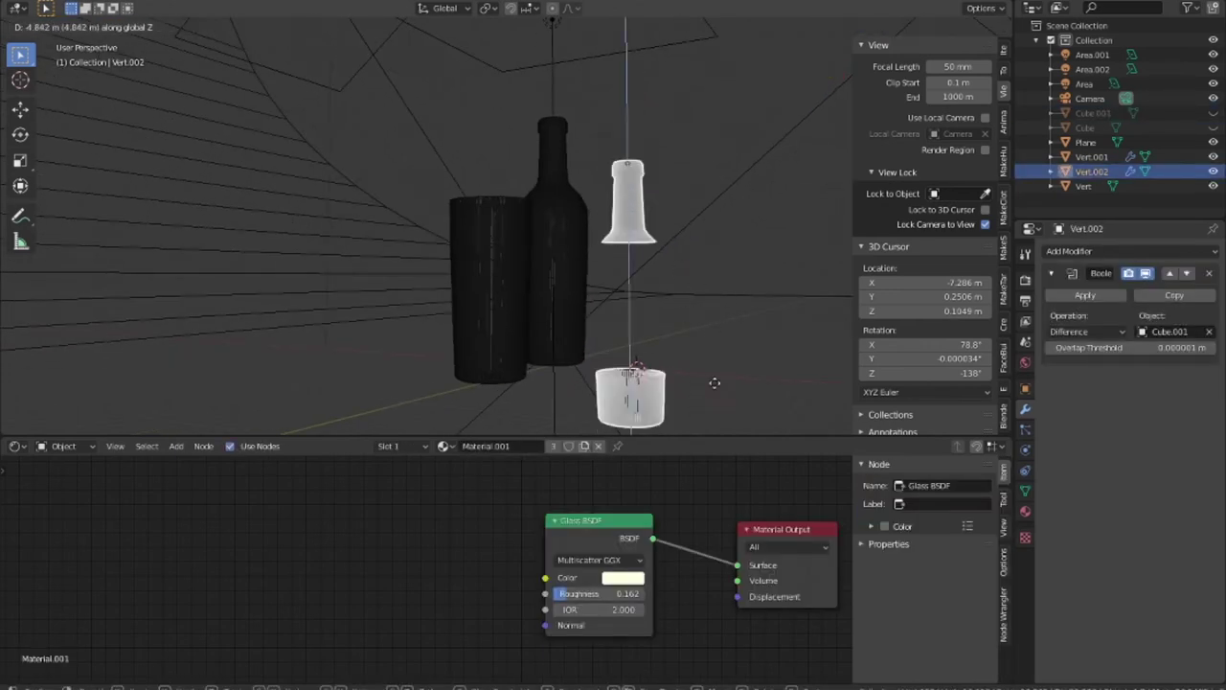
click(714, 349)
middle_drag(715, 347, 712, 318)
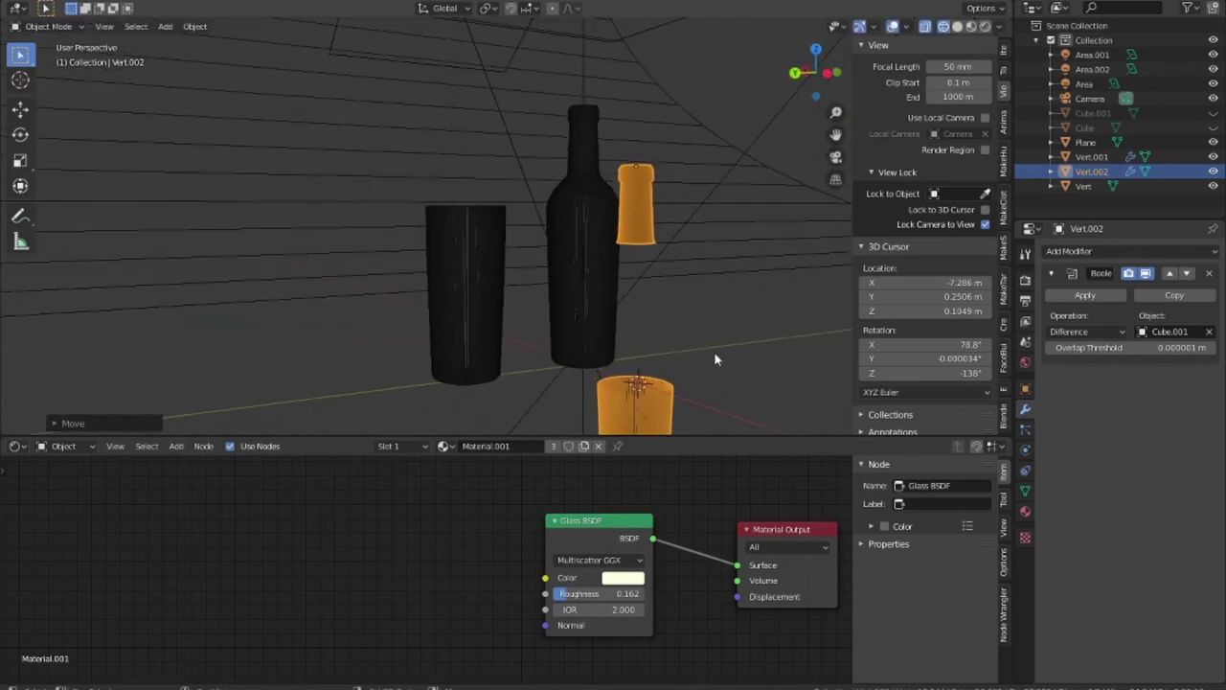
key(KP_0)
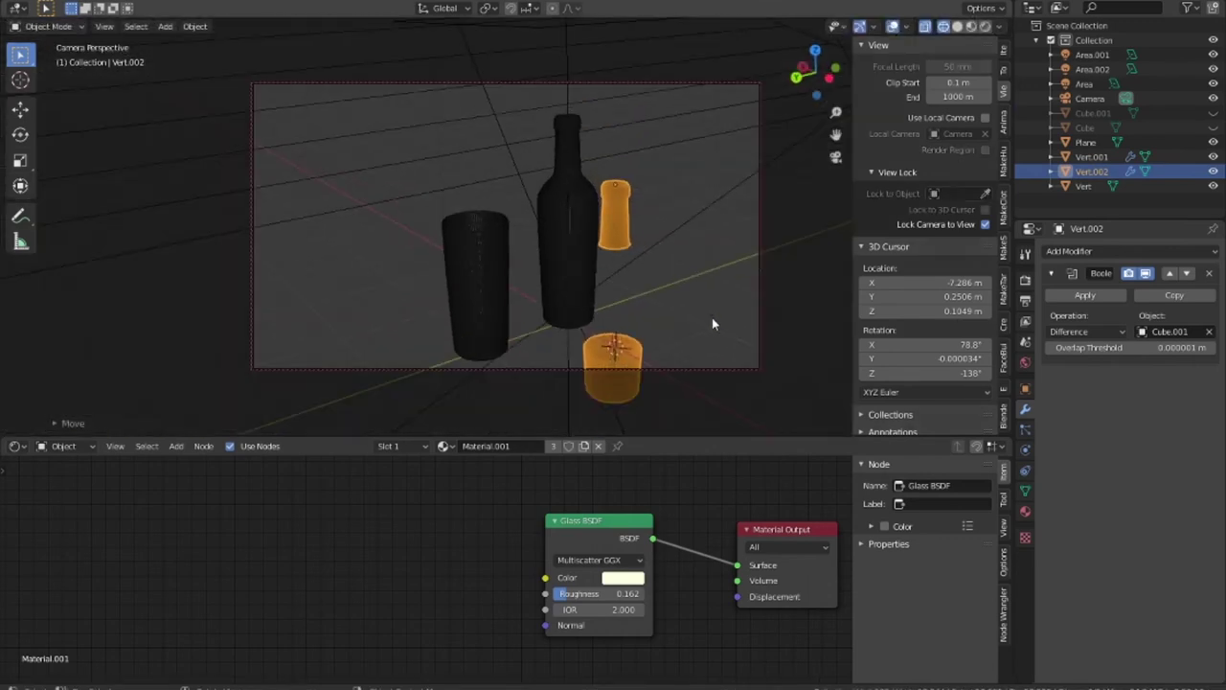
click(712, 317)
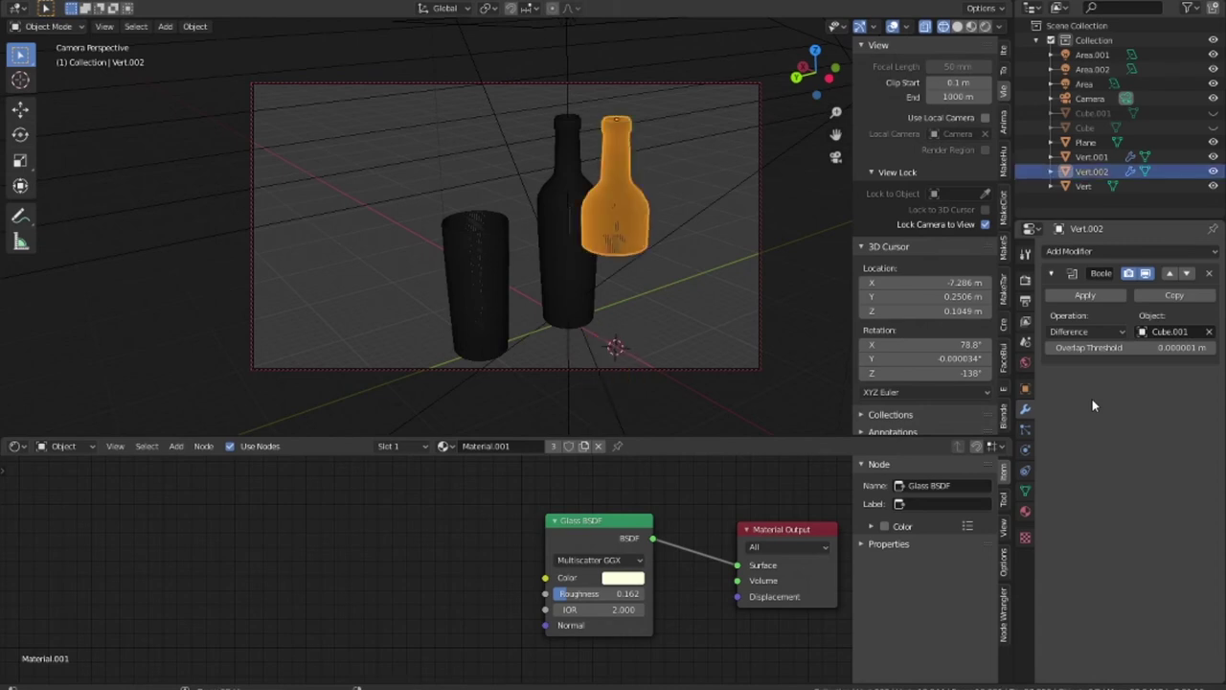
Apply the Boolean cut, drop the broken bottle down and tip it onto its side about X.
click(1084, 295)
key(g)
key(z)
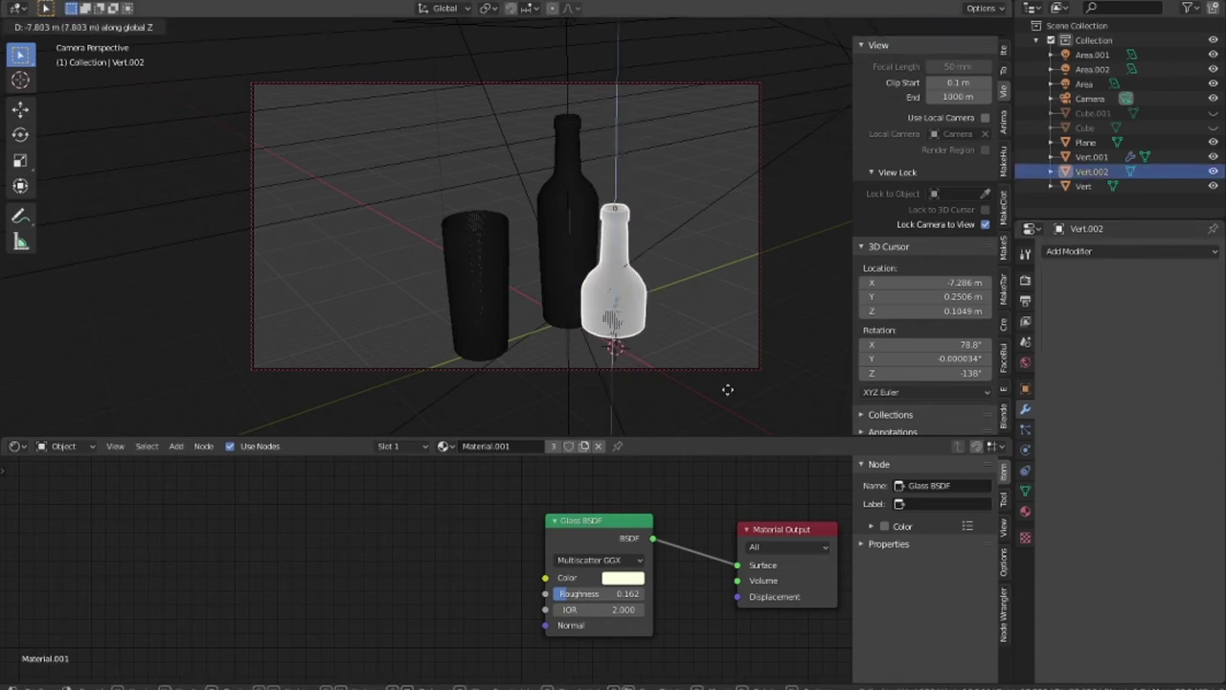
click(728, 401)
key(r)
key(x)
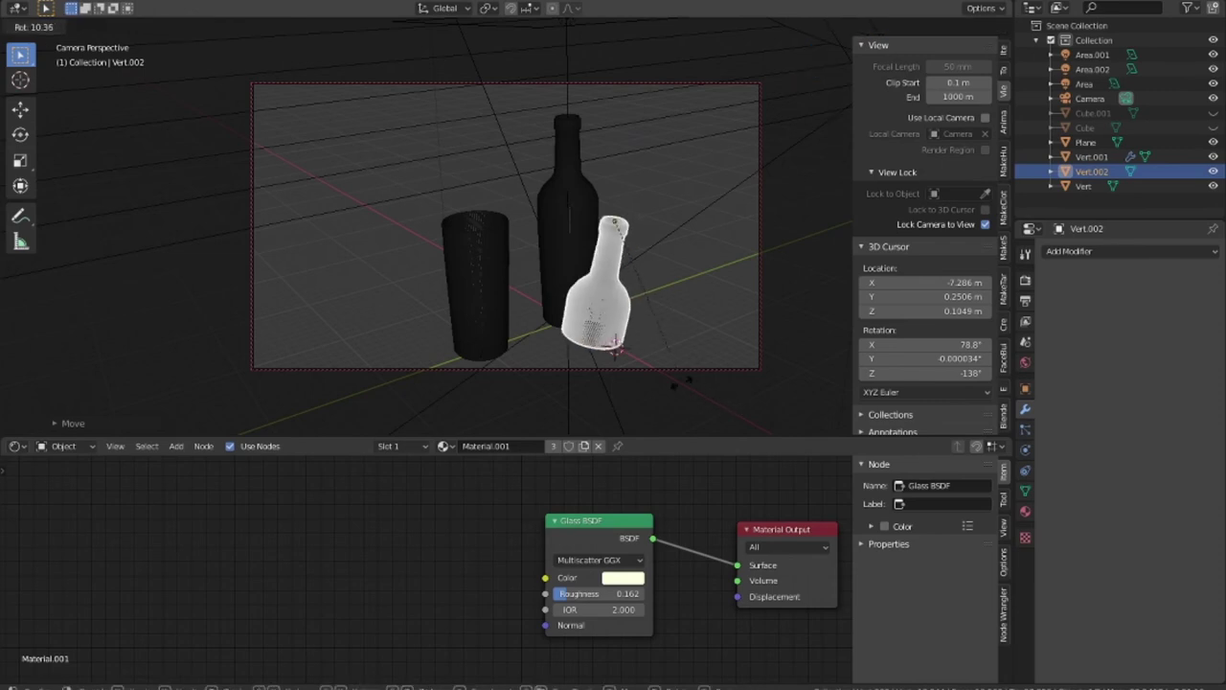
click(559, 276)
Lower the tipped bottle onto the floor, turn it about Z and reposition it.
key(g)
key(z)
click(560, 289)
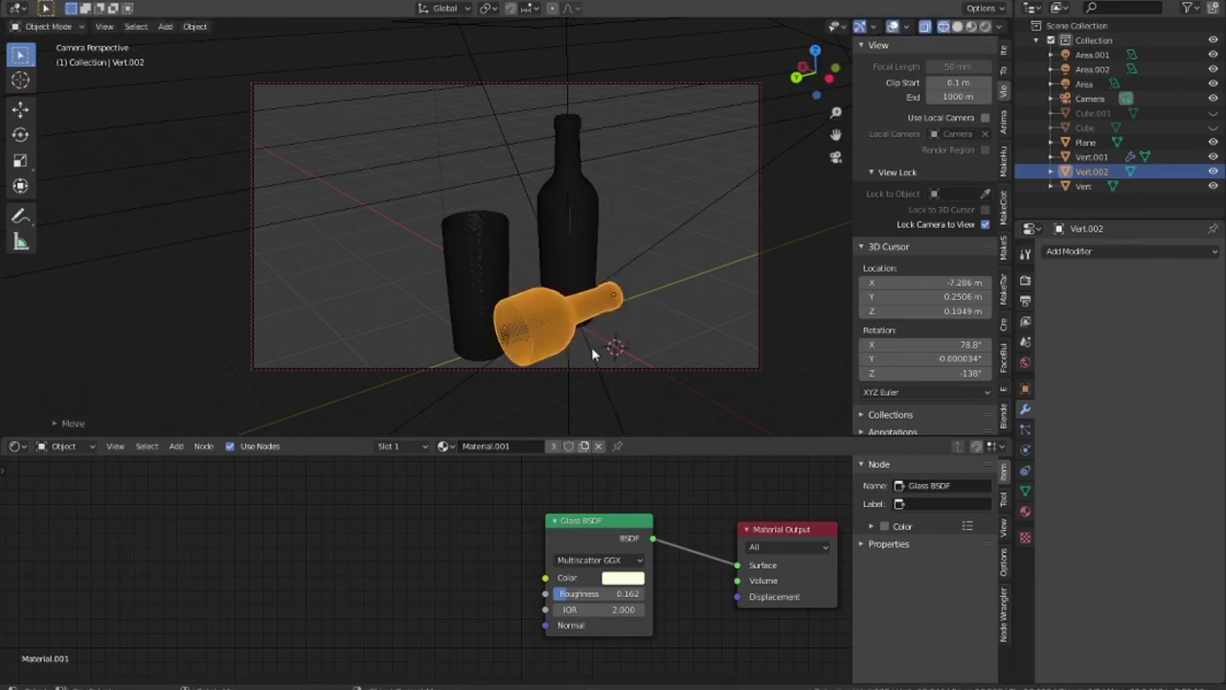
middle_drag(613, 288, 668, 272)
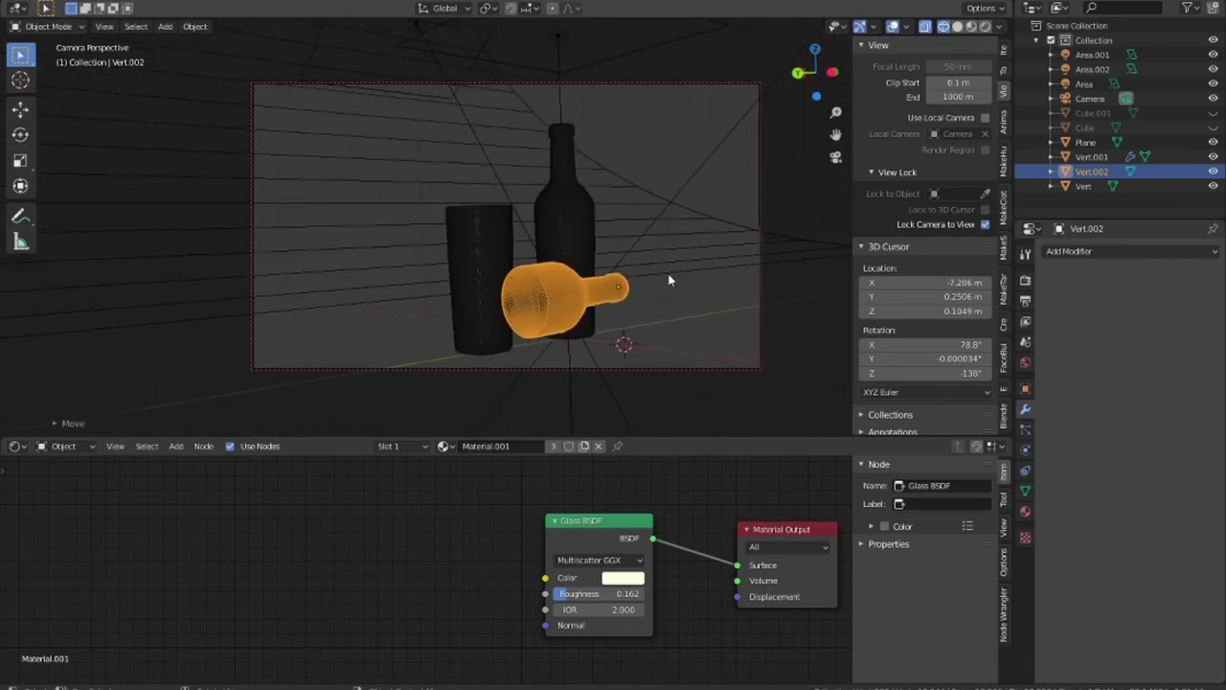
key(r)
key(z)
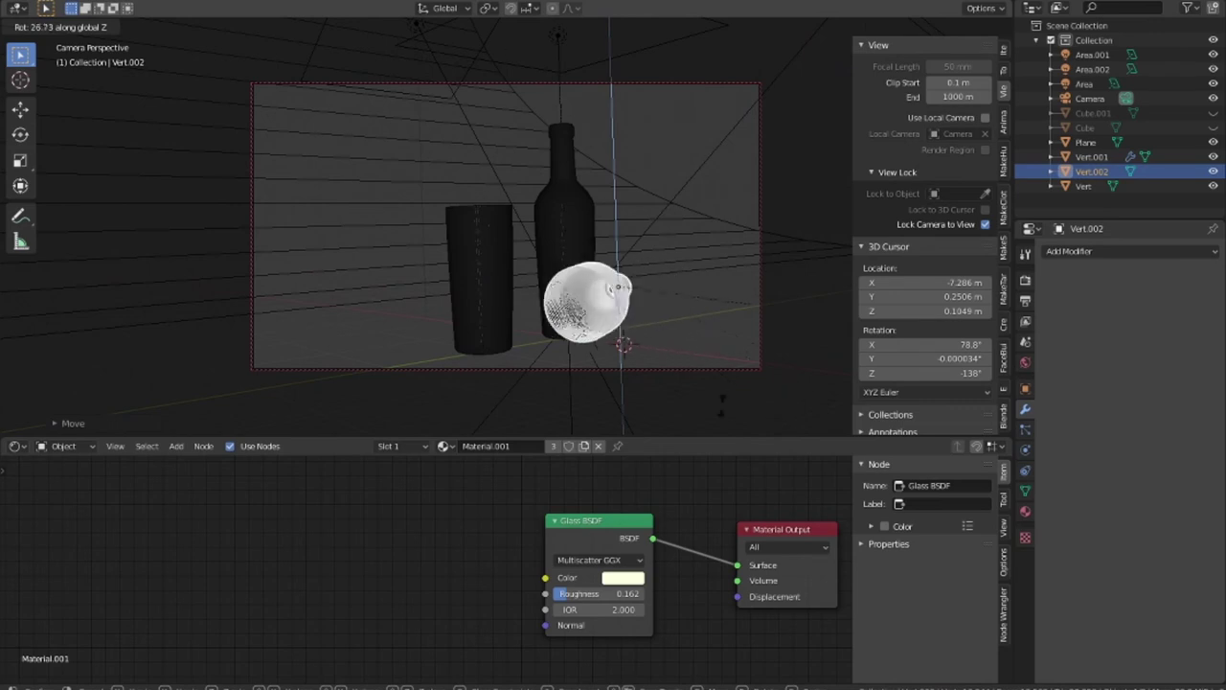
click(743, 335)
key(g)
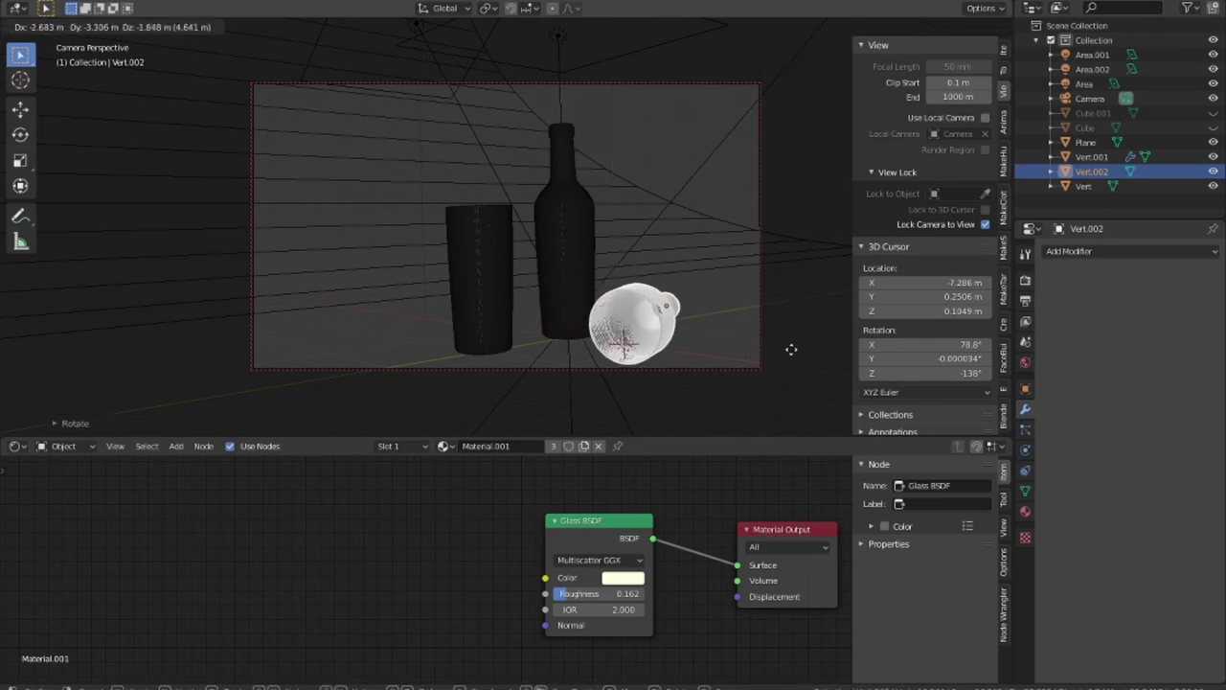
click(747, 350)
middle_drag(744, 351, 728, 325)
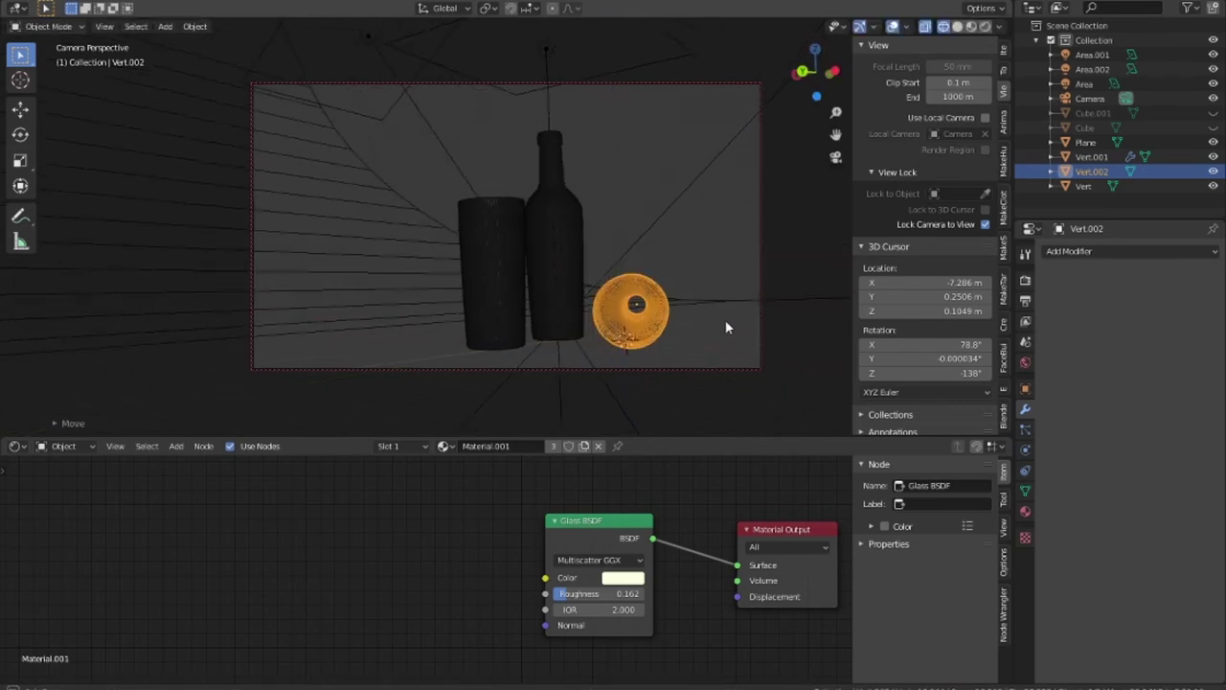
Rotate the floor plane about Z and reposition the tall bottle.
click(712, 287)
key(r)
key(z)
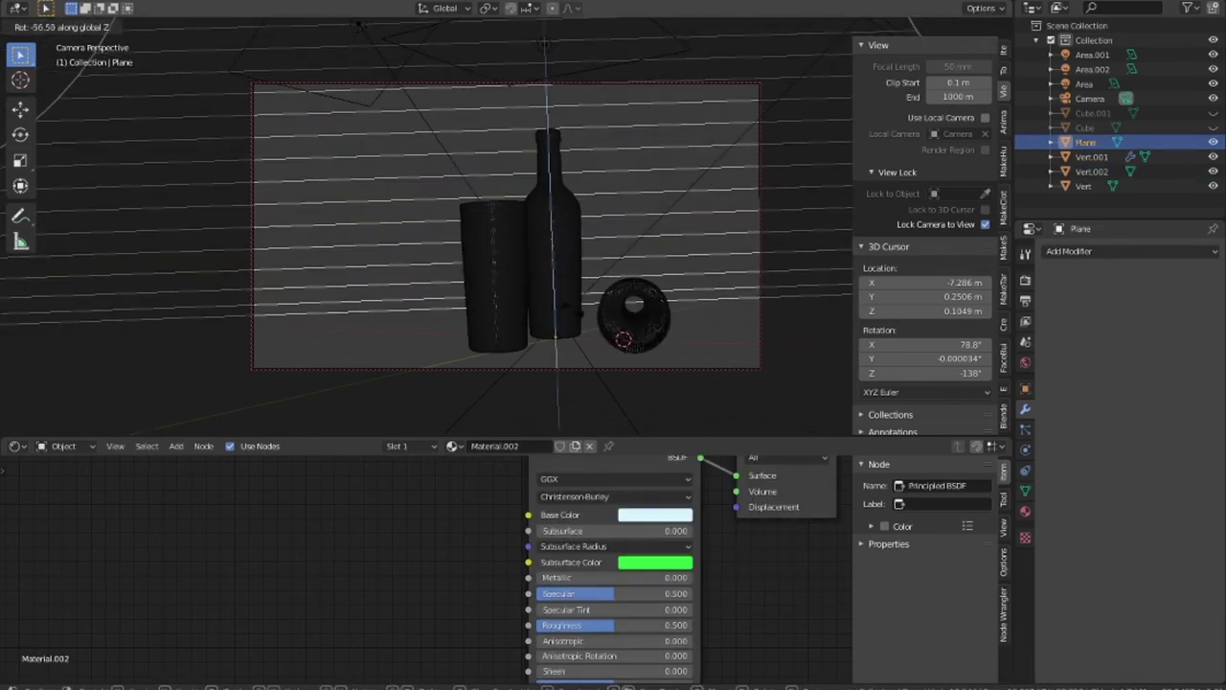
click(567, 277)
click(567, 277)
key(g)
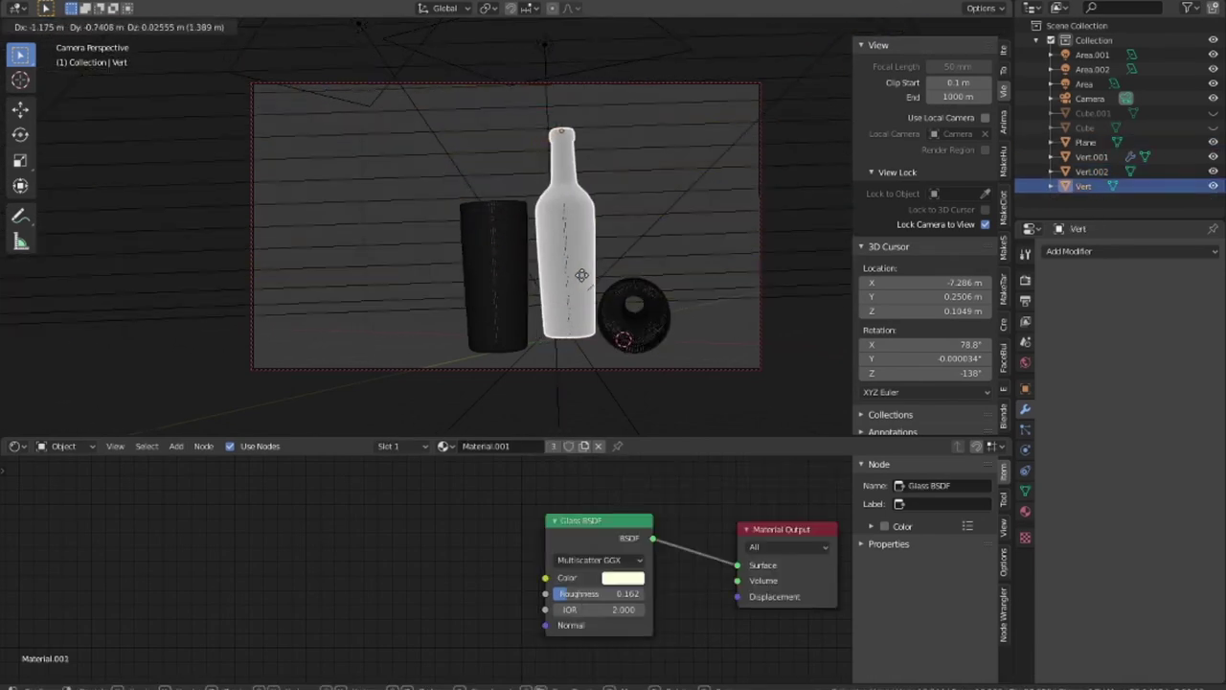
click(587, 284)
Turn the broken bottle and slide it beside the tall bottle.
click(660, 317)
key(g)
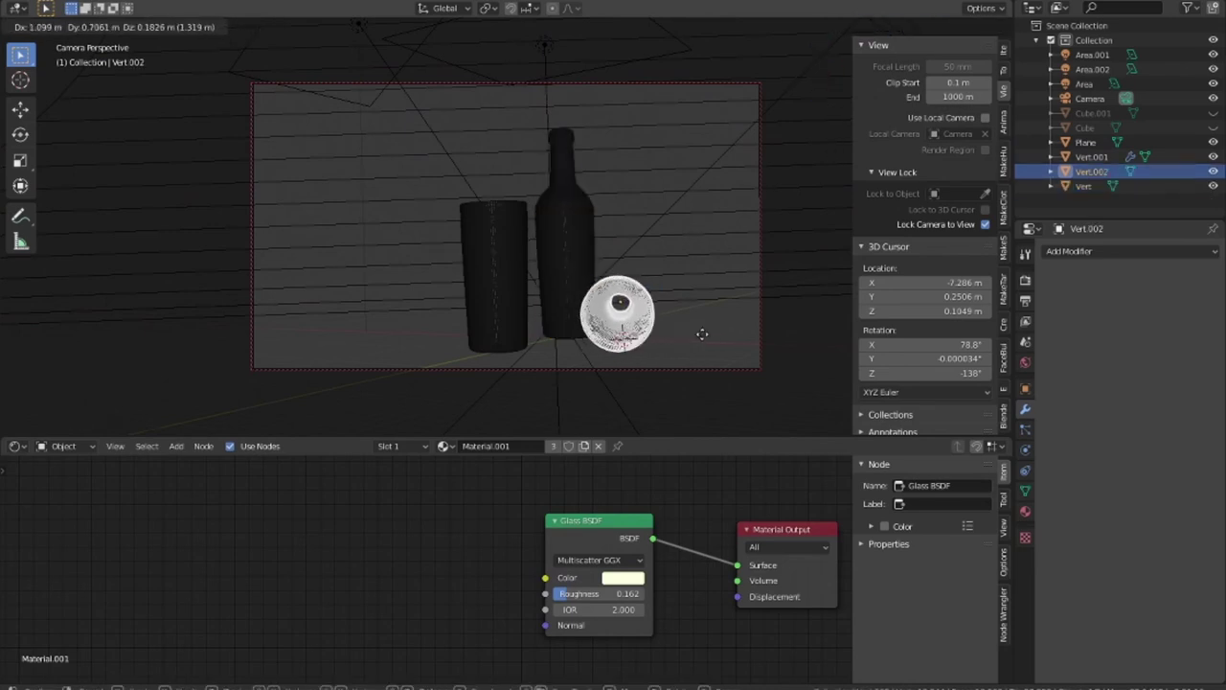
key(z)
key(r)
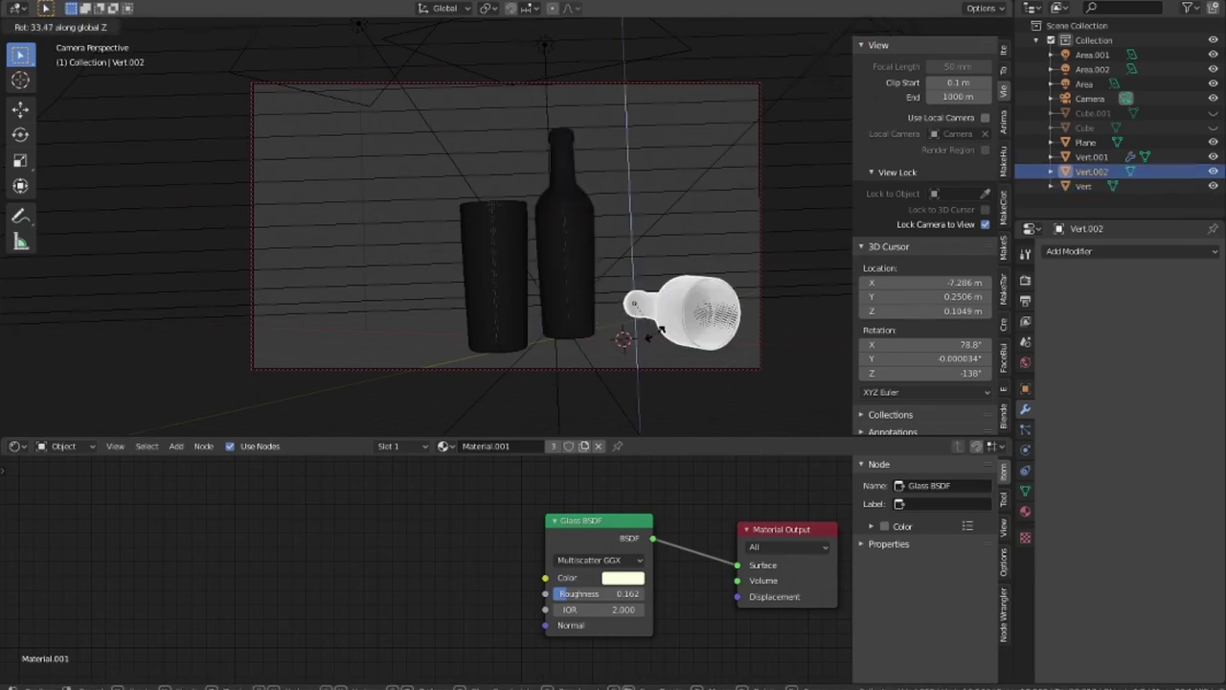
click(641, 328)
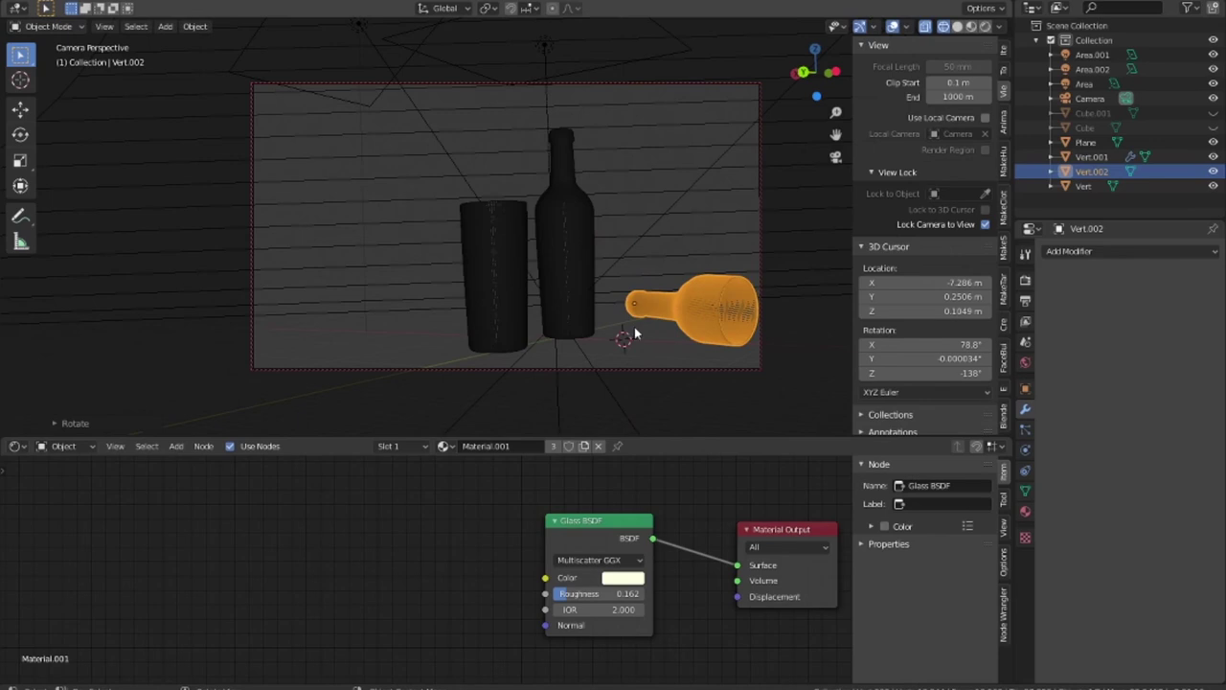
key(g)
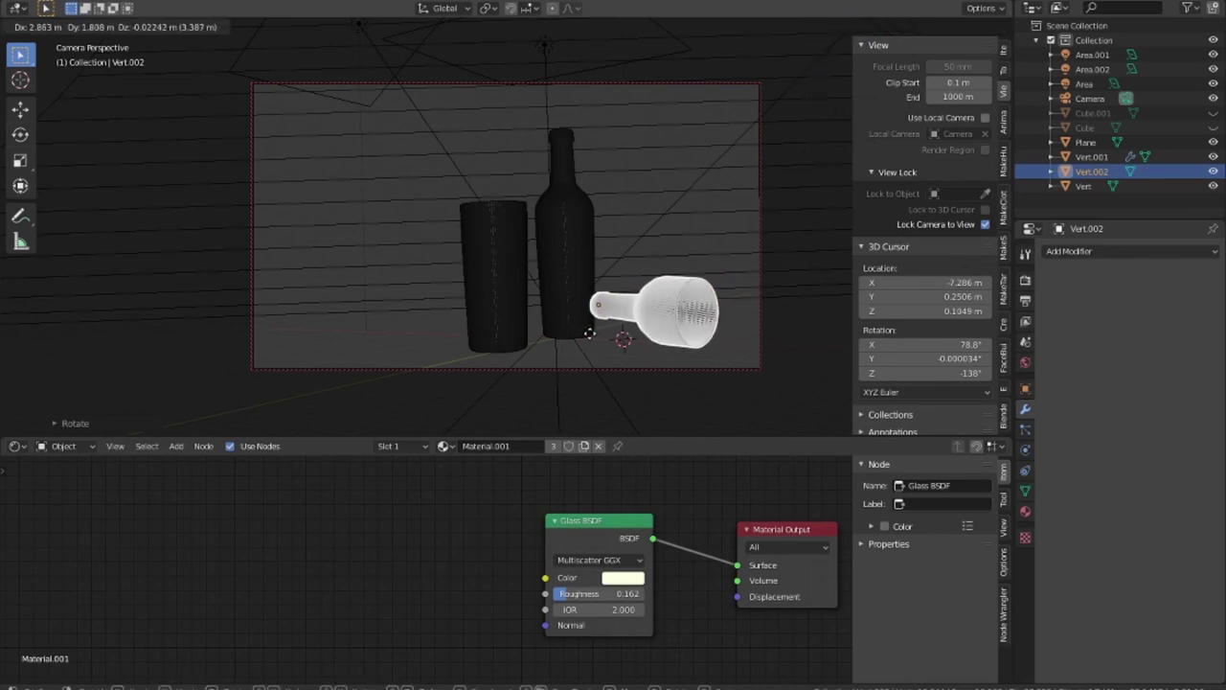
click(607, 326)
Fine-tune the broken bottle's placement from top view and preview the camera view rendered.
mouse_move(618, 286)
middle_down()
mouse_move(588, 269)
mouse_move(594, 290)
mouse_move(673, 291)
middle_up()
key(KP_3)
key(KP_0)
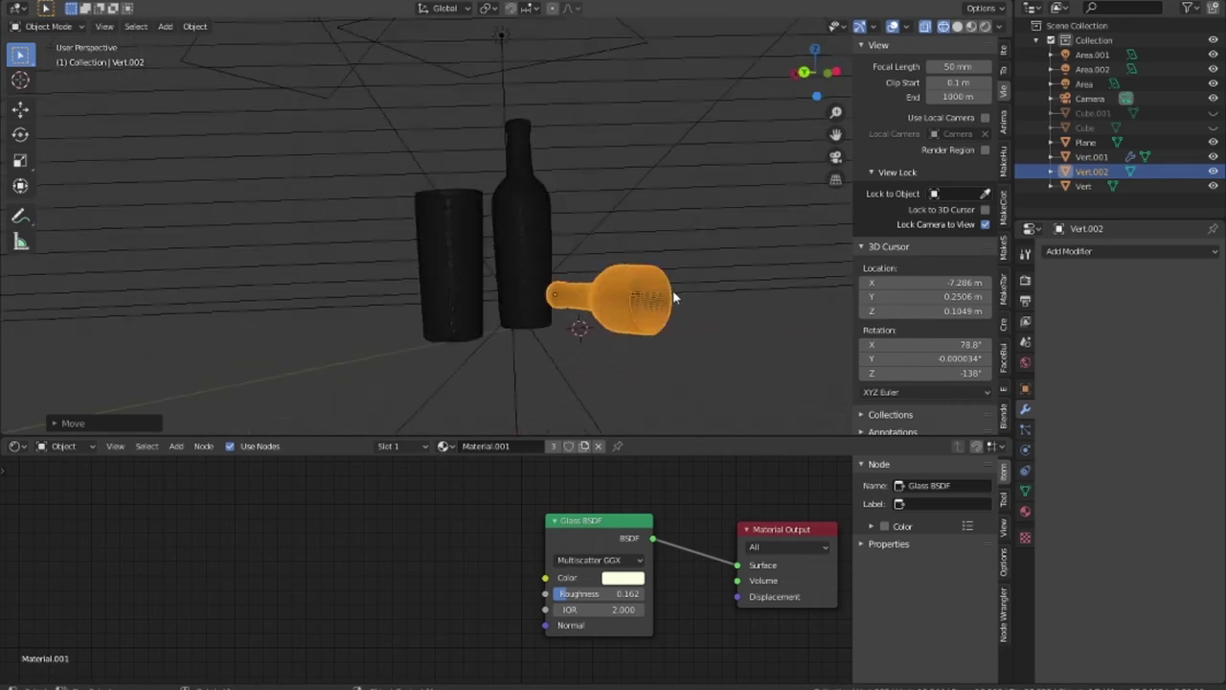
key(KP_7)
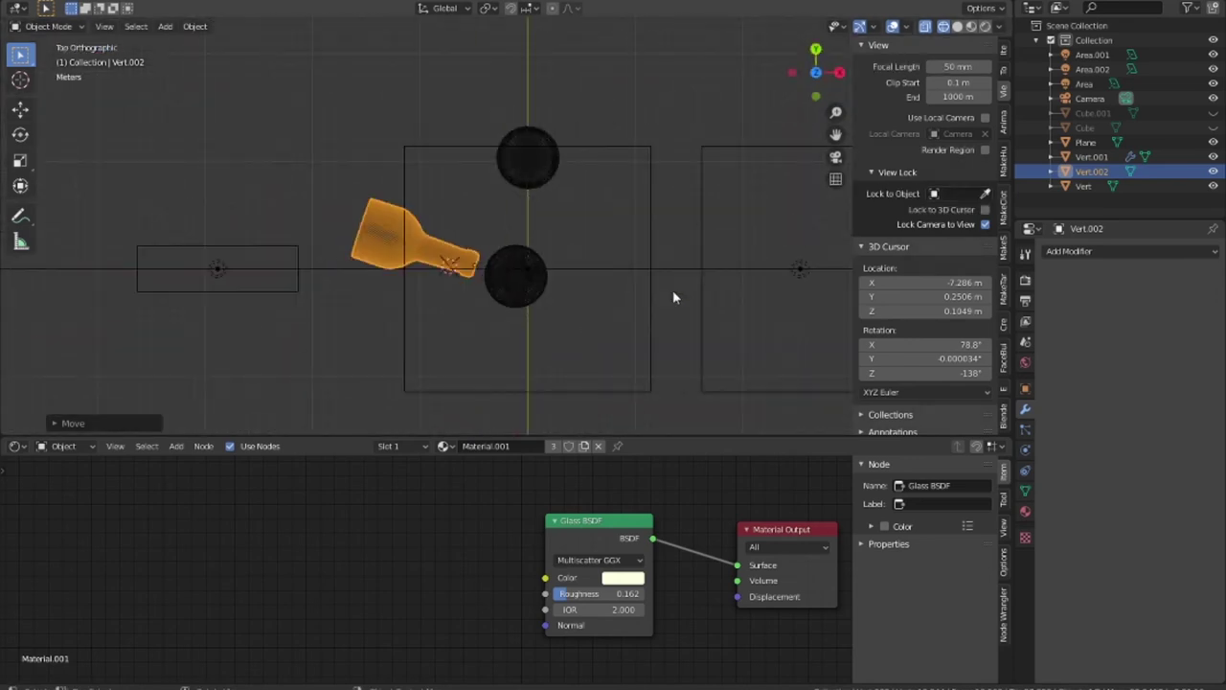
key(g)
click(689, 257)
key(KP_0)
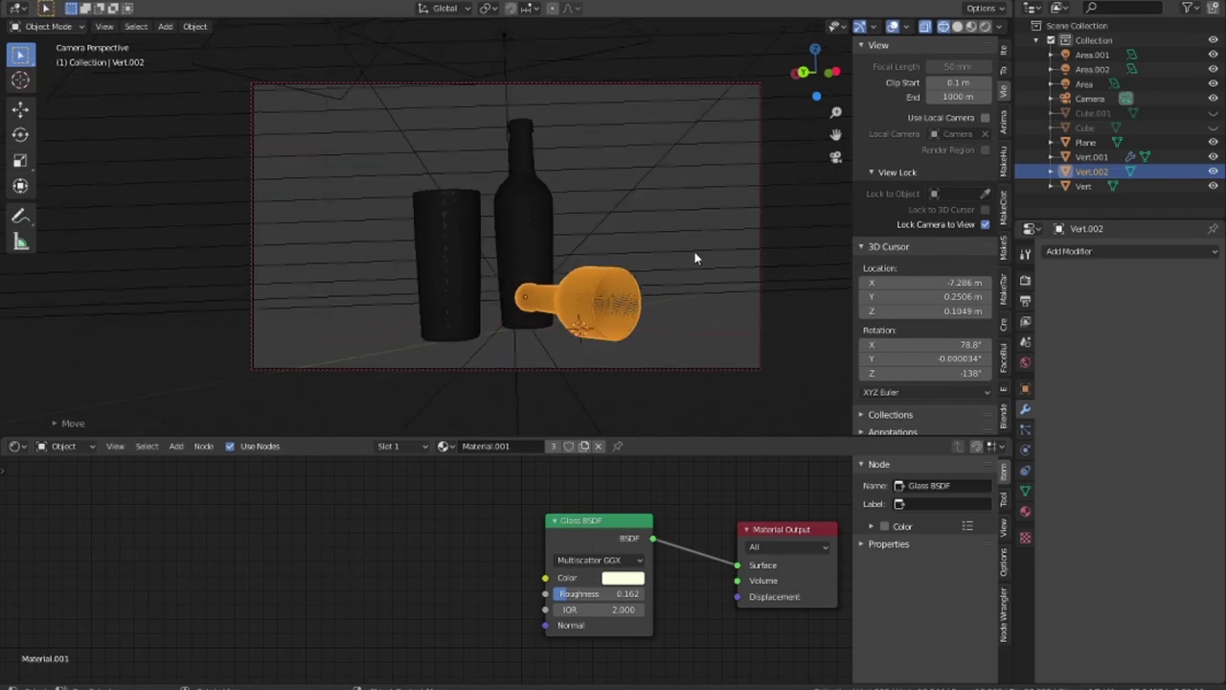
click(985, 26)
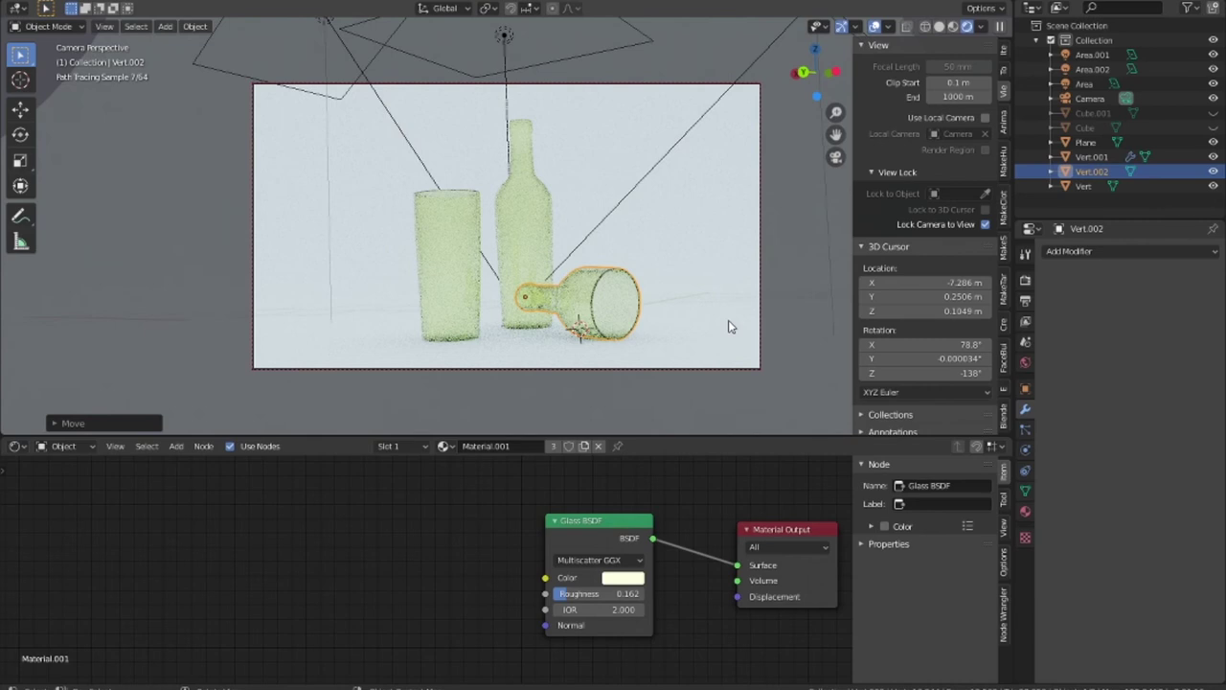
Raise the Area.001 light's power from 500 W to 789.2 W.
click(728, 327)
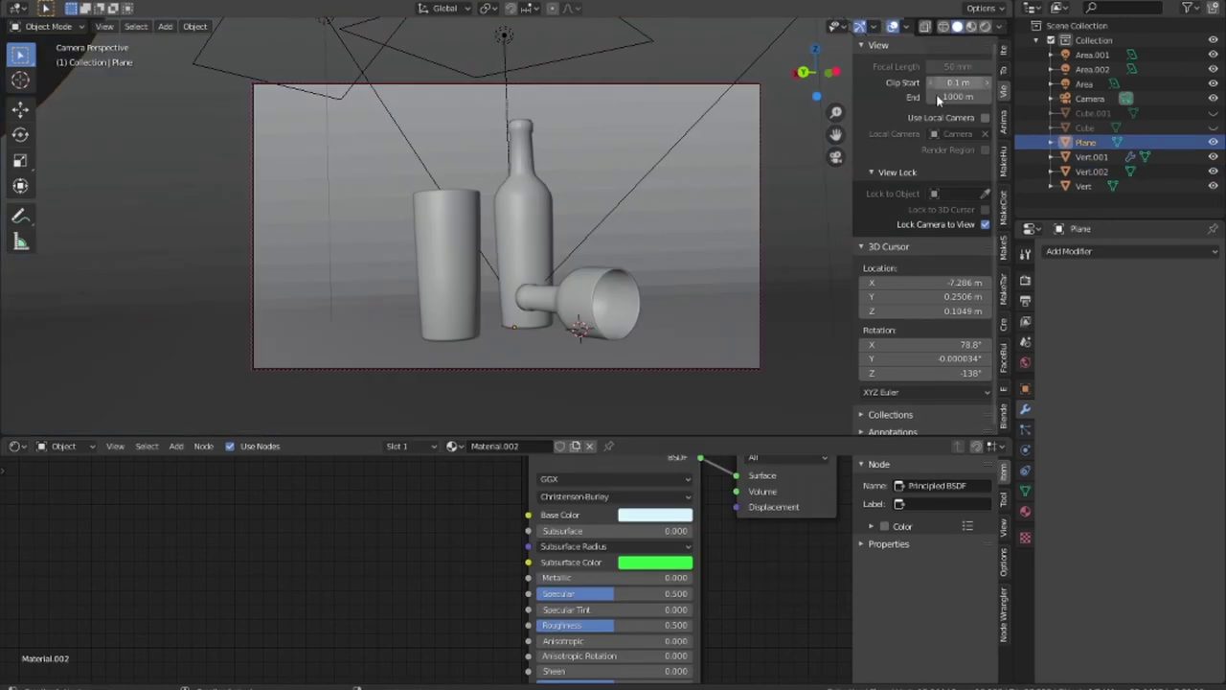
click(761, 54)
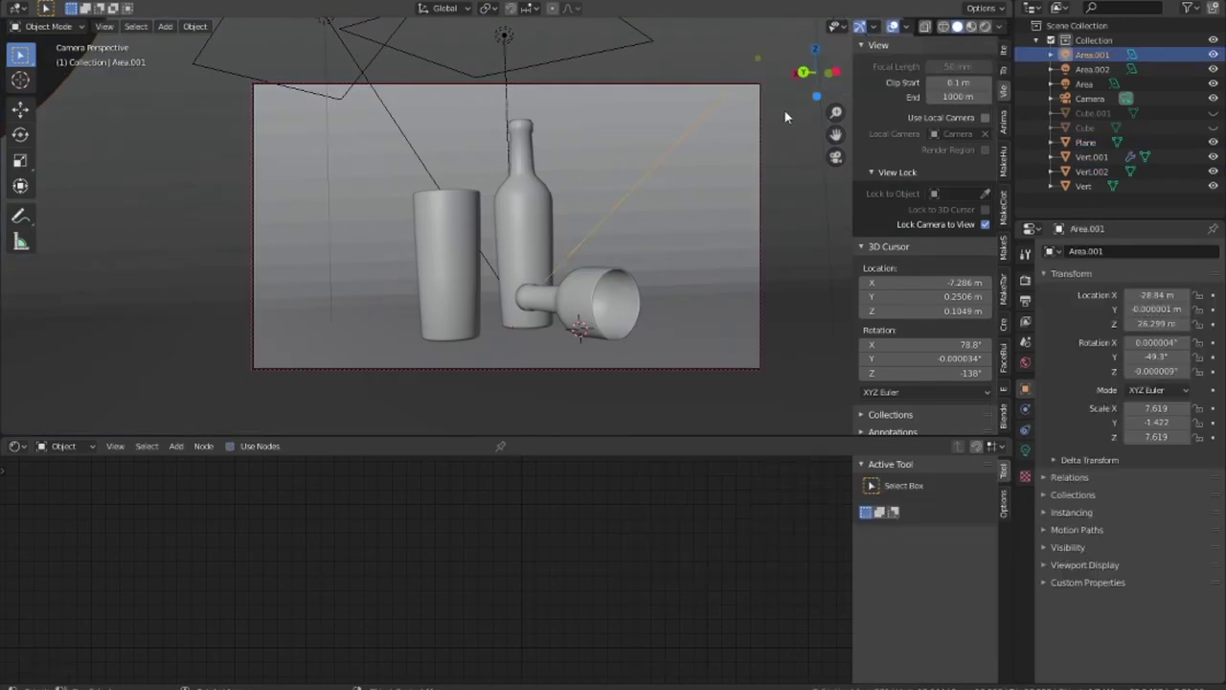
click(1026, 450)
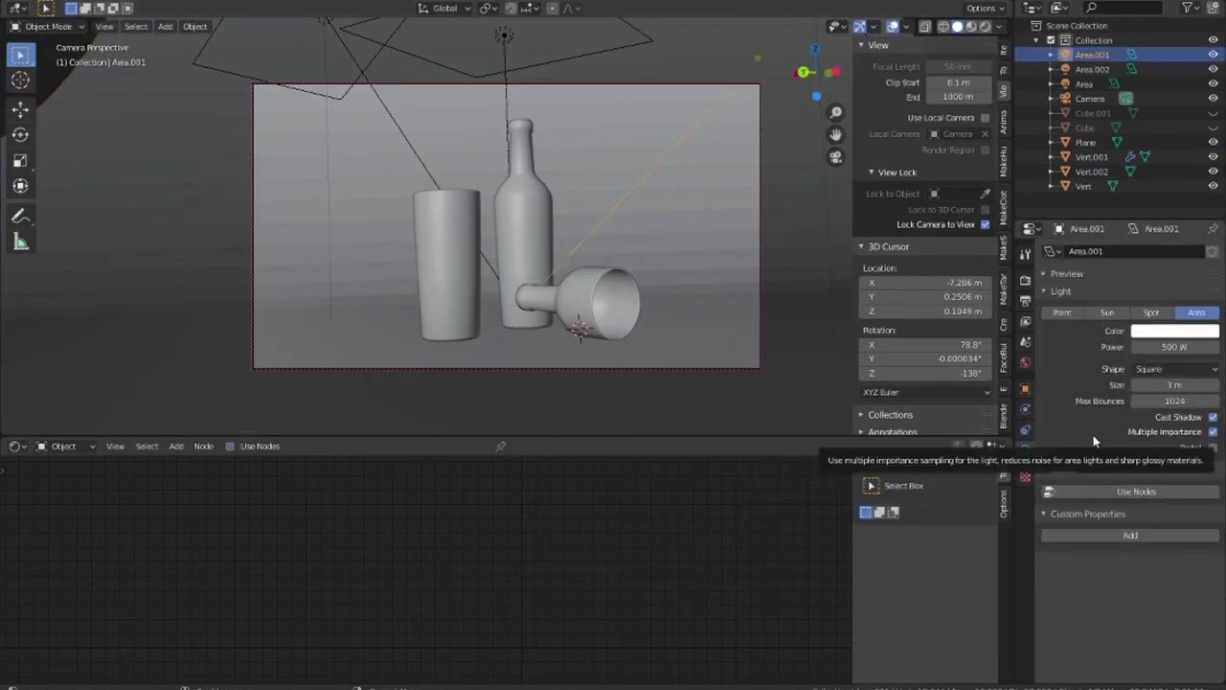
drag(1174, 347, 1209, 347)
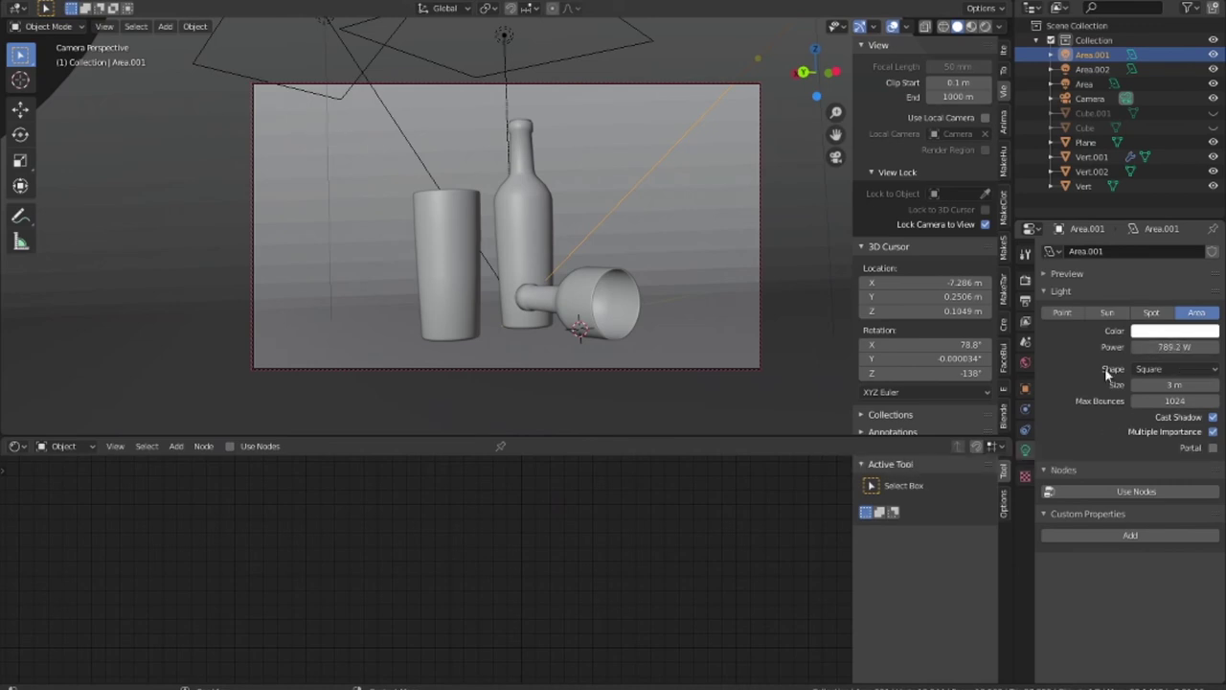
Pull the camera view back so the lights above the objects are in frame.
scroll(794, 277, down, 3)
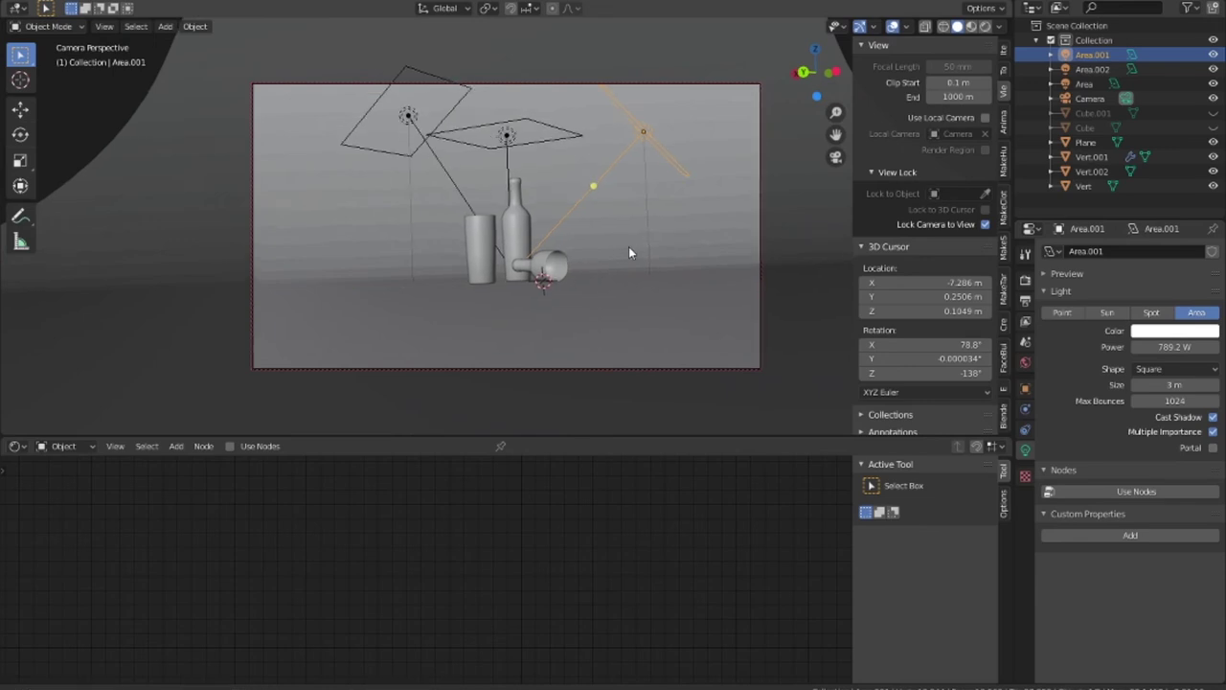
scroll(629, 246, up, 2)
scroll(648, 292, up, 2)
scroll(647, 286, up, 2)
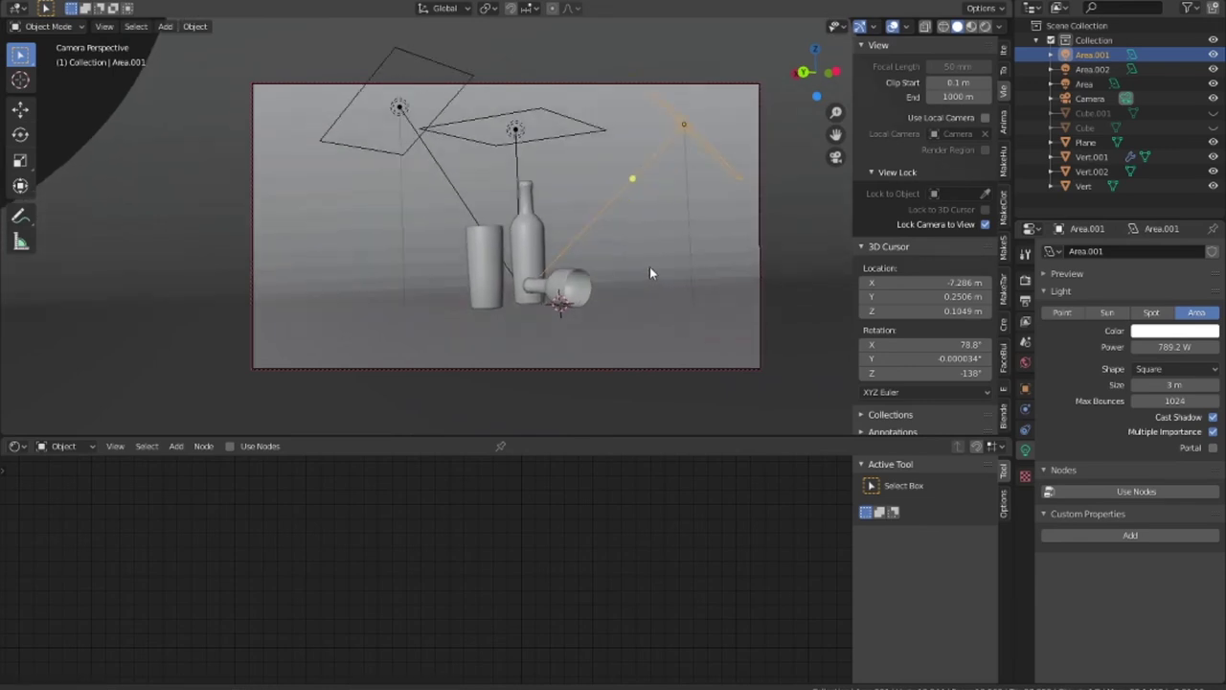
scroll(650, 267, up, 2)
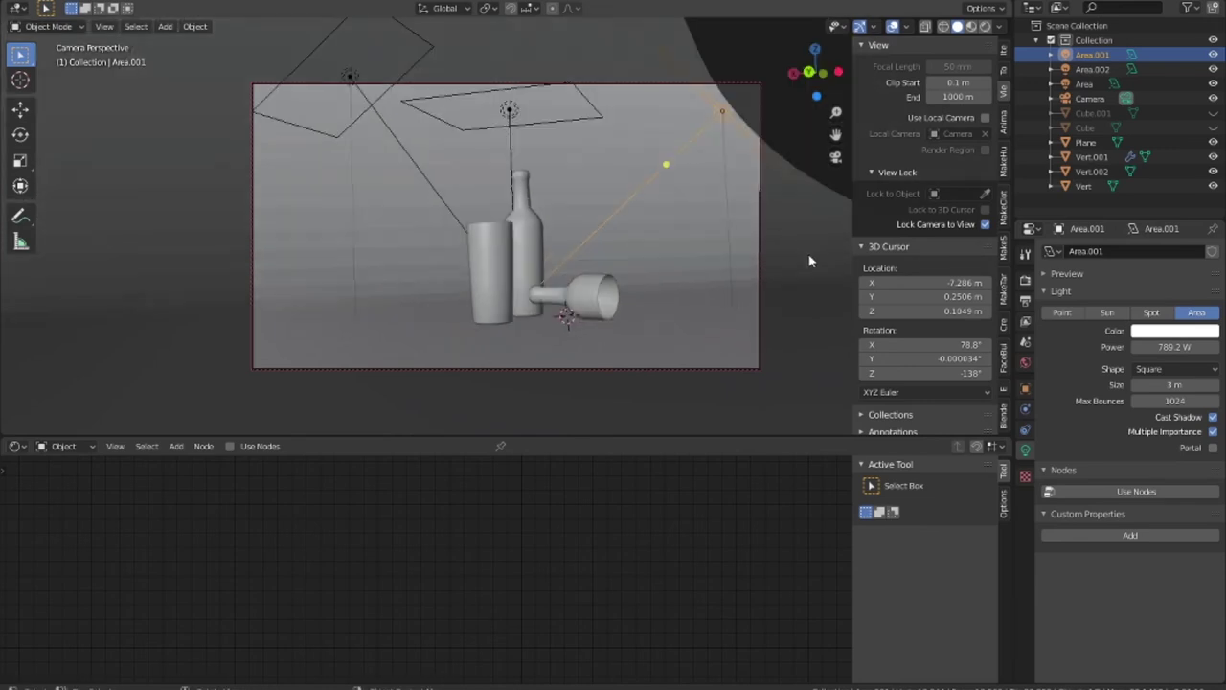
Nudge the drinking glass slightly in top view.
key(KP_1)
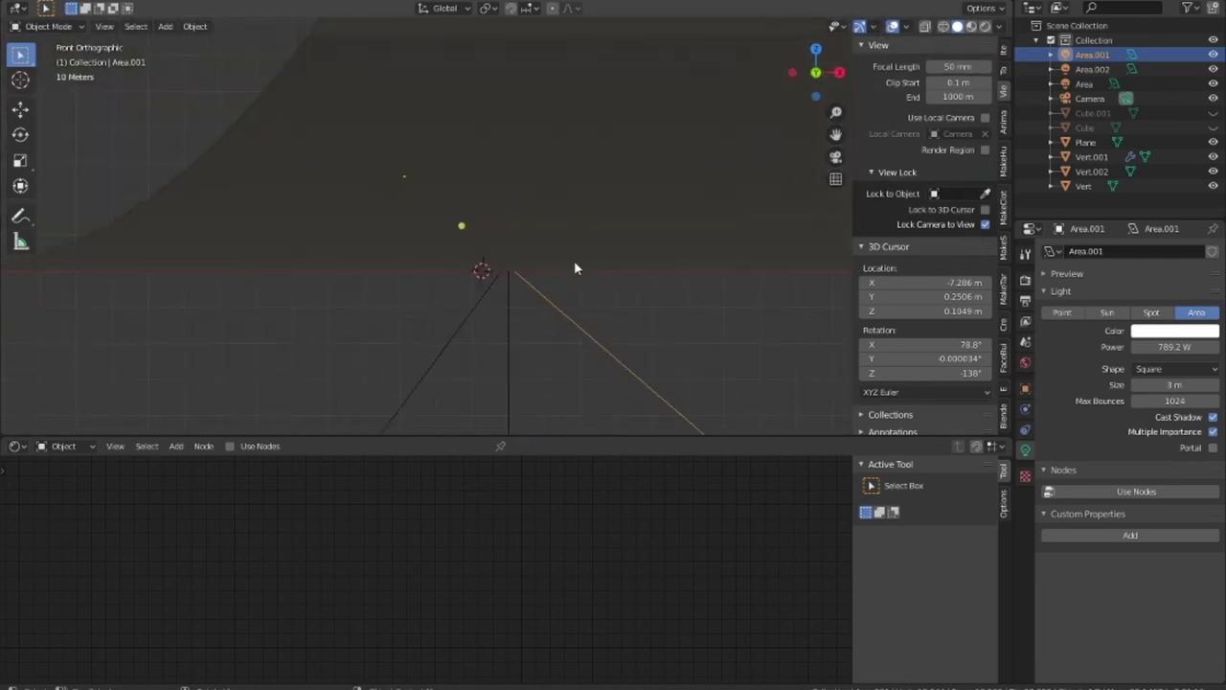
middle_drag(574, 263, 576, 257)
scroll(578, 251, down, 4)
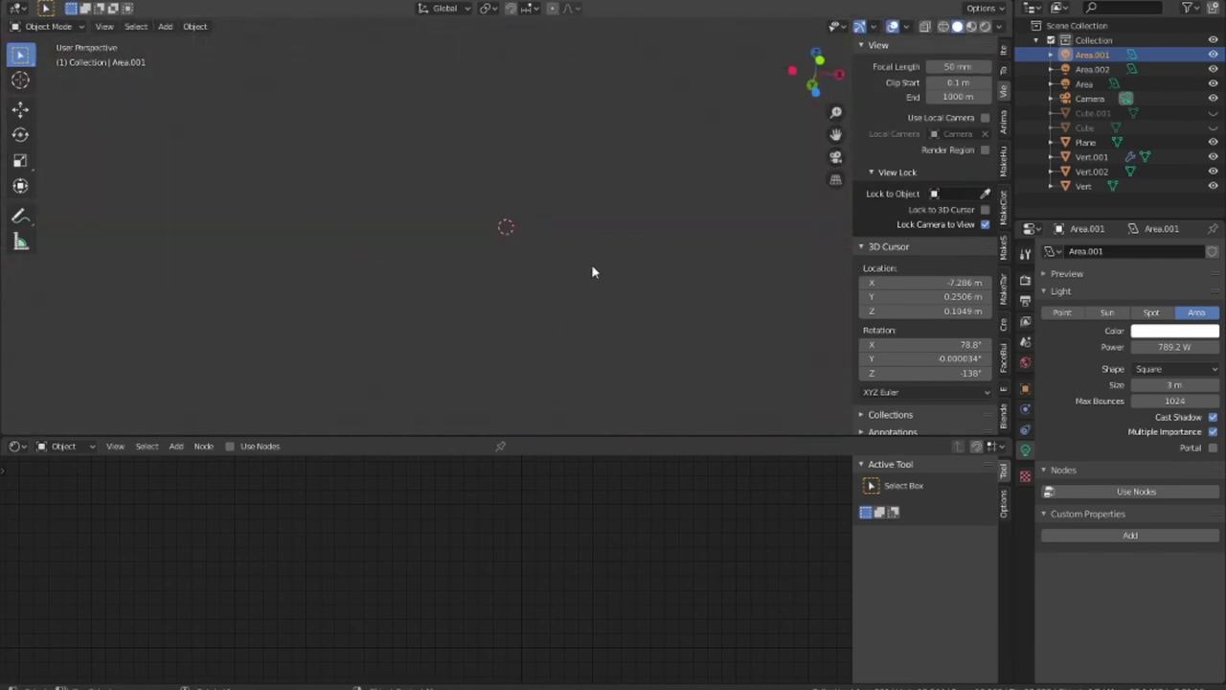
key(KP_0)
scroll(621, 256, up, 2)
scroll(622, 255, down, 1)
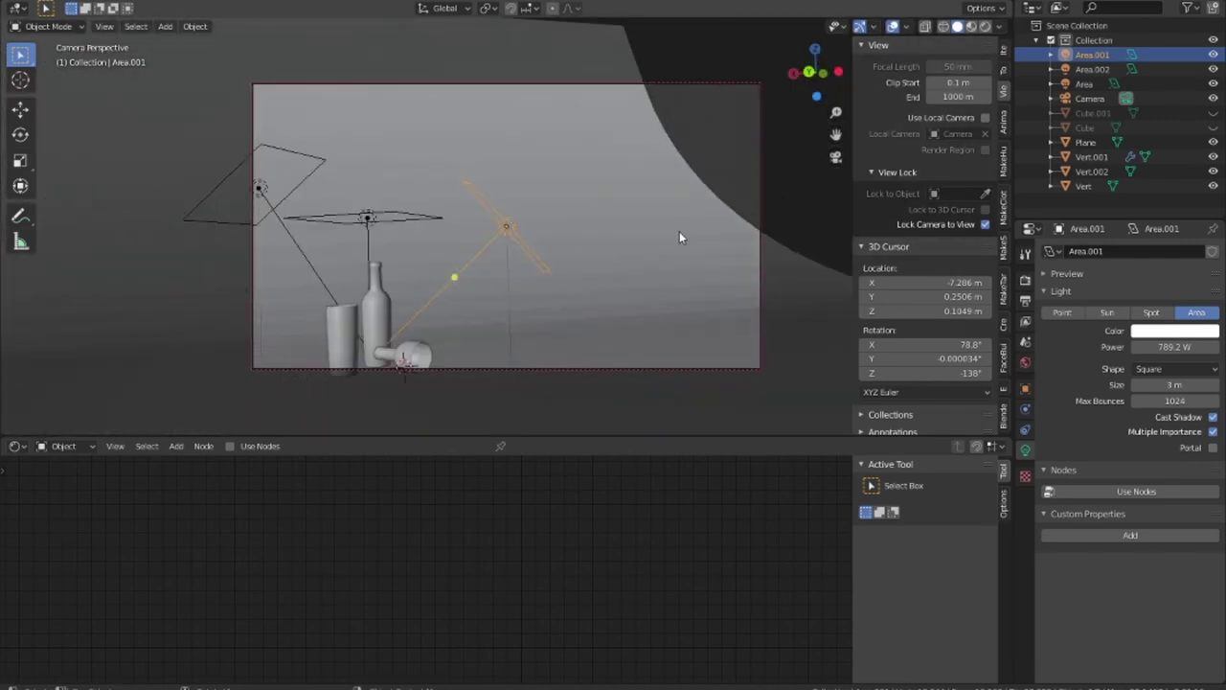
key(KP_7)
scroll(679, 231, up, 3)
shift+middle_drag(685, 232, 504, 269)
scroll(503, 268, up, 1)
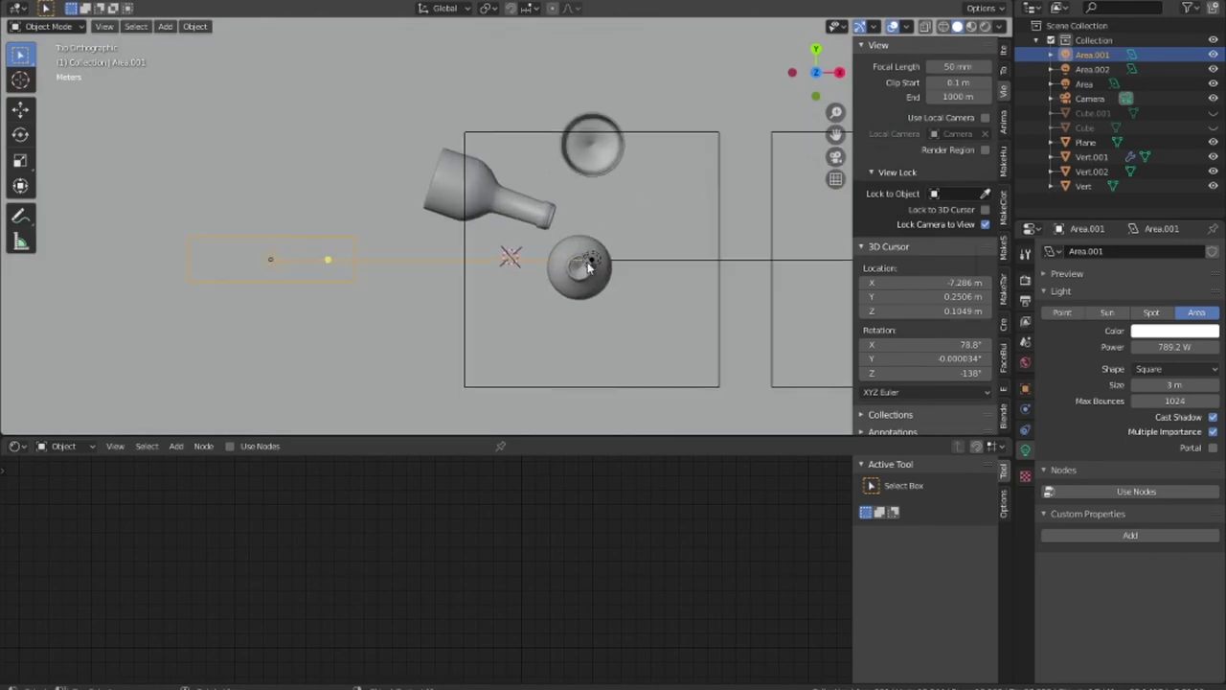
shift+middle_drag(602, 242, 499, 239)
click(497, 161)
key(g)
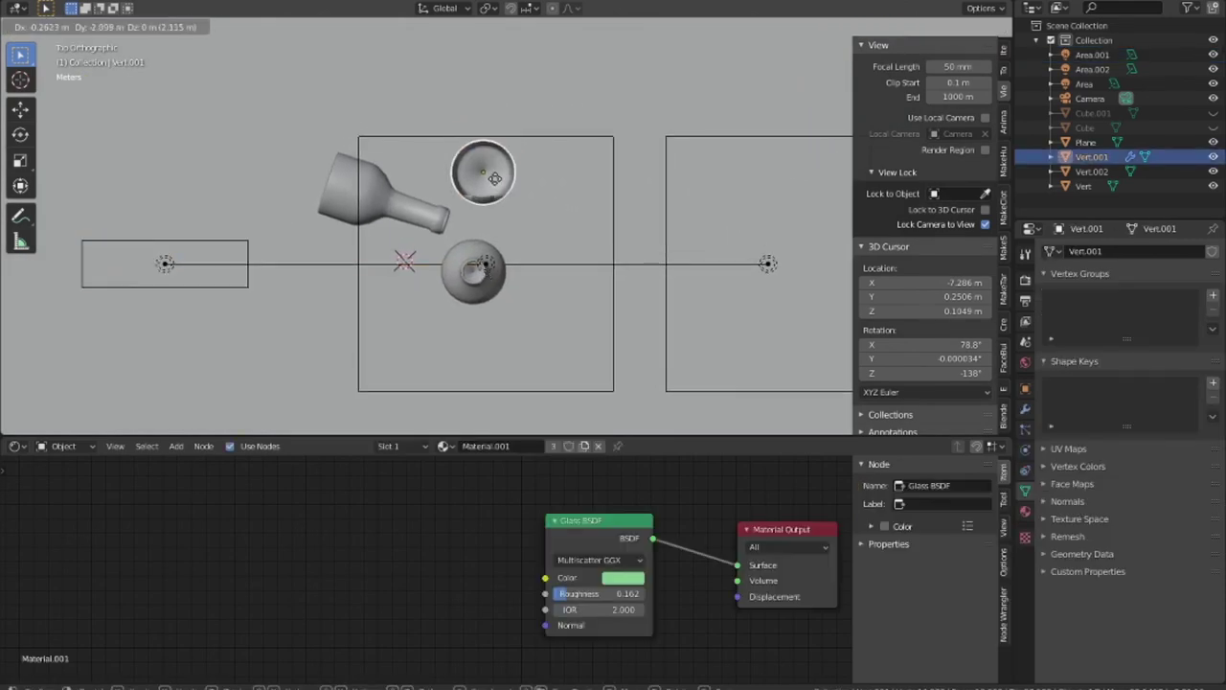
click(493, 182)
Duplicate Area.002 into a new light placed up-left and rotate it.
scroll(393, 286, down, 3)
mouse_move(454, 302)
middle_down()
mouse_move(556, 155)
mouse_move(626, 161)
mouse_move(622, 147)
middle_up()
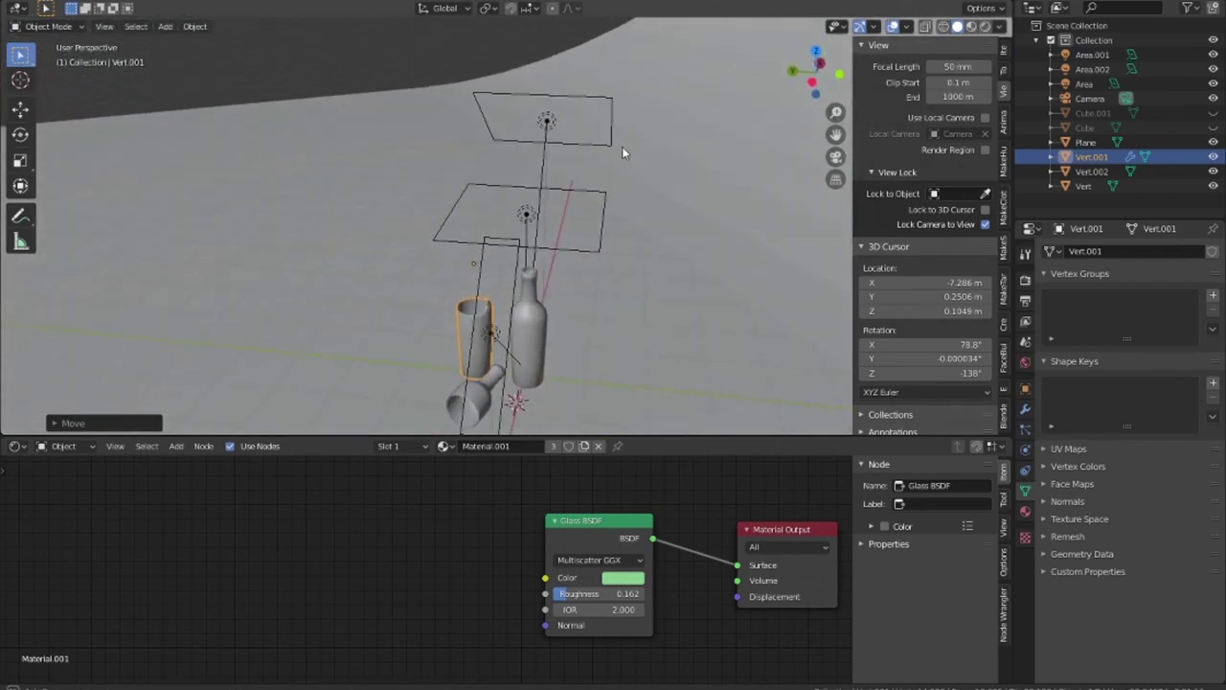
click(612, 123)
key(KP_7)
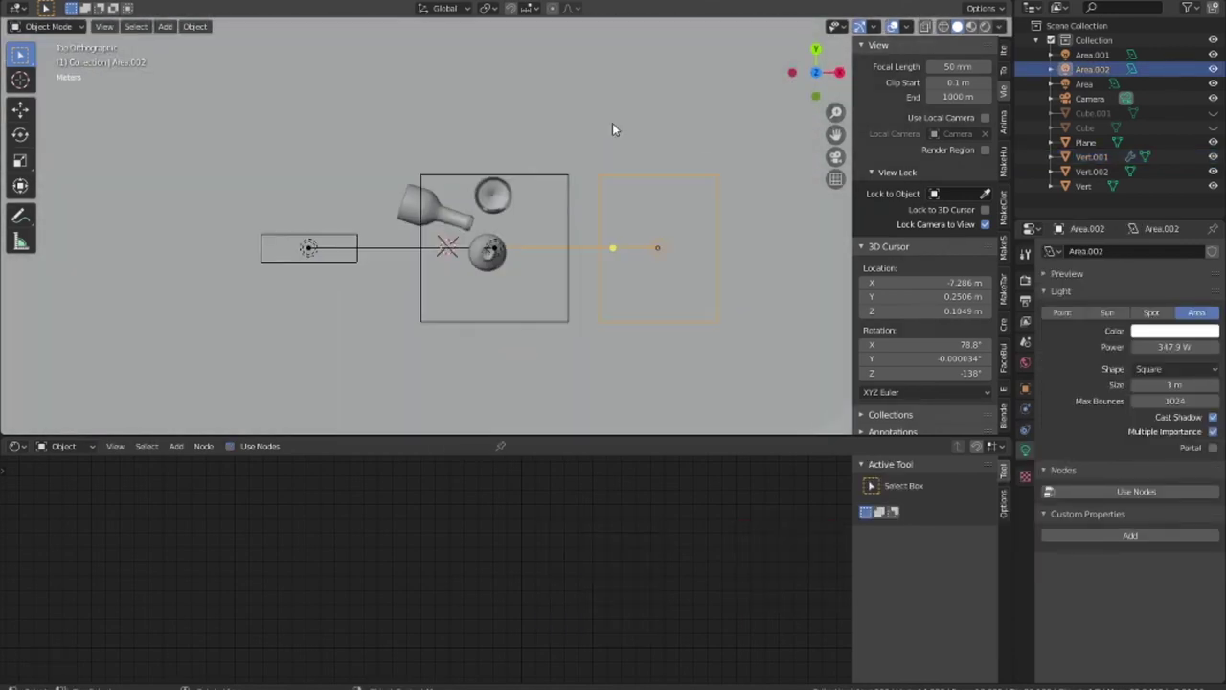
key(shift+d)
click(436, 52)
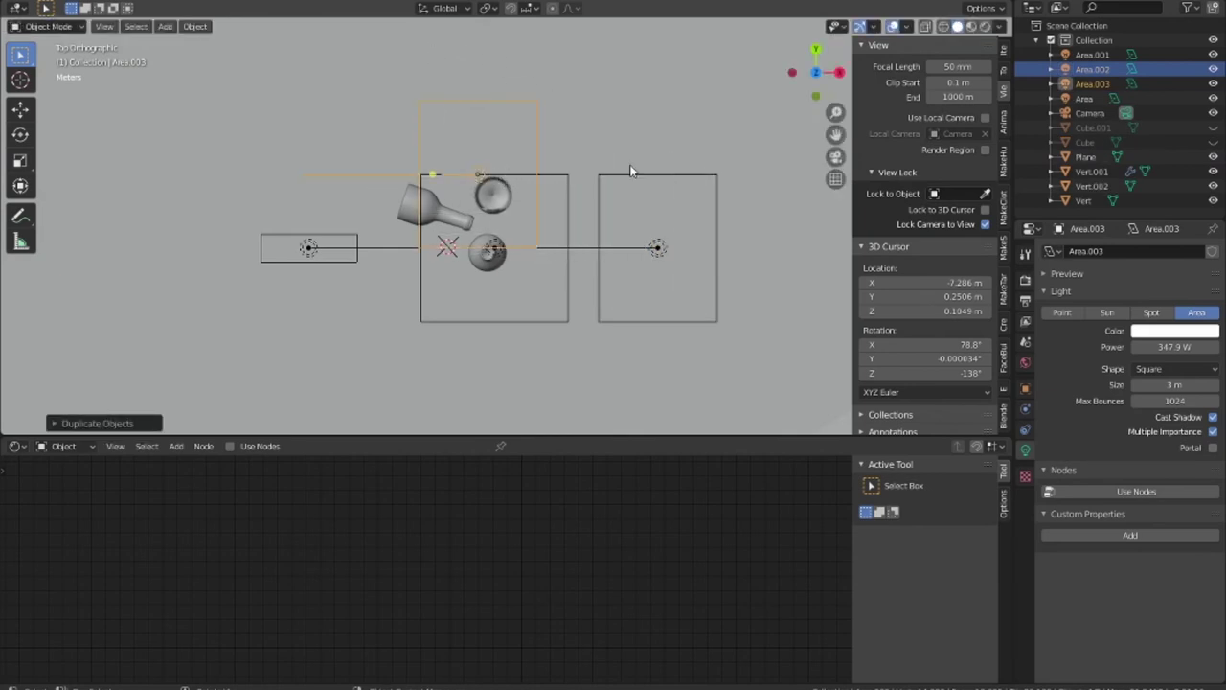
key(r)
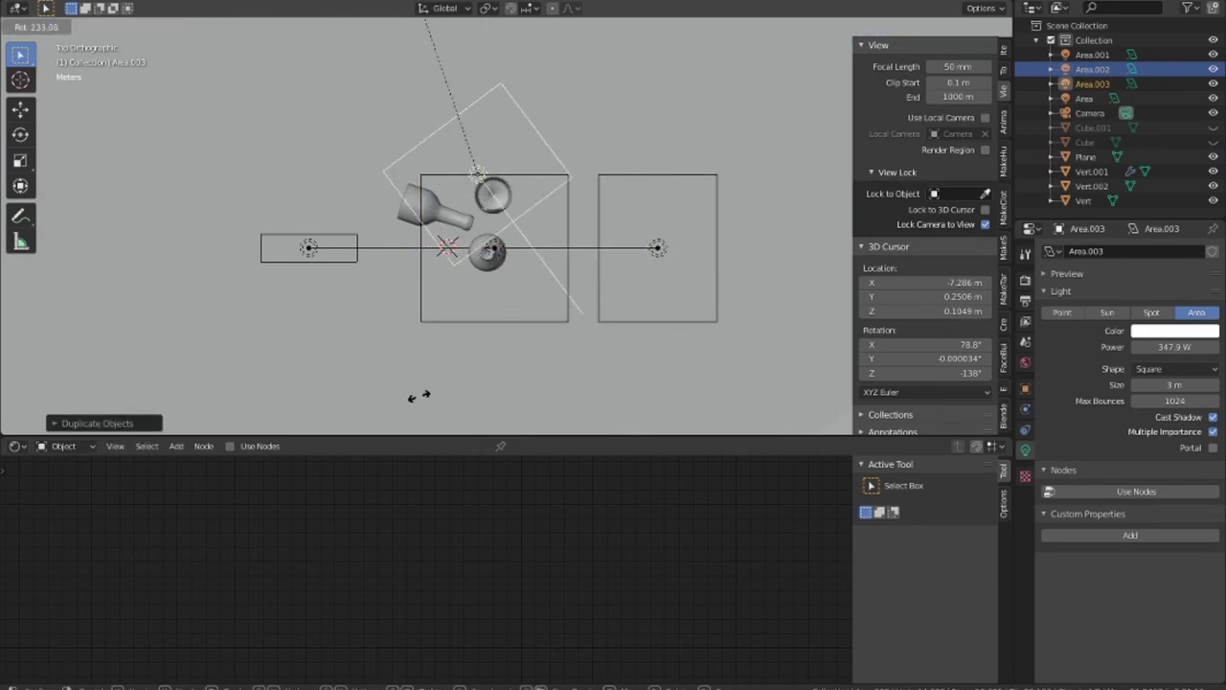
click(516, 45)
Tilt Area.001 and move it beside the objects, then reframe through the camera.
click(315, 255)
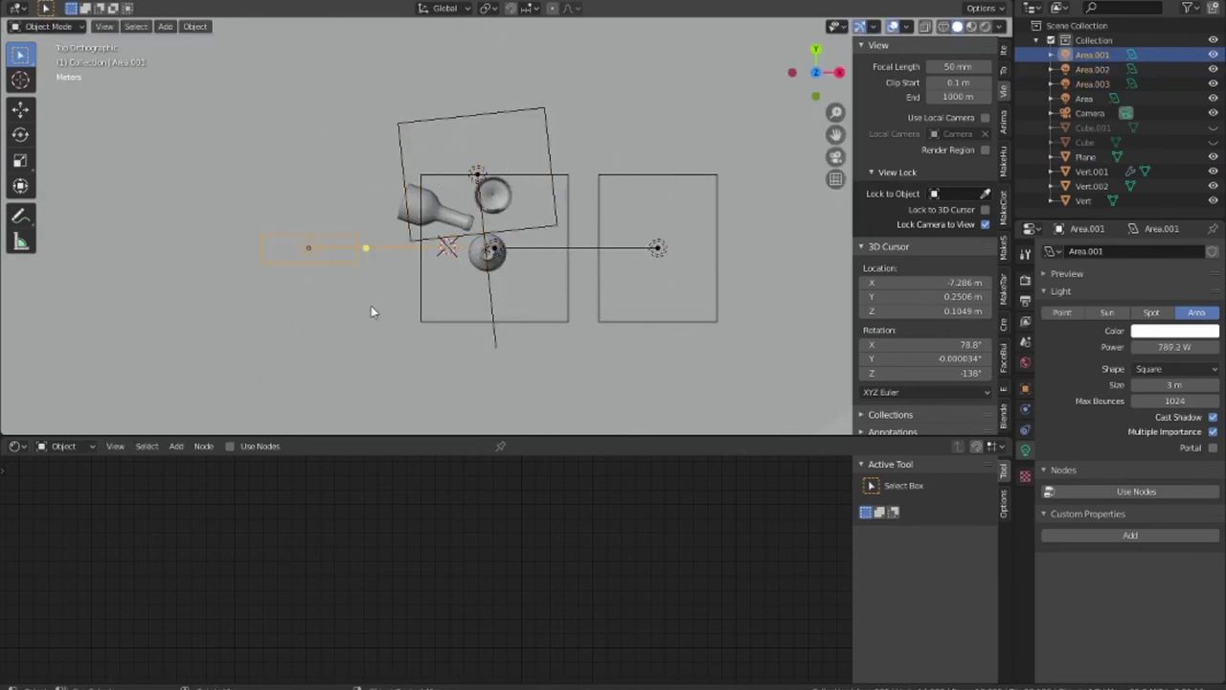
key(r)
click(447, 230)
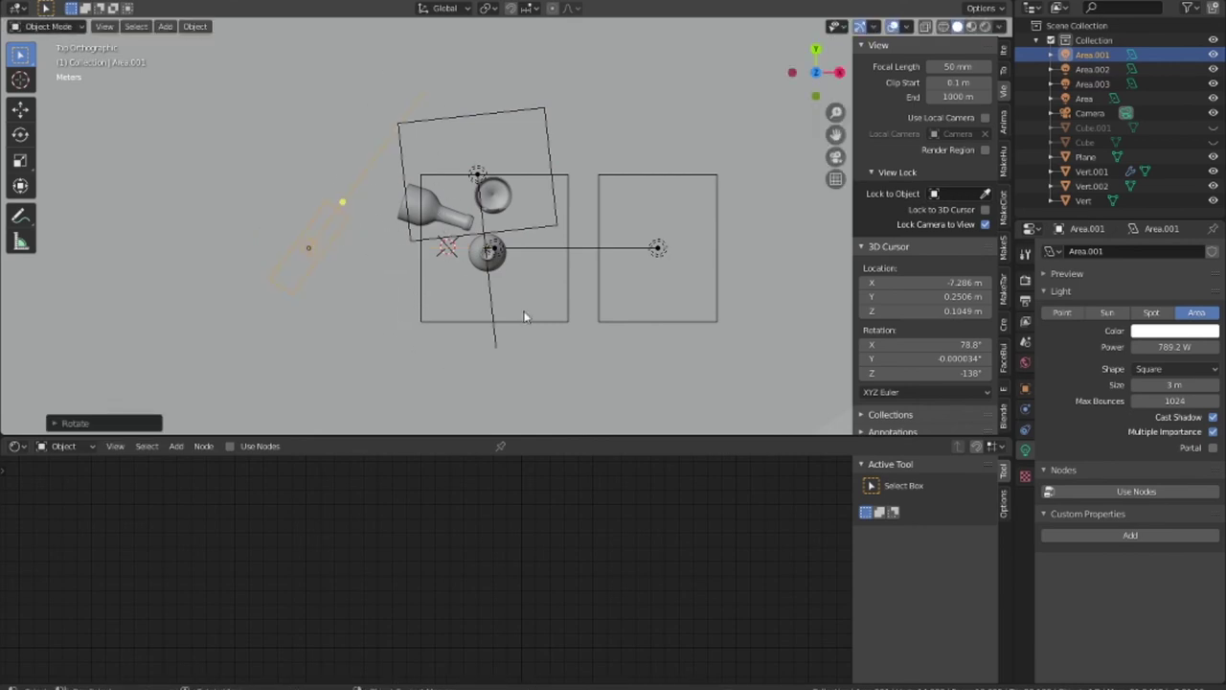
key(g)
click(599, 420)
key(KP_0)
mouse_move(491, 322)
shift+middle_down()
mouse_move(623, 266)
mouse_move(520, 273)
mouse_move(638, 316)
mouse_move(718, 265)
mouse_move(603, 295)
shift+middle_up()
Try the glass's Boolean modifier as Intersect, Difference and Union, ending on Union.
click(464, 258)
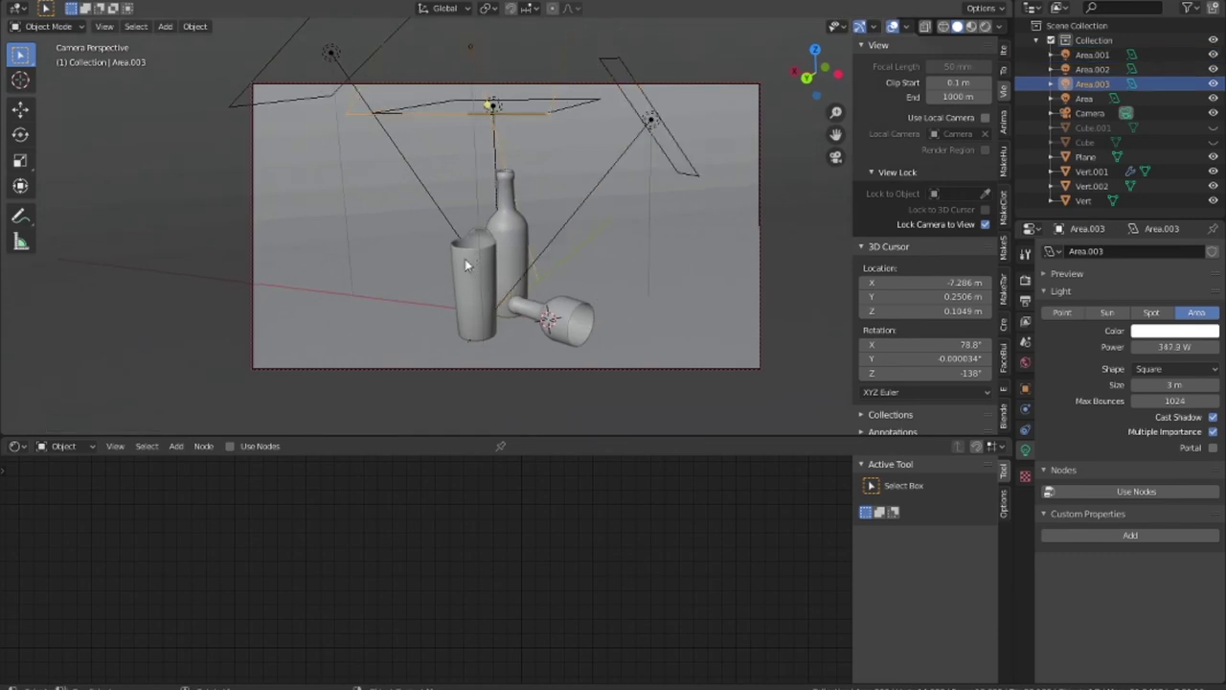
click(465, 259)
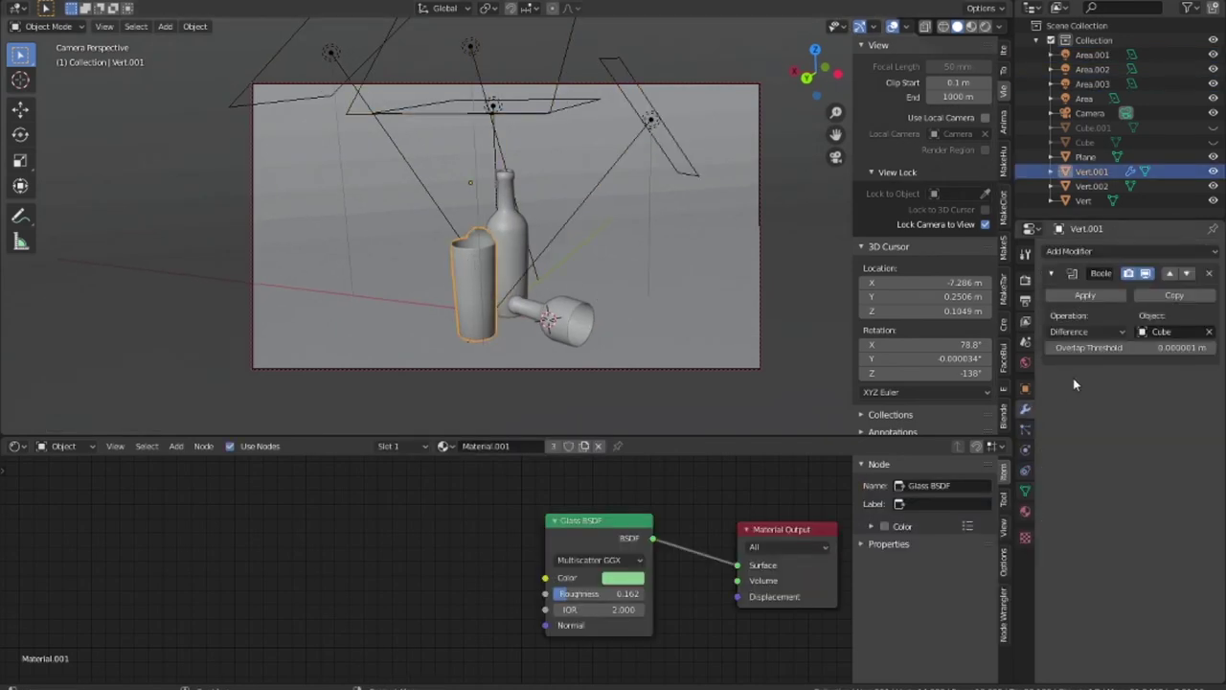
click(1072, 330)
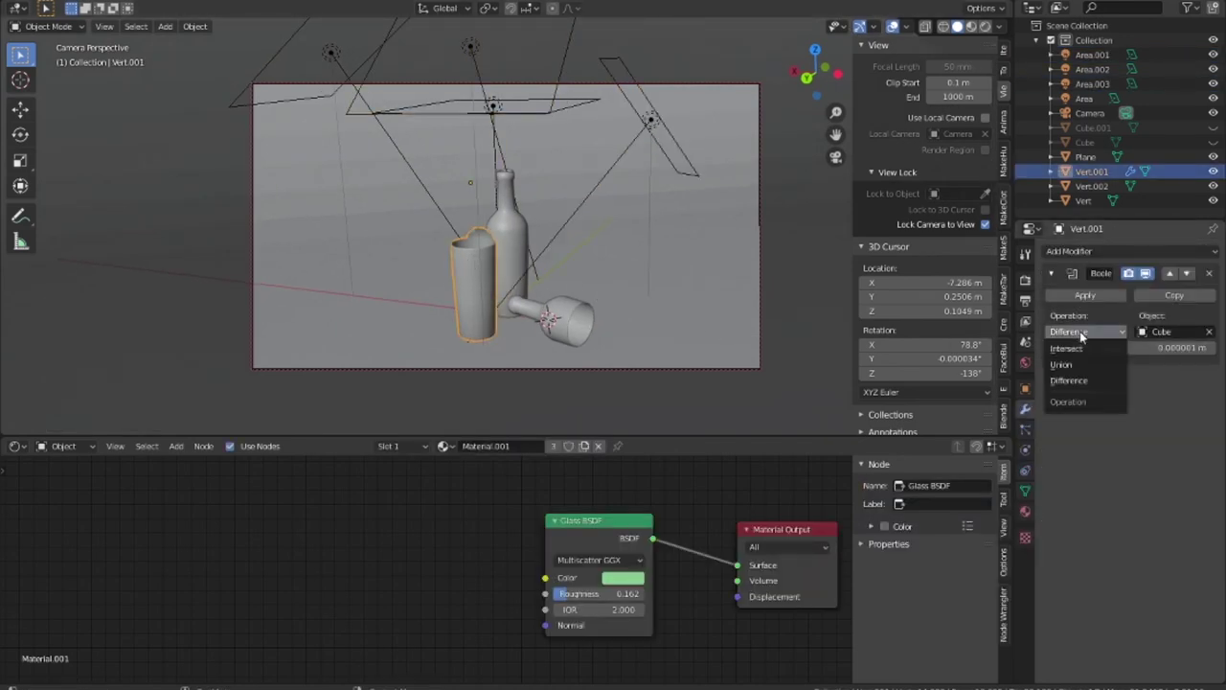
click(1081, 347)
click(1078, 332)
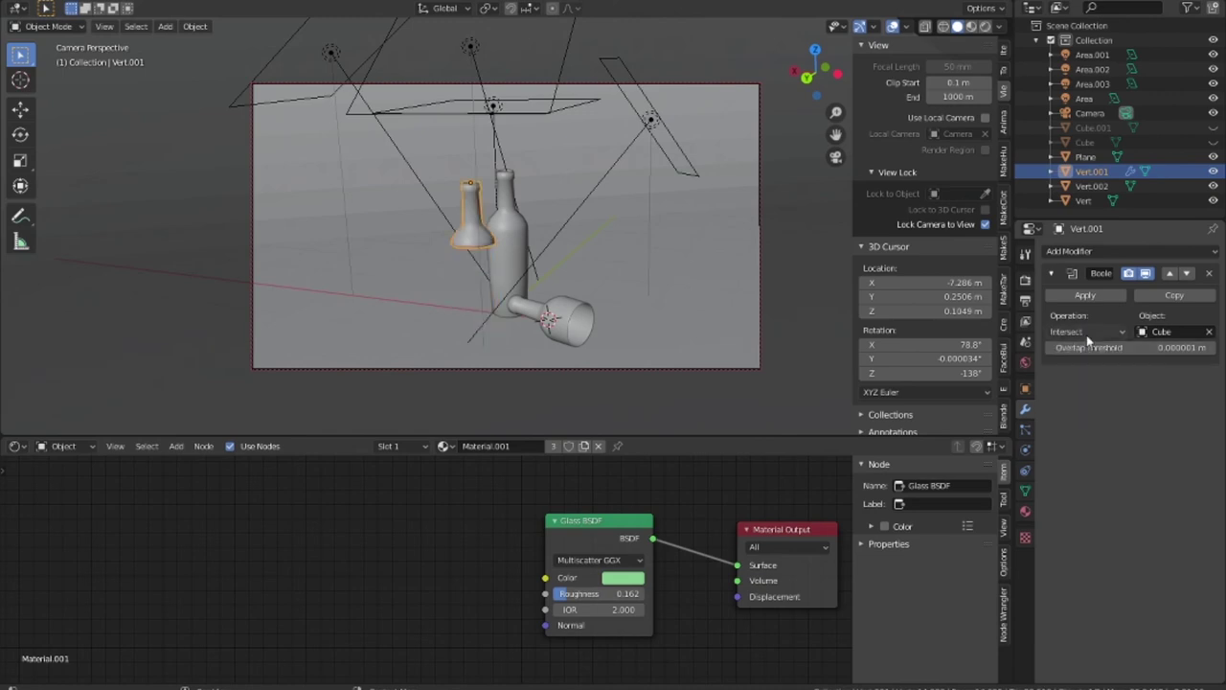
click(1082, 380)
click(1089, 332)
click(1083, 364)
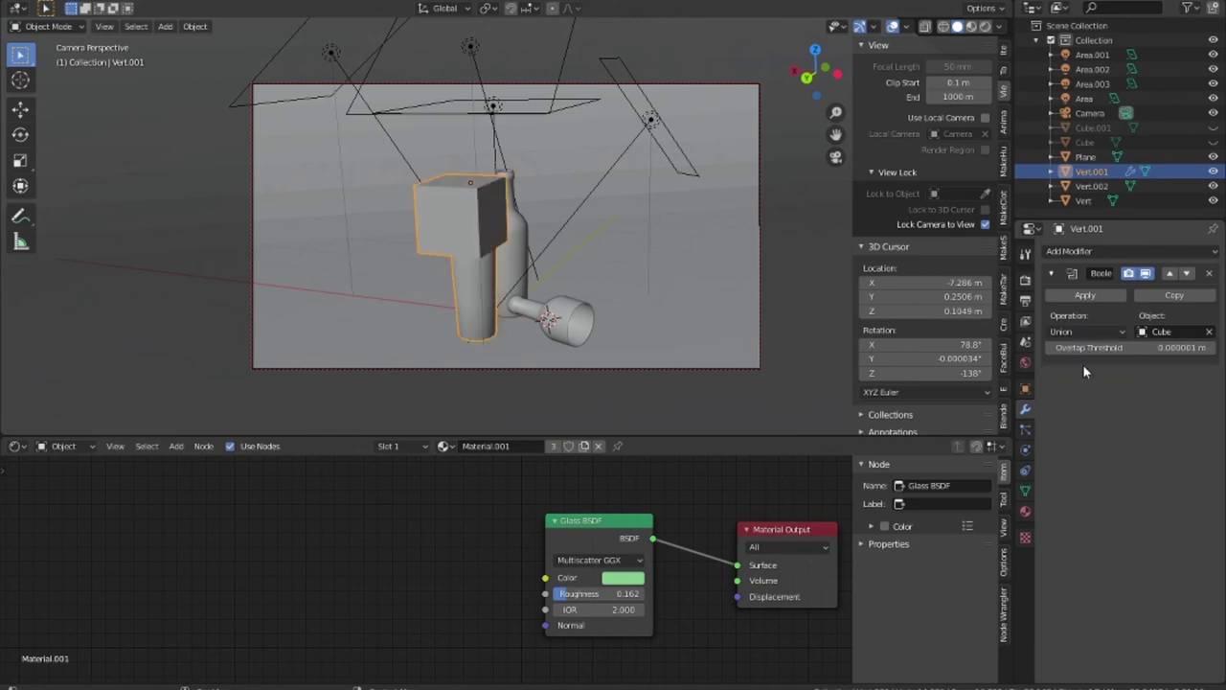
click(1086, 331)
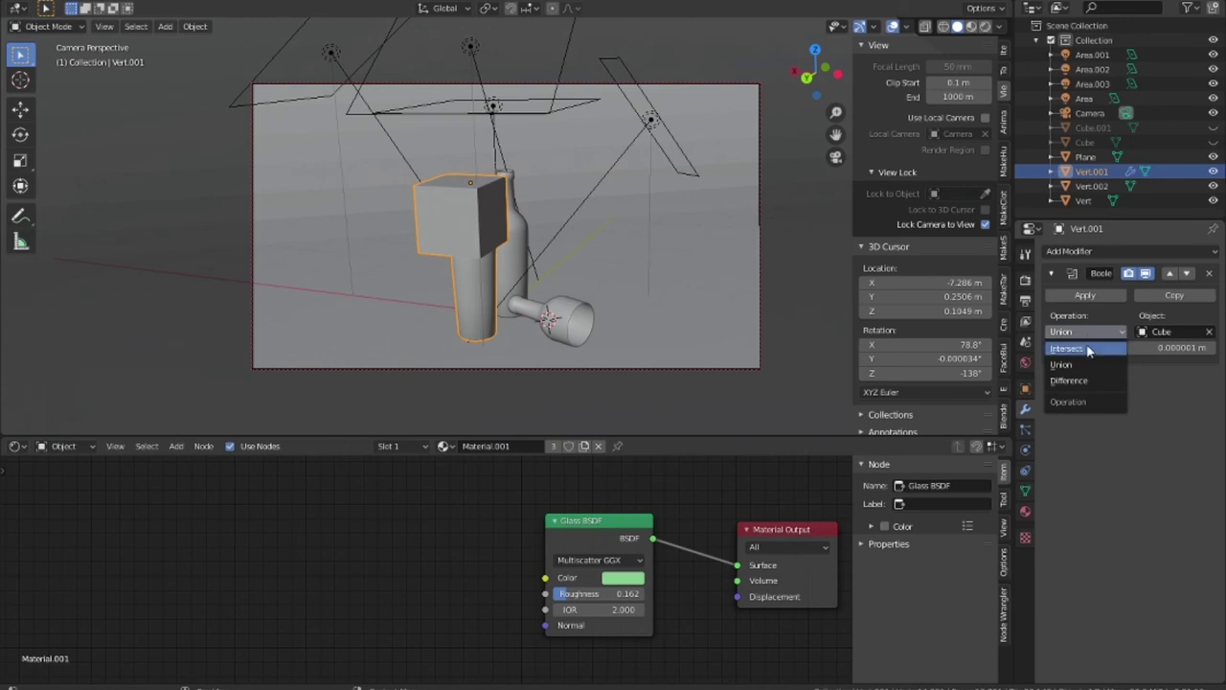
click(1088, 346)
click(1085, 331)
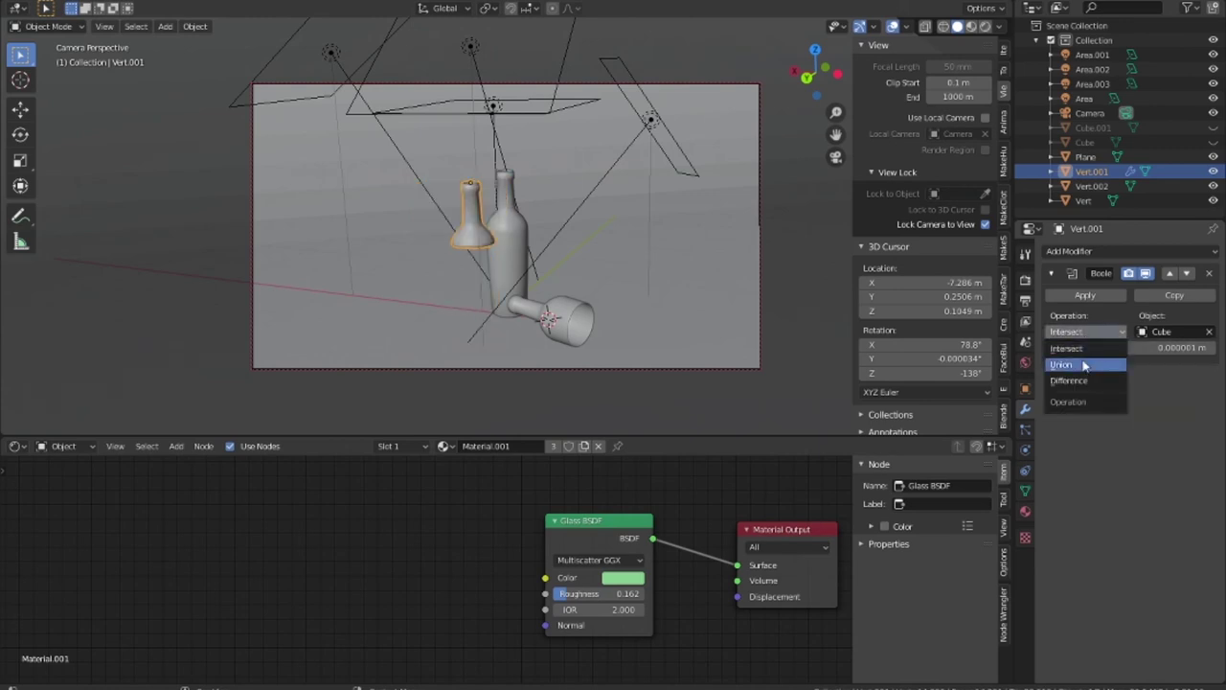
click(1083, 364)
key(Tab)
key(Tab)
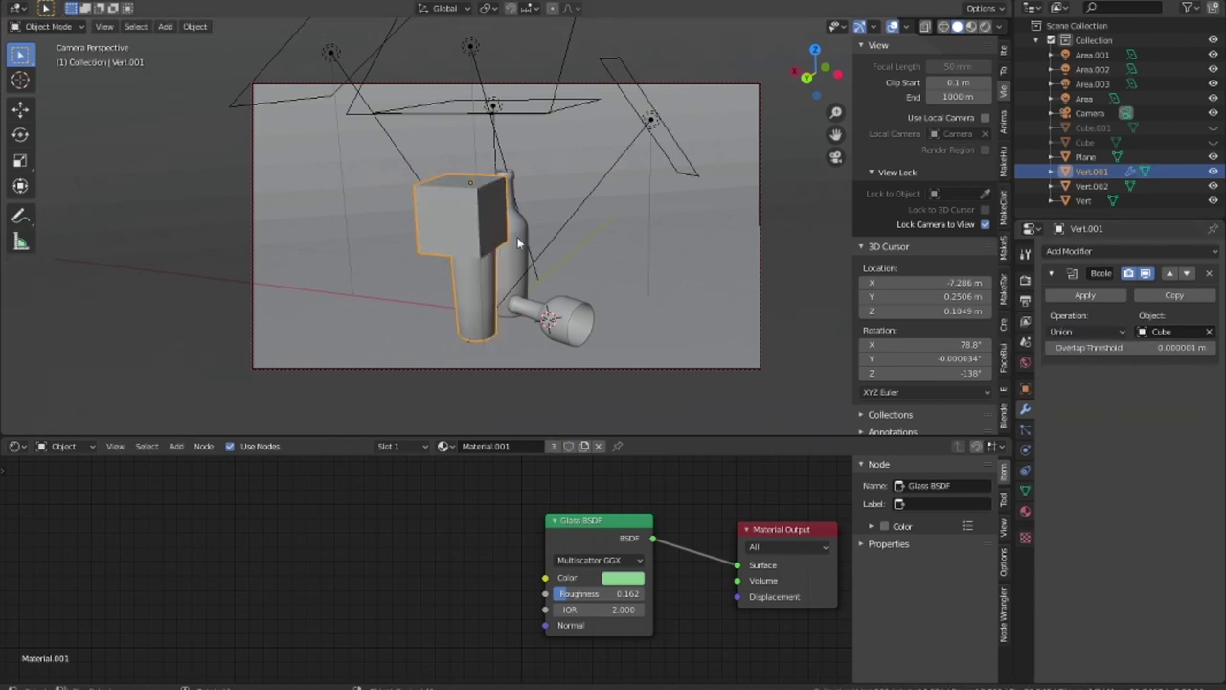
Move the Cube to a new position against the drinking glass.
click(1120, 144)
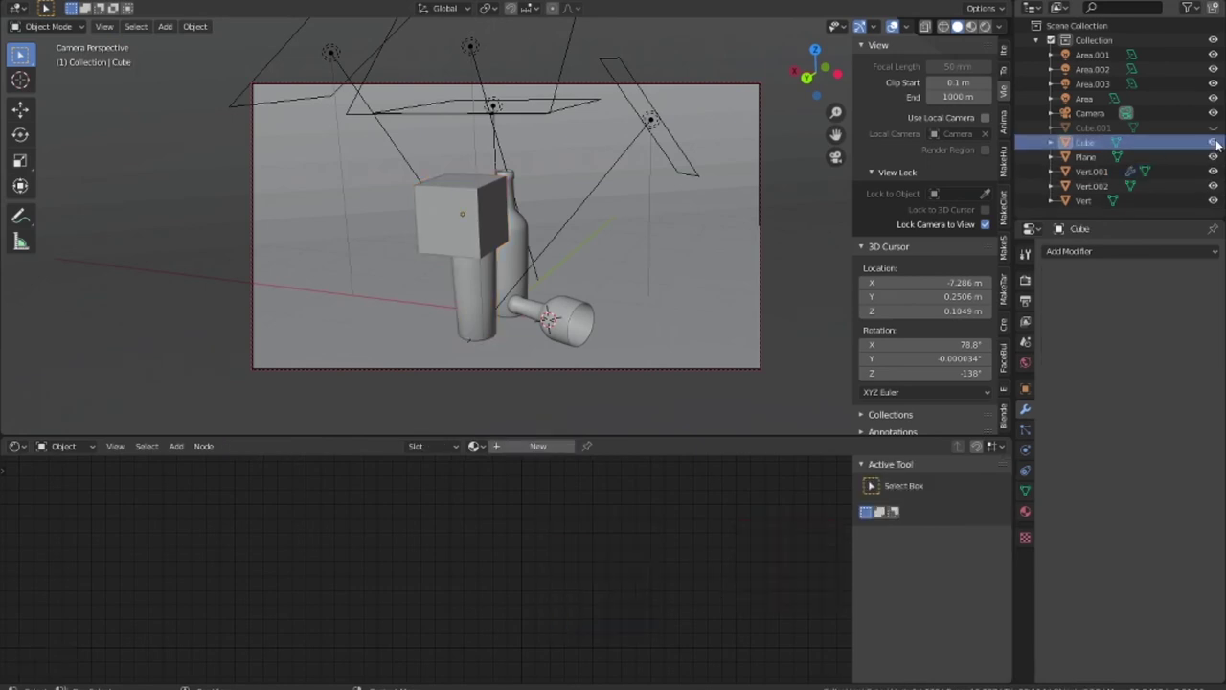
click(496, 220)
mouse_move(496, 220)
middle_down()
mouse_move(364, 277)
mouse_move(327, 277)
mouse_move(344, 286)
middle_up()
key(g)
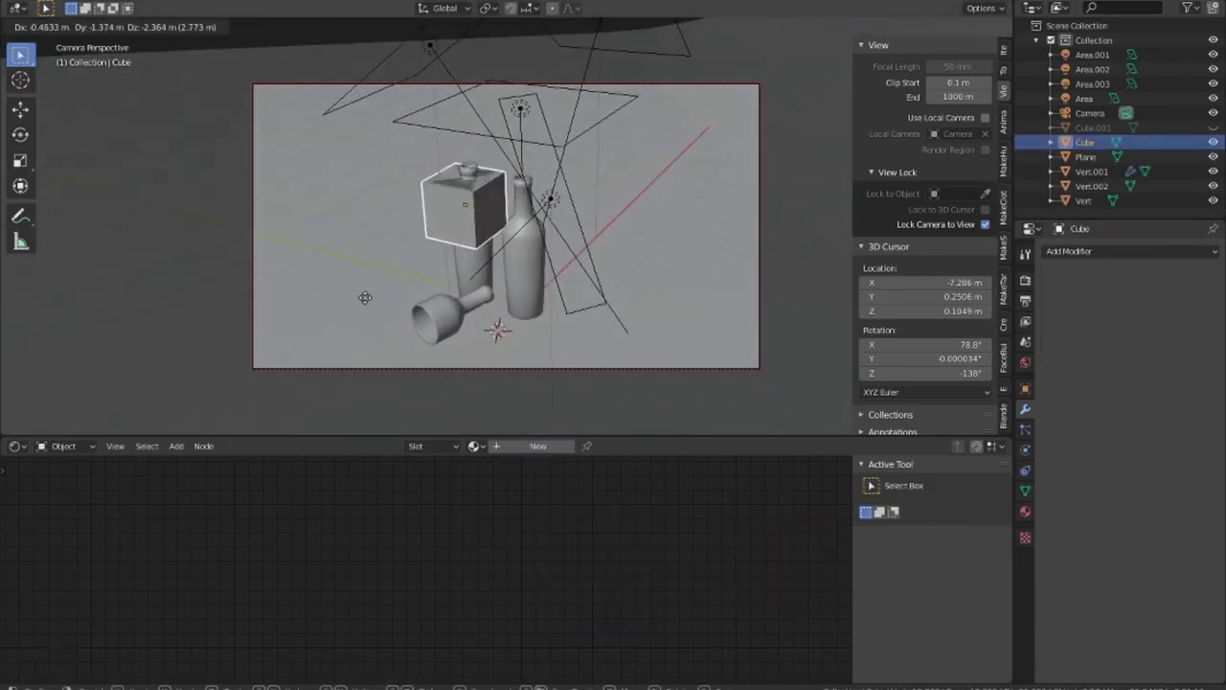
click(366, 279)
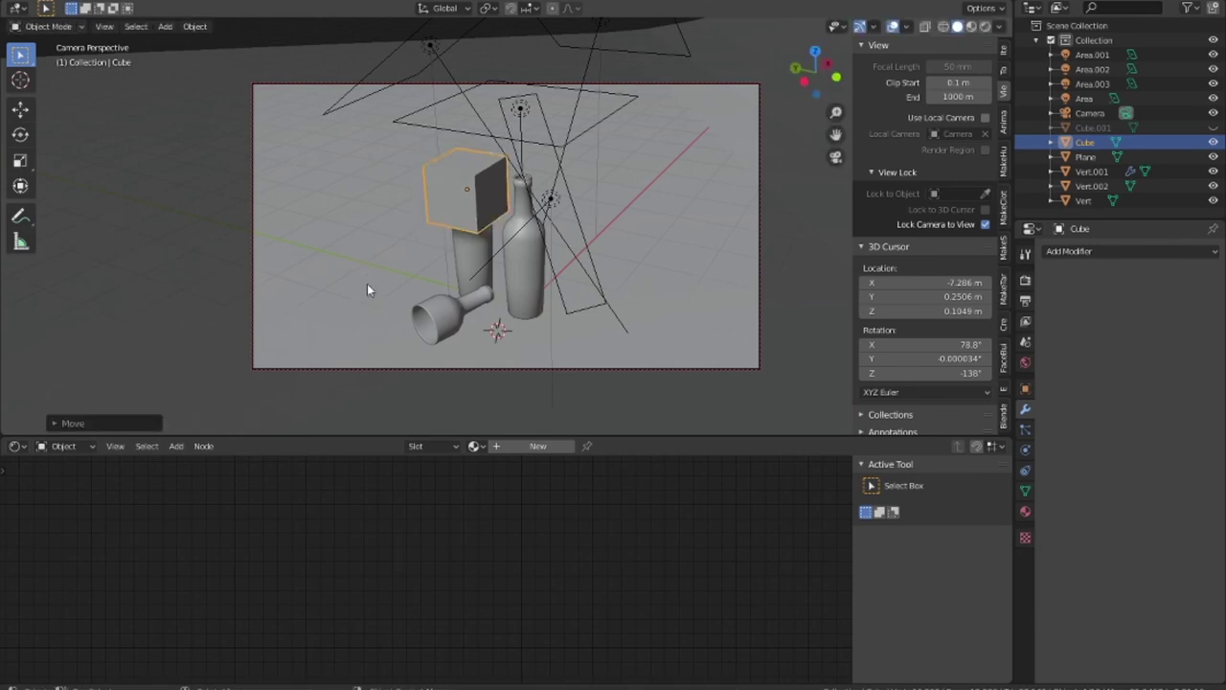
mouse_move(367, 283)
middle_down()
mouse_move(660, 277)
mouse_move(649, 271)
middle_up()
Set the glass's Boolean operation to Difference, then reselect the Cube.
shift+click(467, 280)
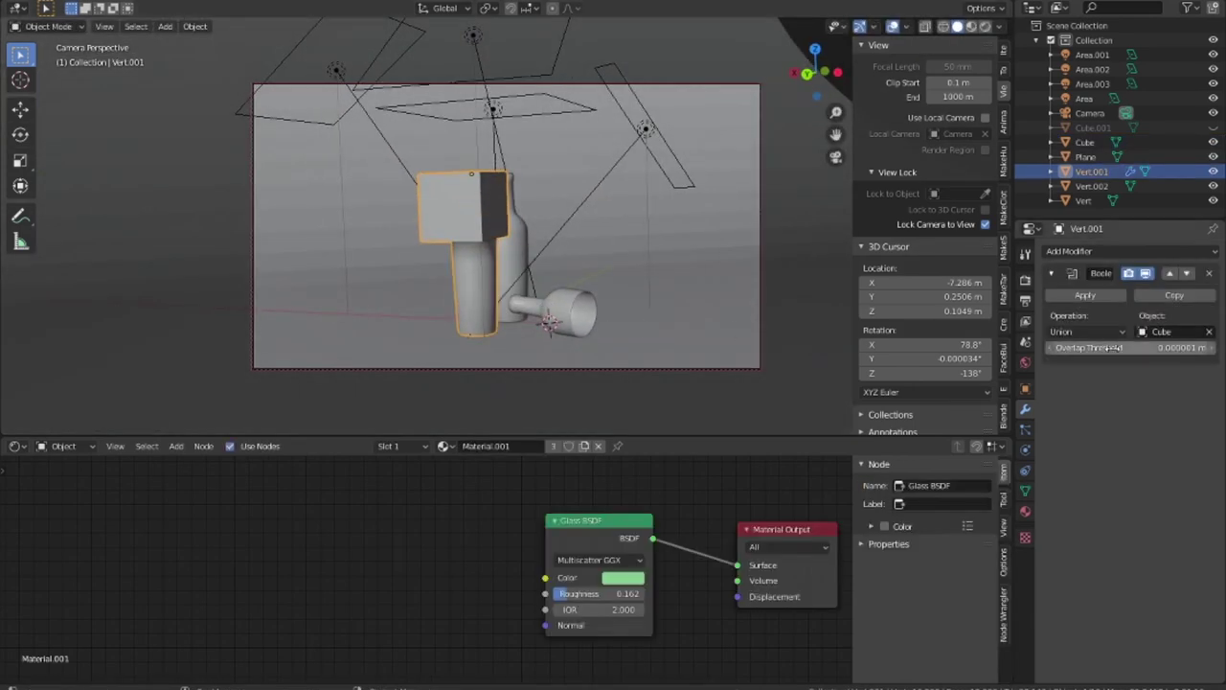
click(1085, 332)
click(1077, 381)
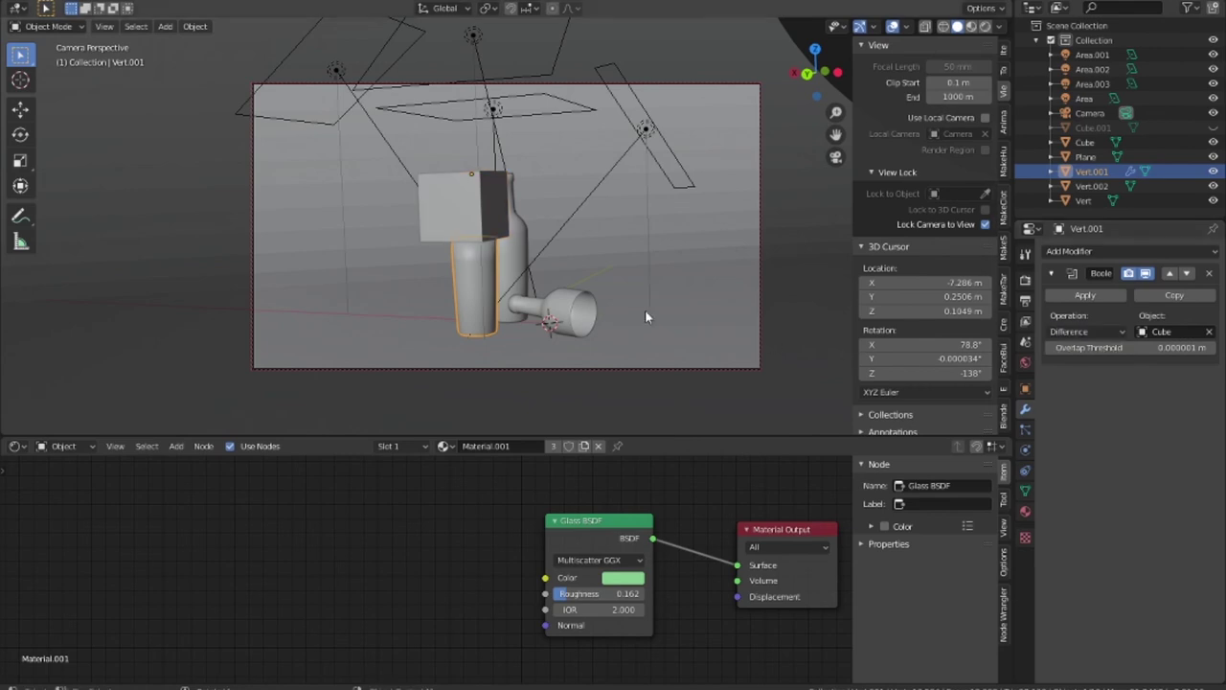
middle_drag(644, 309, 581, 308)
click(450, 223)
Hide the cube and switch the viewport to Rendered shading for a lit preview.
key(h)
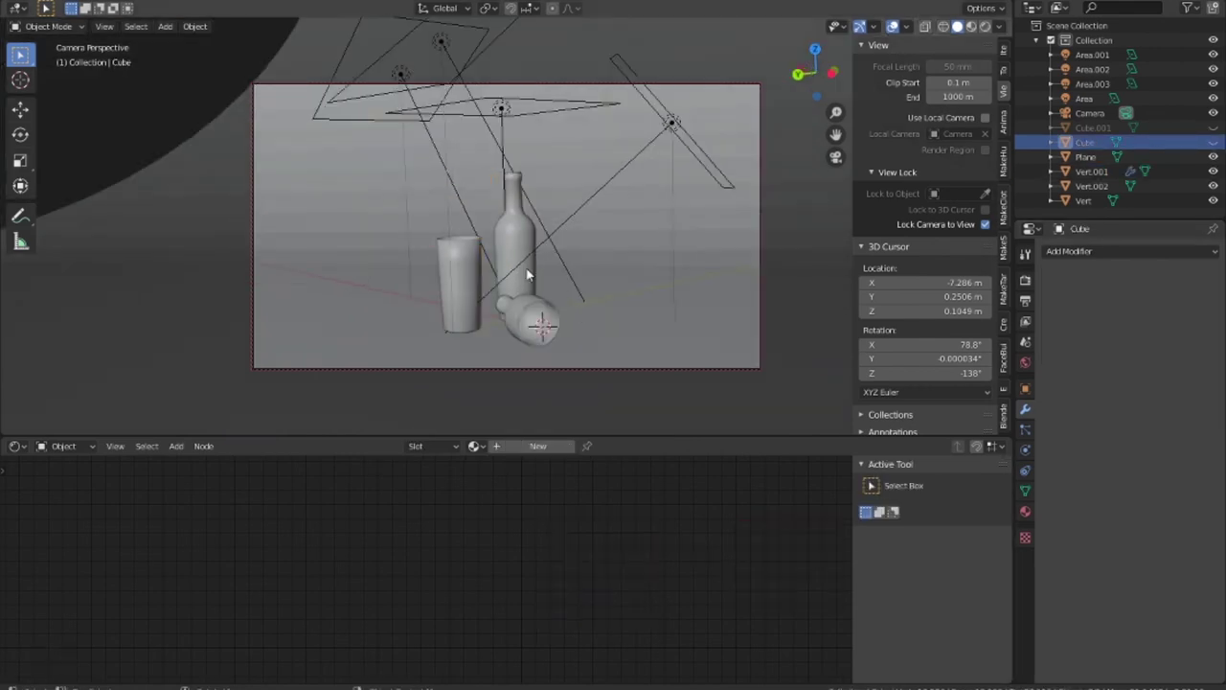
mouse_move(450, 223)
middle_down()
mouse_move(451, 301)
mouse_move(530, 240)
mouse_move(551, 276)
mouse_move(544, 252)
mouse_move(637, 248)
middle_up()
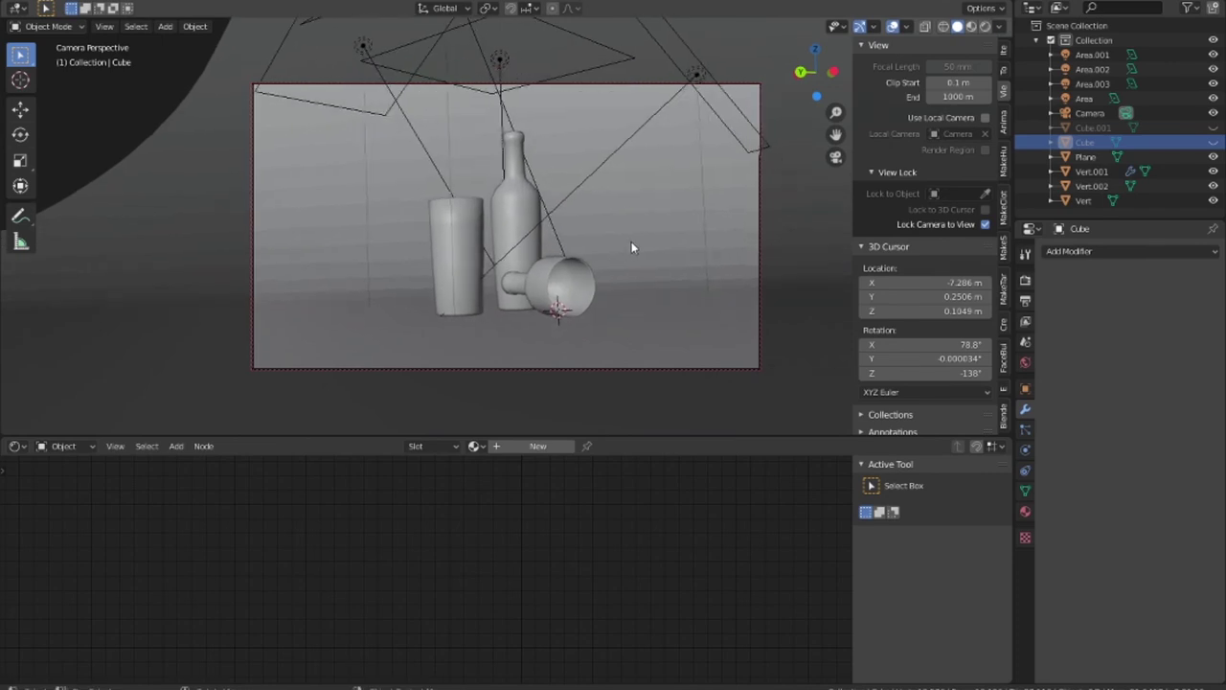
click(984, 26)
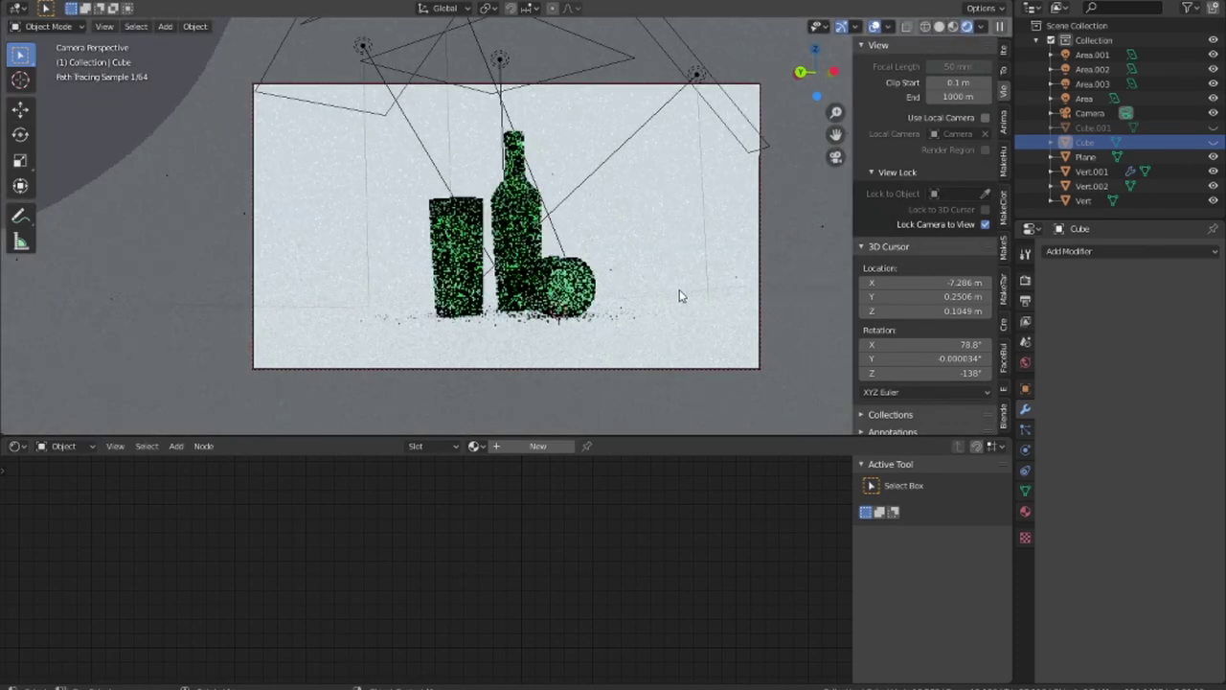